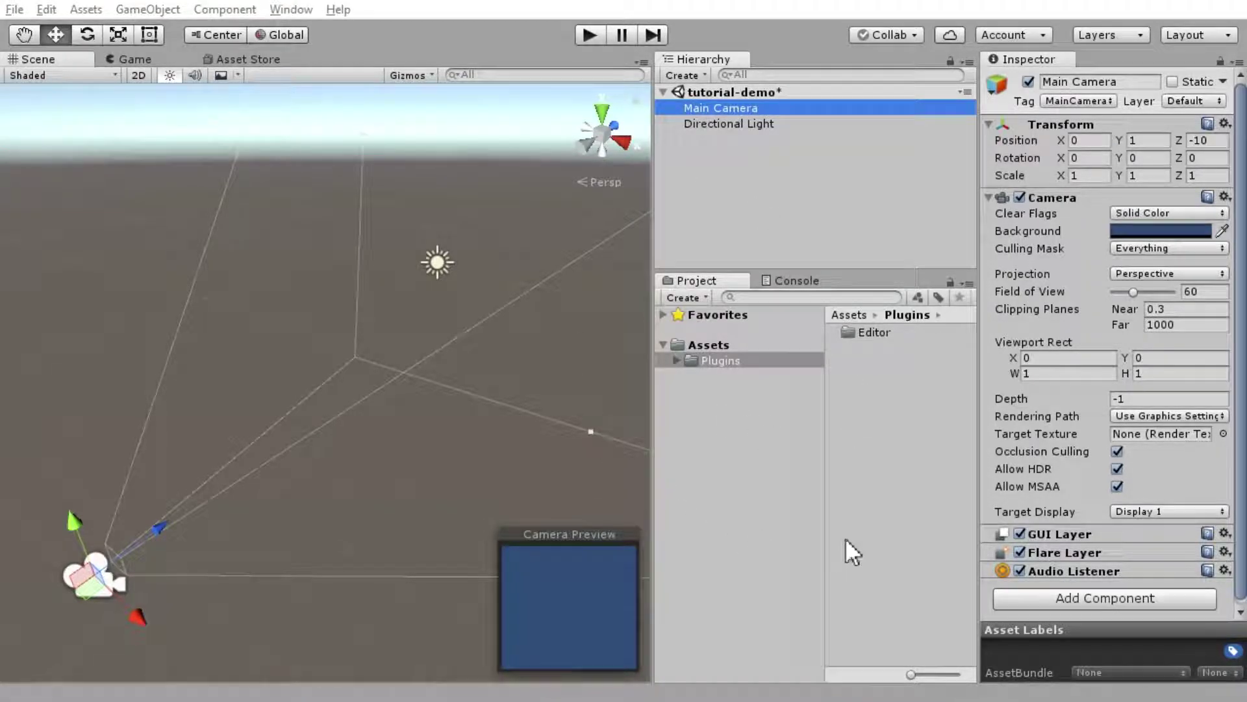
Parent the Directional Light under Main Camera and raise it higher above the scene.
click(739, 125)
drag(741, 129, 714, 109)
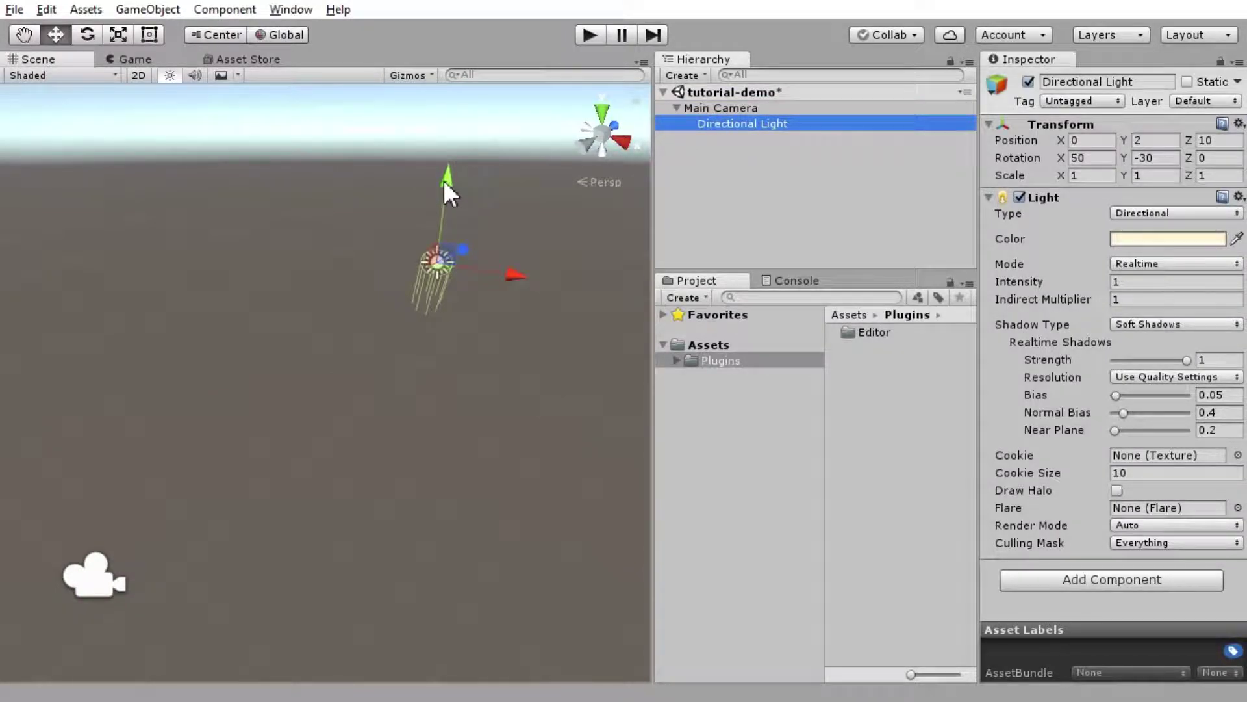
drag(447, 179, 446, 19)
Move Main Camera forward toward the scene to Z -7.06.
click(715, 108)
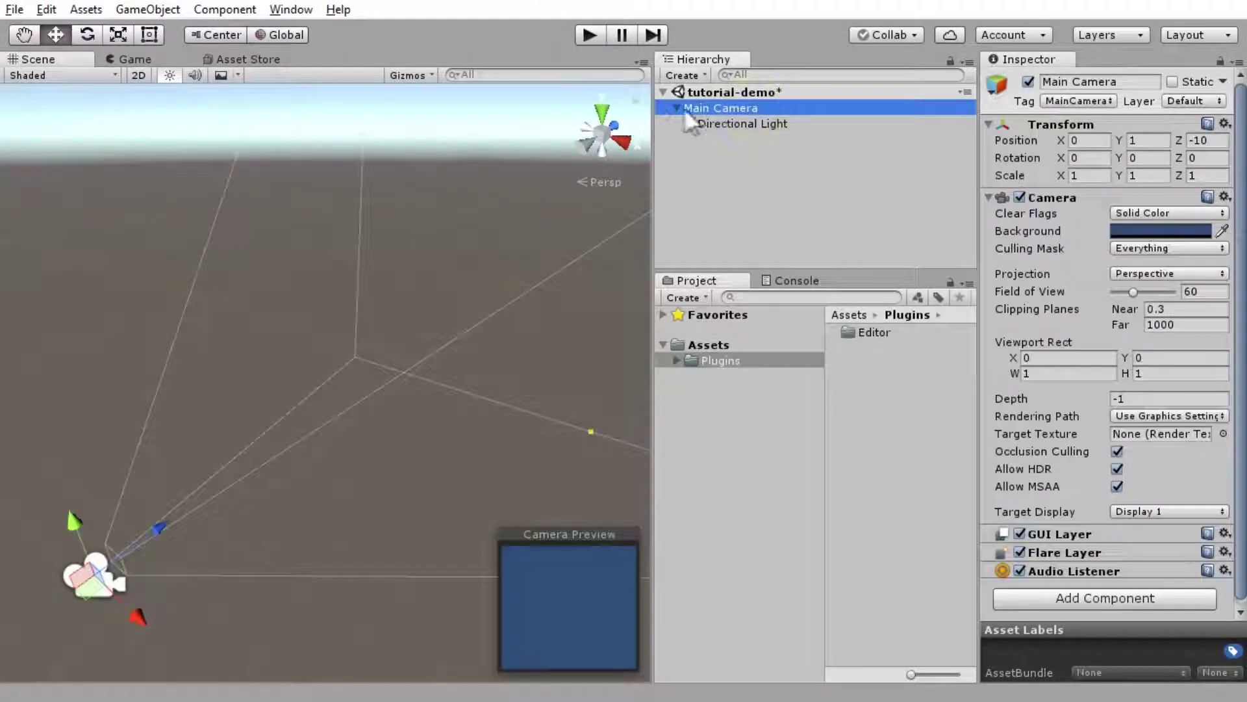
click(676, 108)
drag(228, 508, 378, 414)
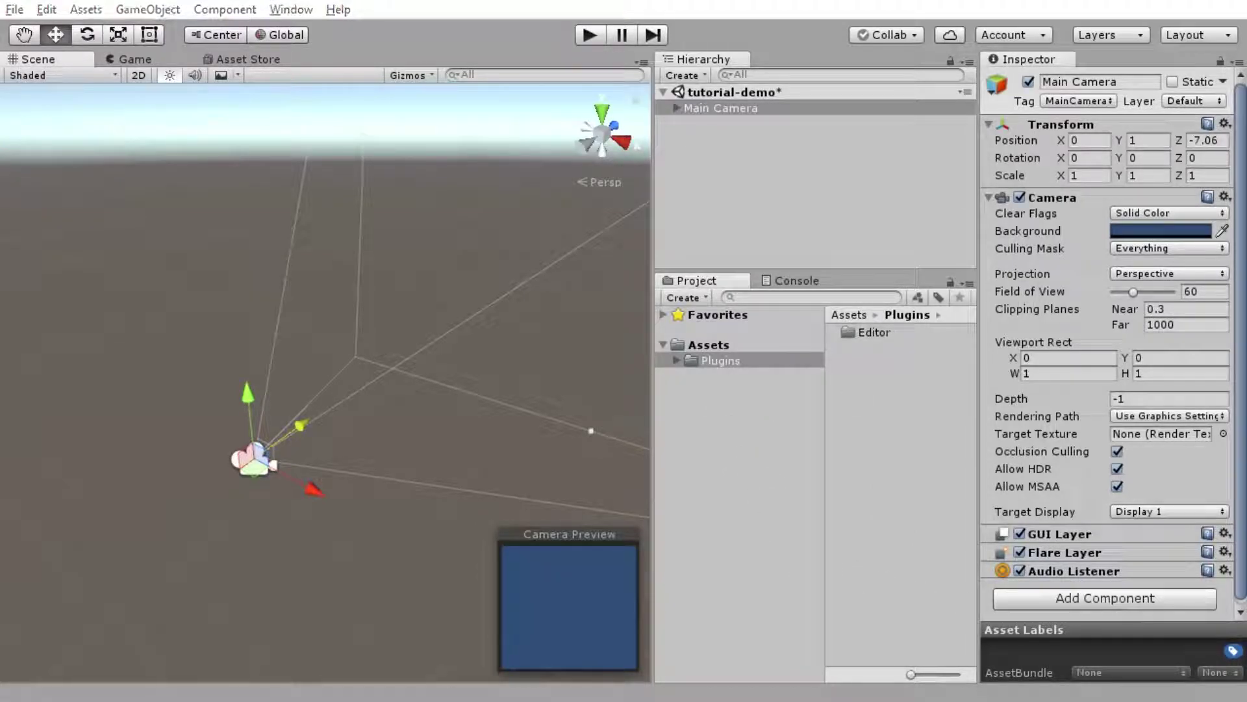
Import the boxHead package and expand Crazy Minnow Studio > SALSA > Examples to reveal boxHead.v2.
drag(713, 374, 713, 343)
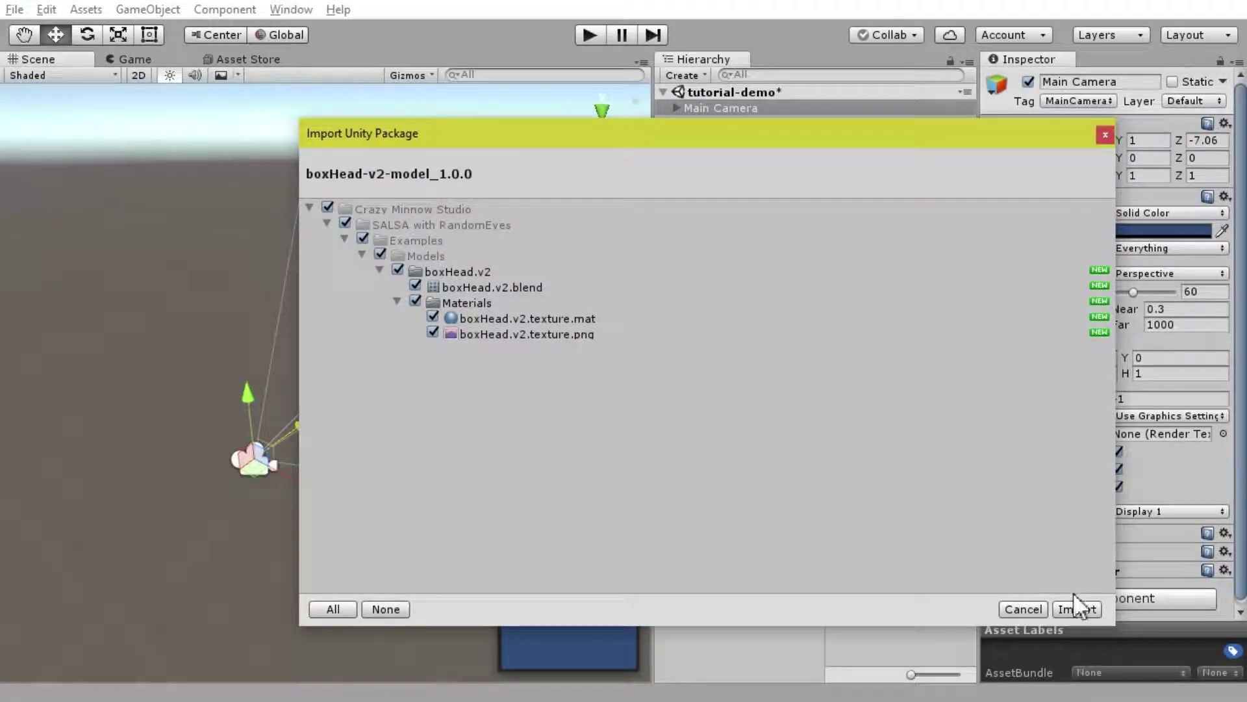
click(1075, 605)
click(676, 360)
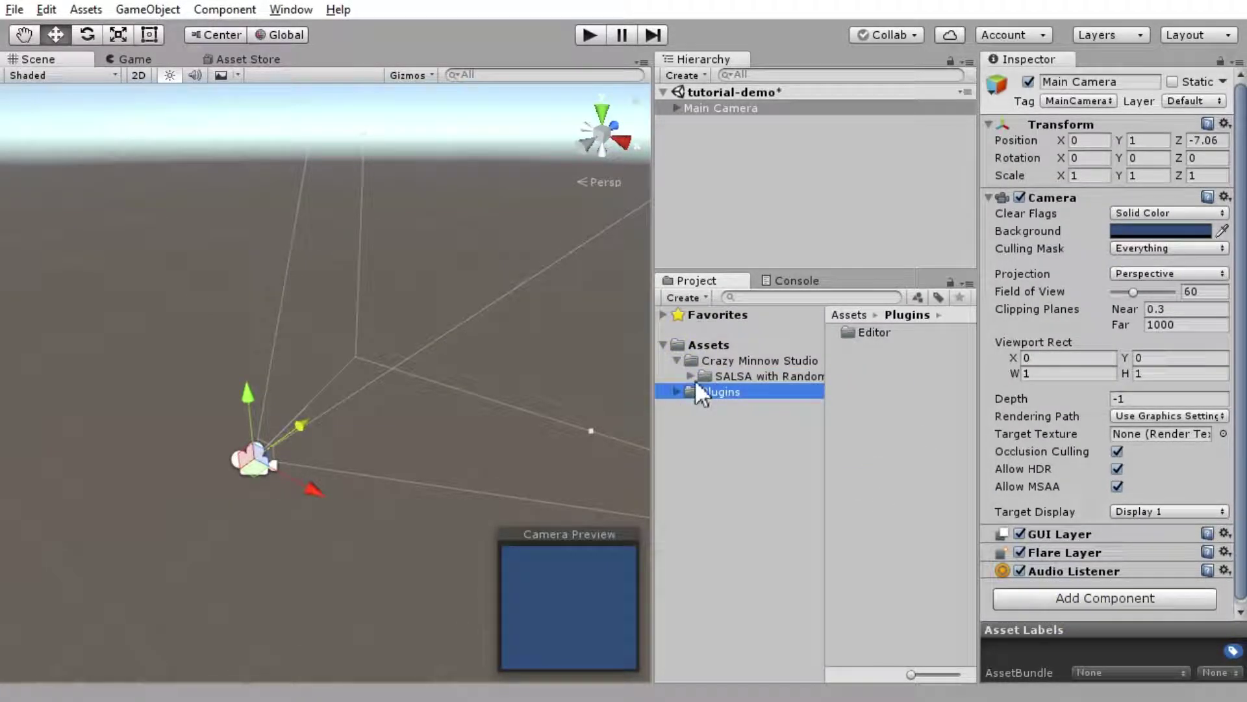
click(689, 377)
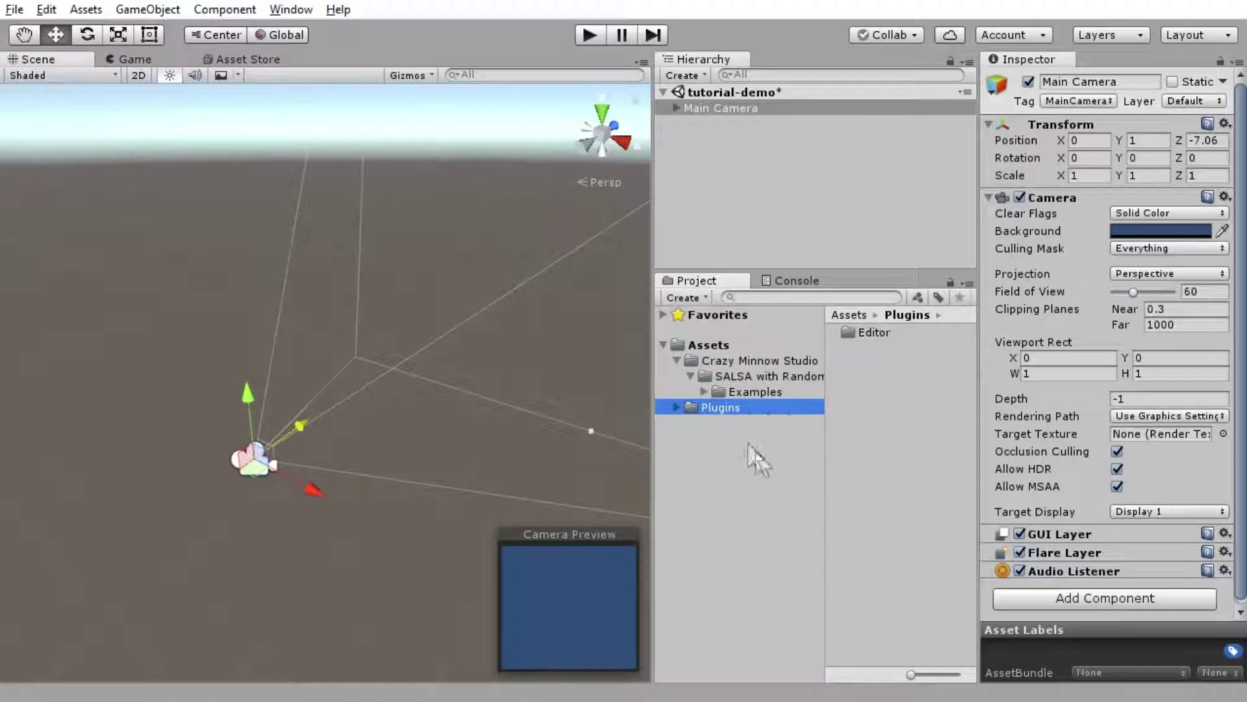
click(704, 391)
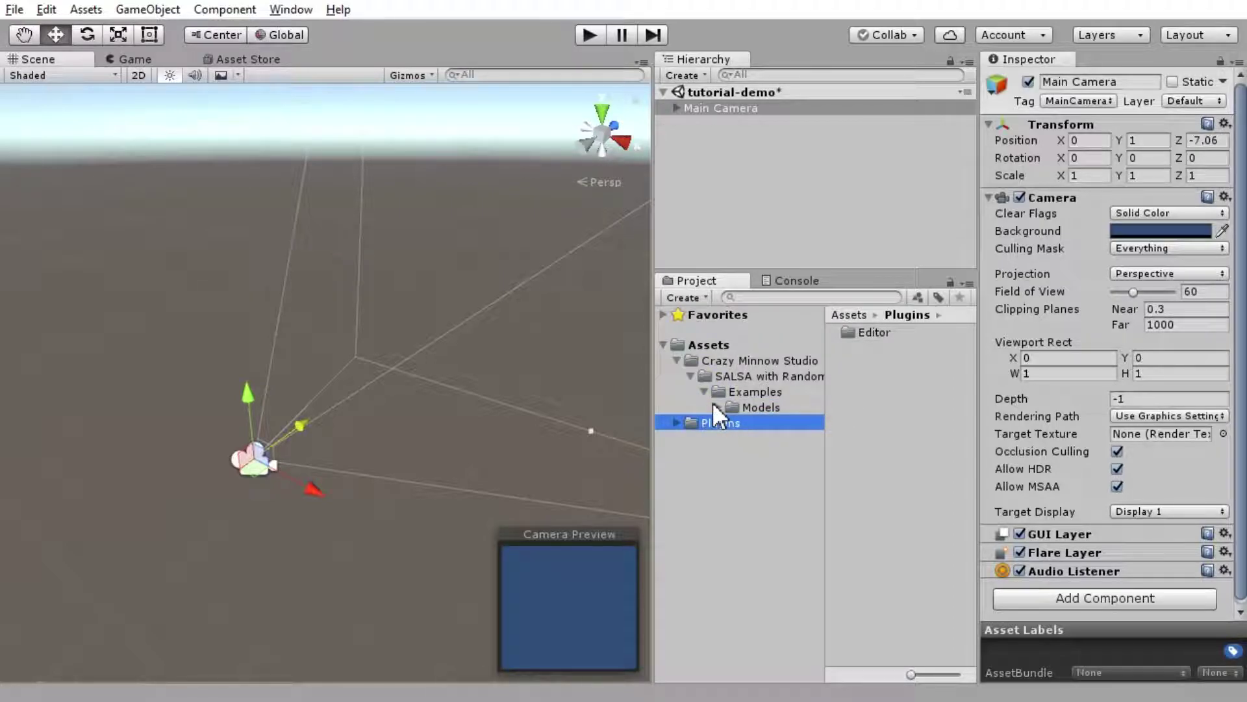
click(717, 406)
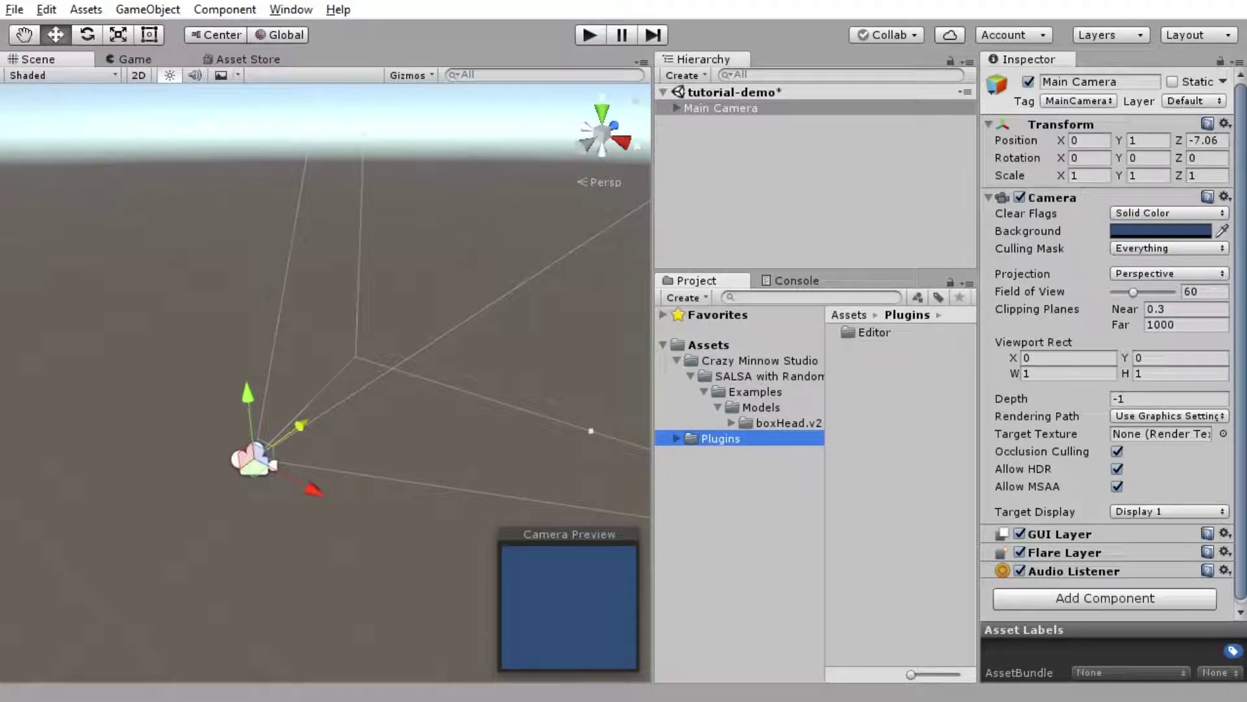
Bring in SALSA with RandomEyes and untick the Characters, Emots, Mocap, Models and Scenes examples.
click(725, 348)
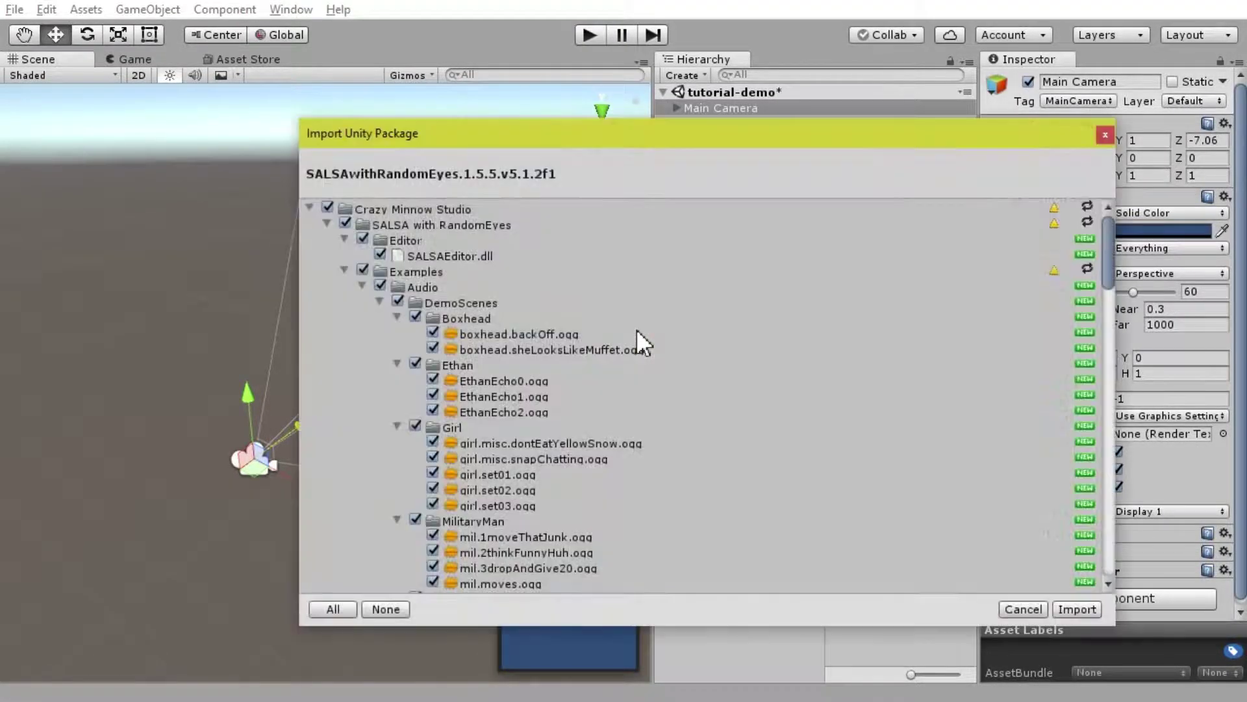
scroll(687, 329, down, 15)
click(382, 326)
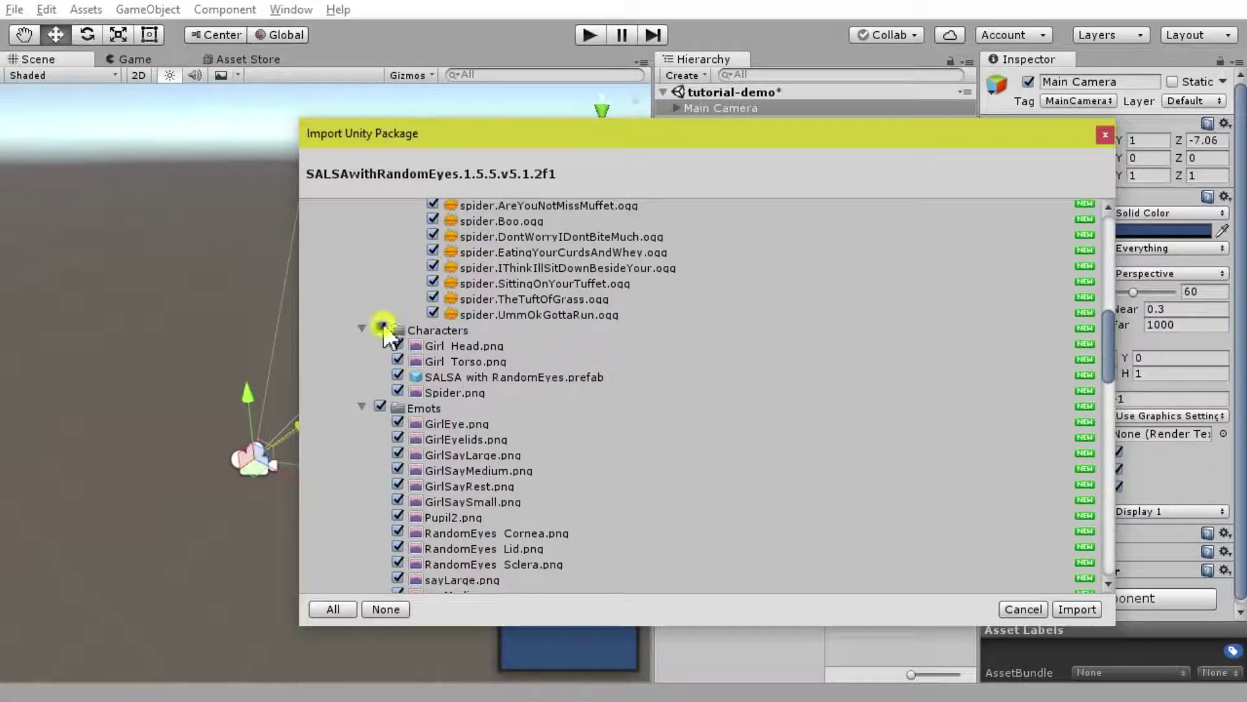
click(380, 406)
scroll(376, 403, down, 6)
click(380, 363)
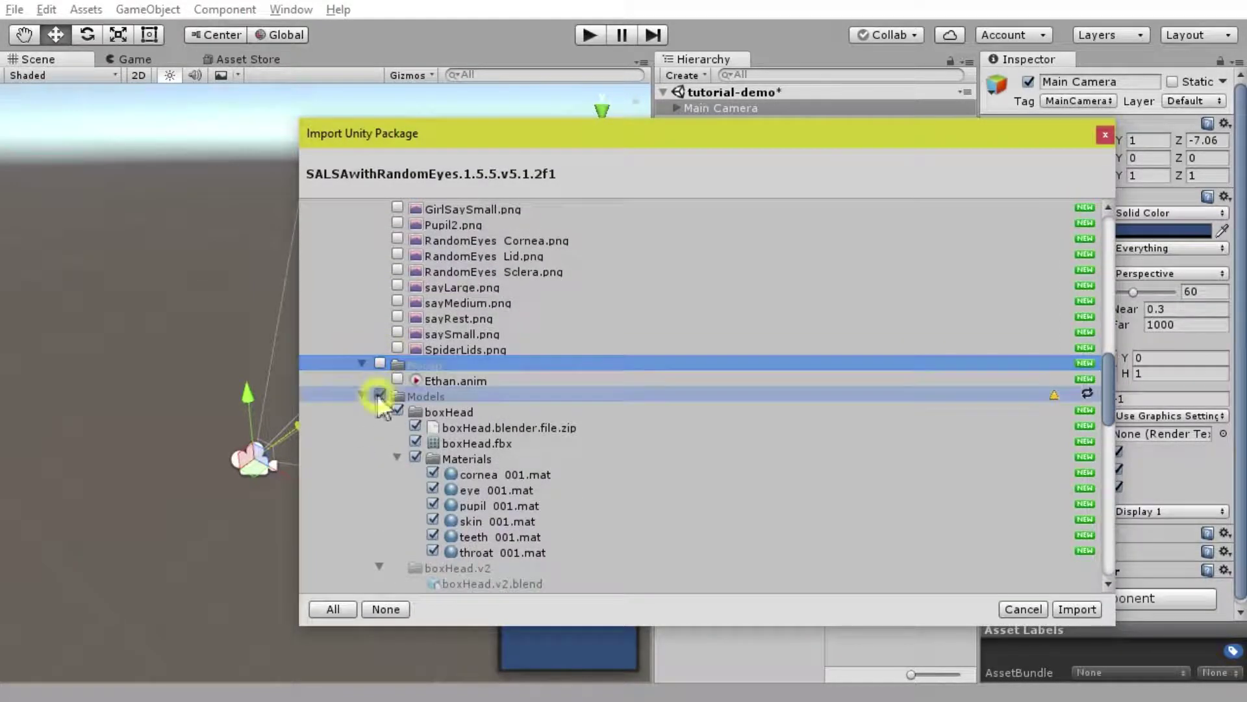
click(362, 396)
click(380, 411)
Fold away the Scenes, Scripts, Sprites and DemoScenes entries and import the selected SALSA contents.
click(362, 412)
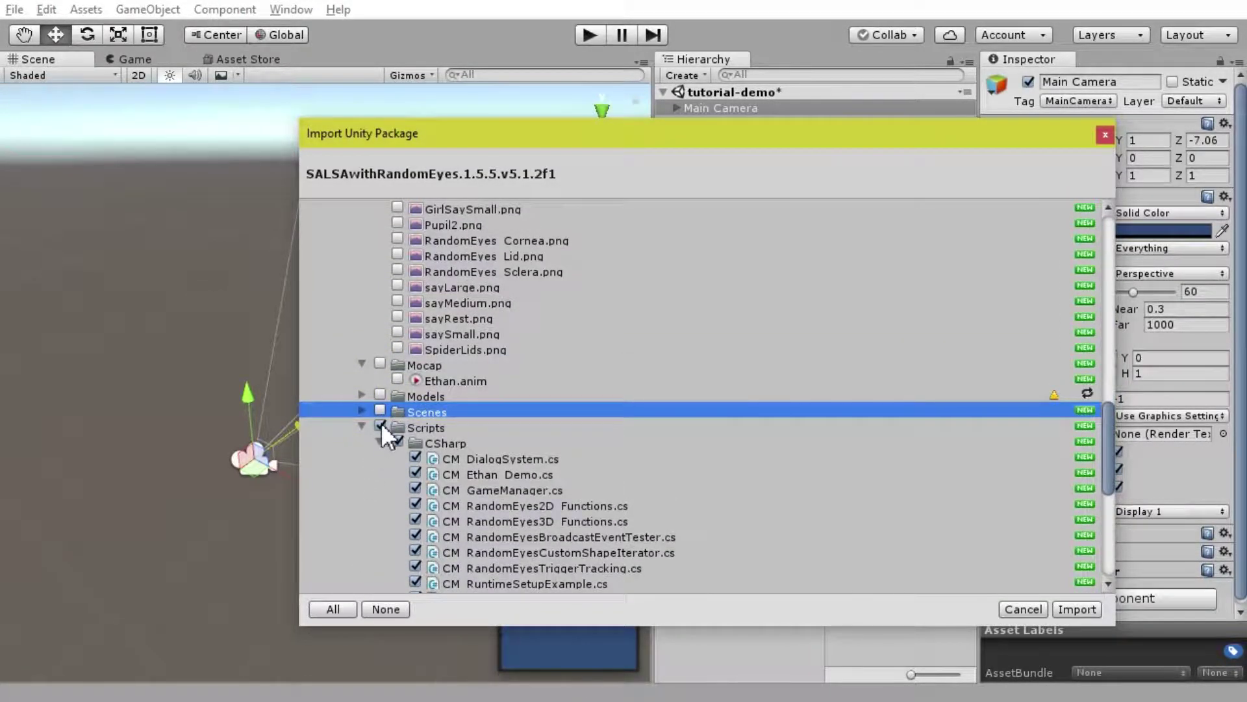
click(362, 427)
click(362, 443)
scroll(587, 484, up, 10)
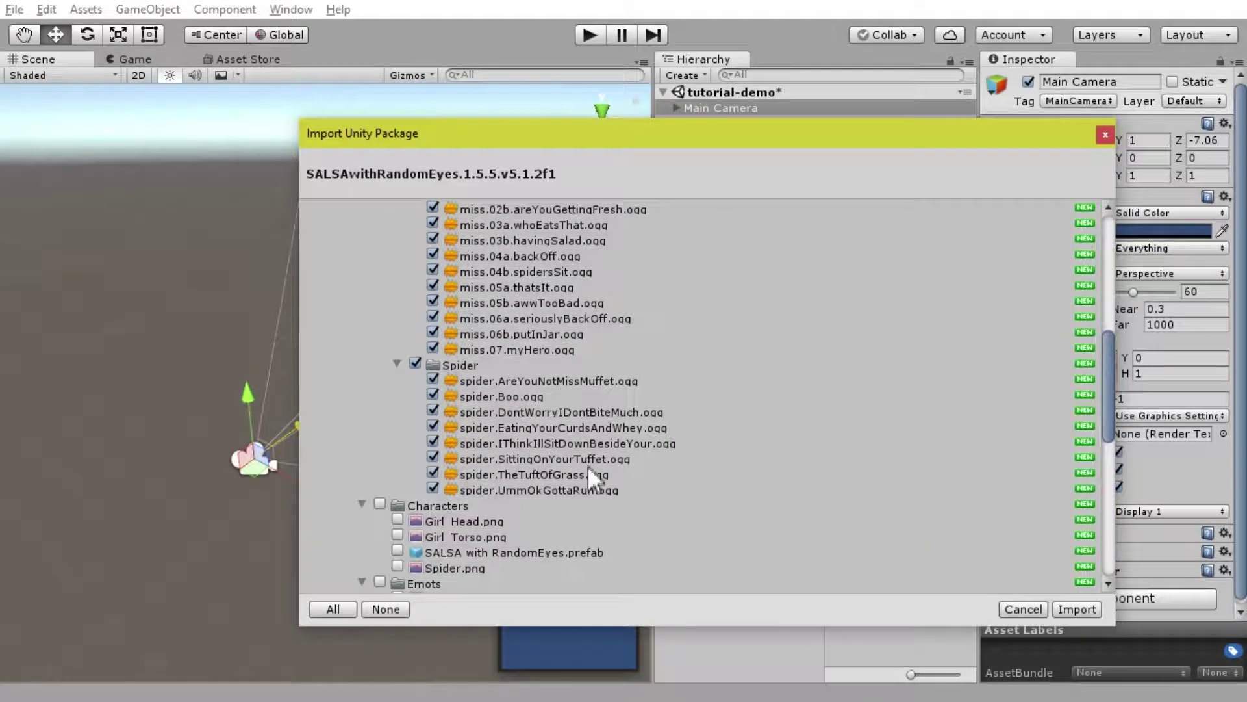
scroll(588, 465, up, 3)
scroll(587, 463, up, 7)
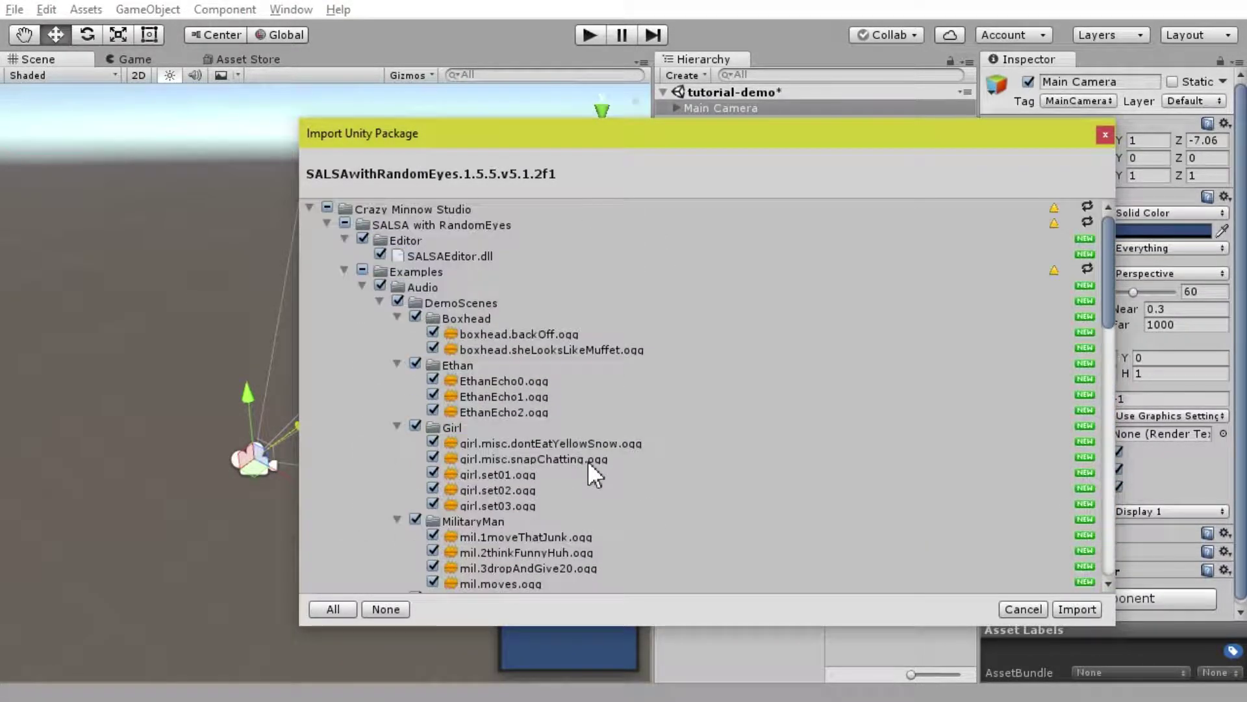
click(380, 300)
click(1078, 609)
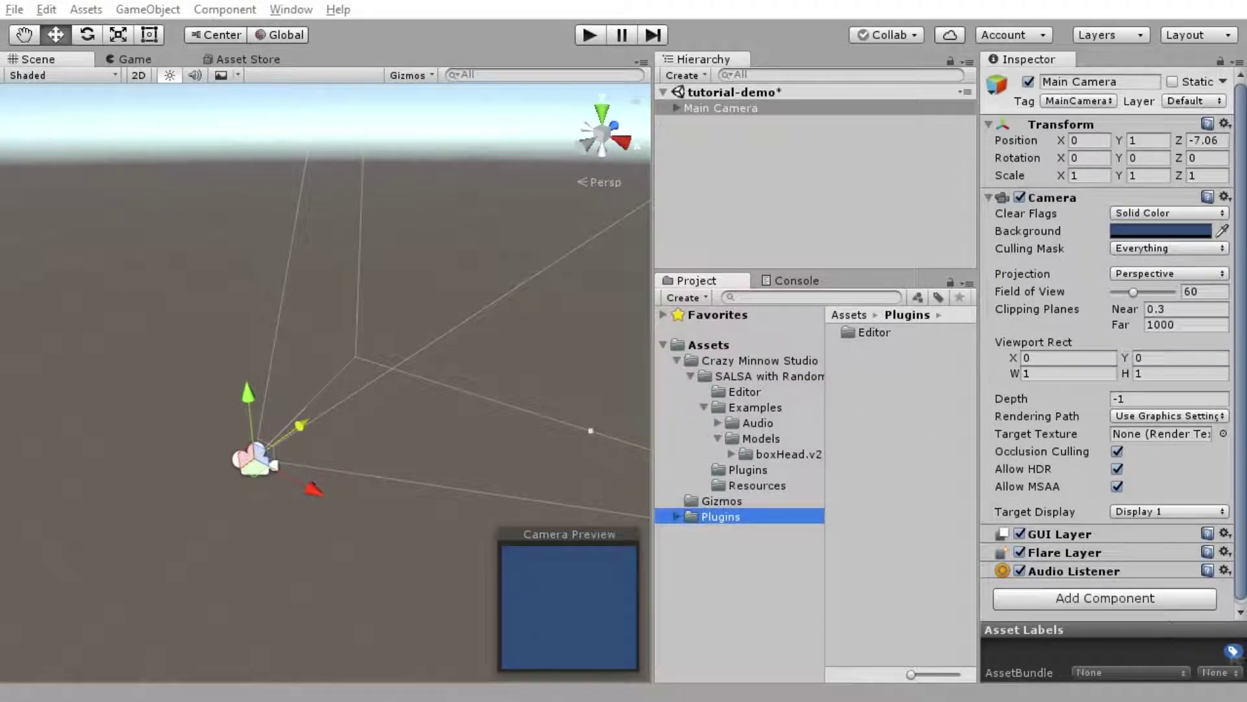
Import the full Amplitude package, then the AmplitudeSALSA 1.0.0 add-on.
drag(927, 479, 698, 344)
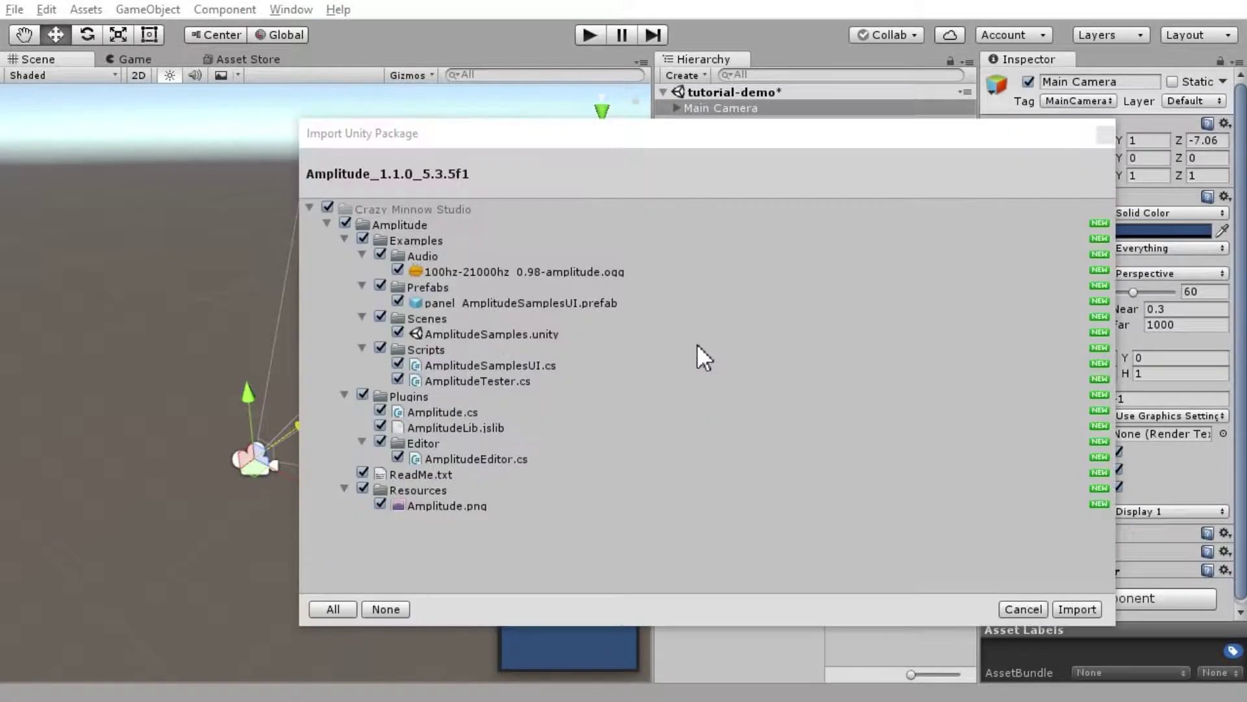
click(1080, 605)
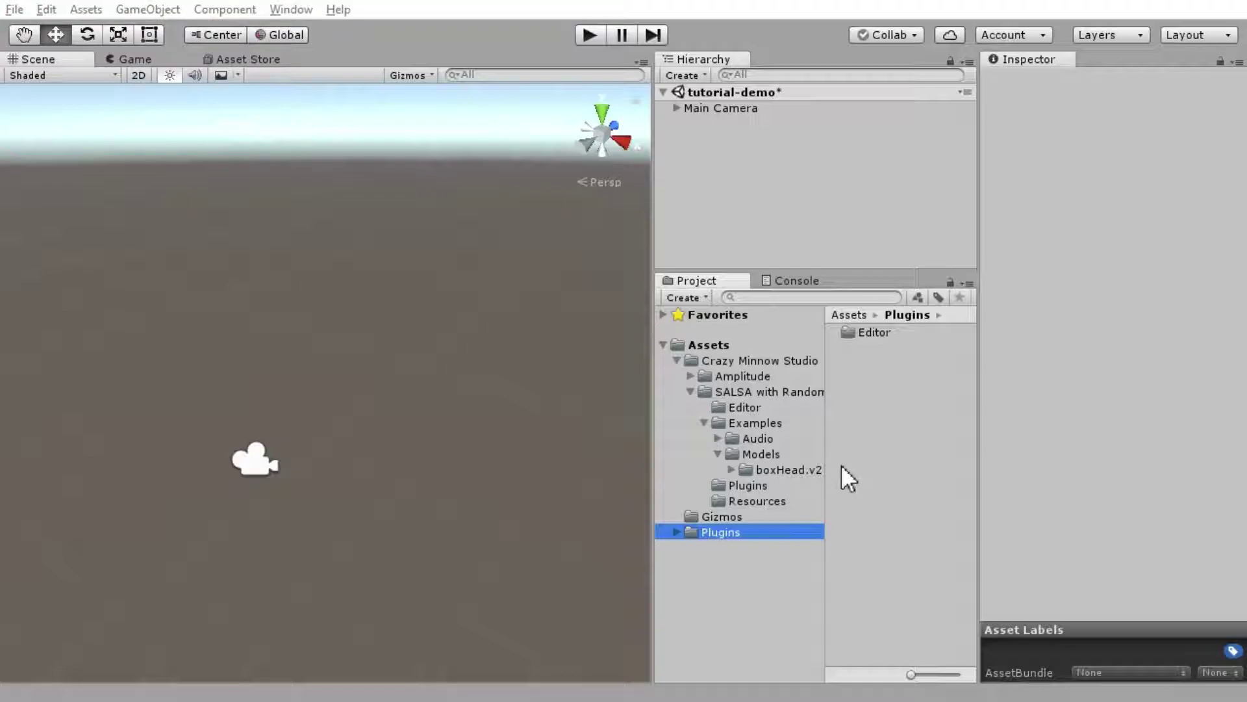
drag(841, 465, 704, 346)
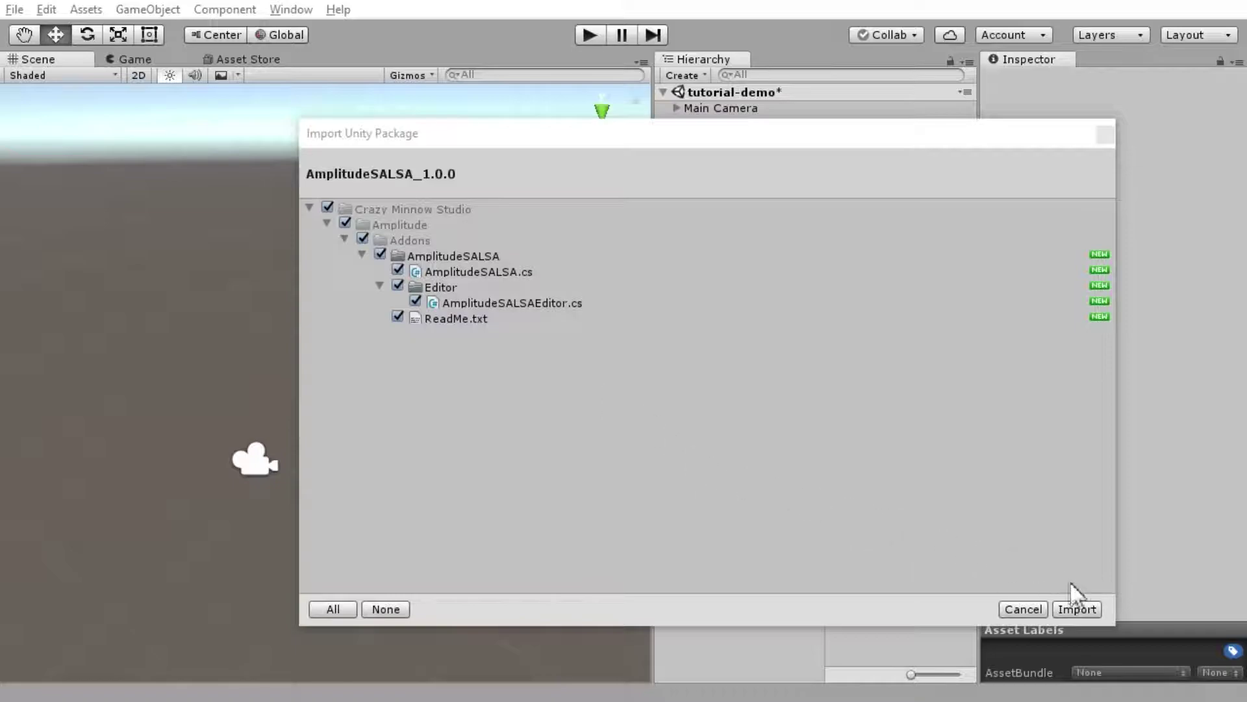
click(1077, 607)
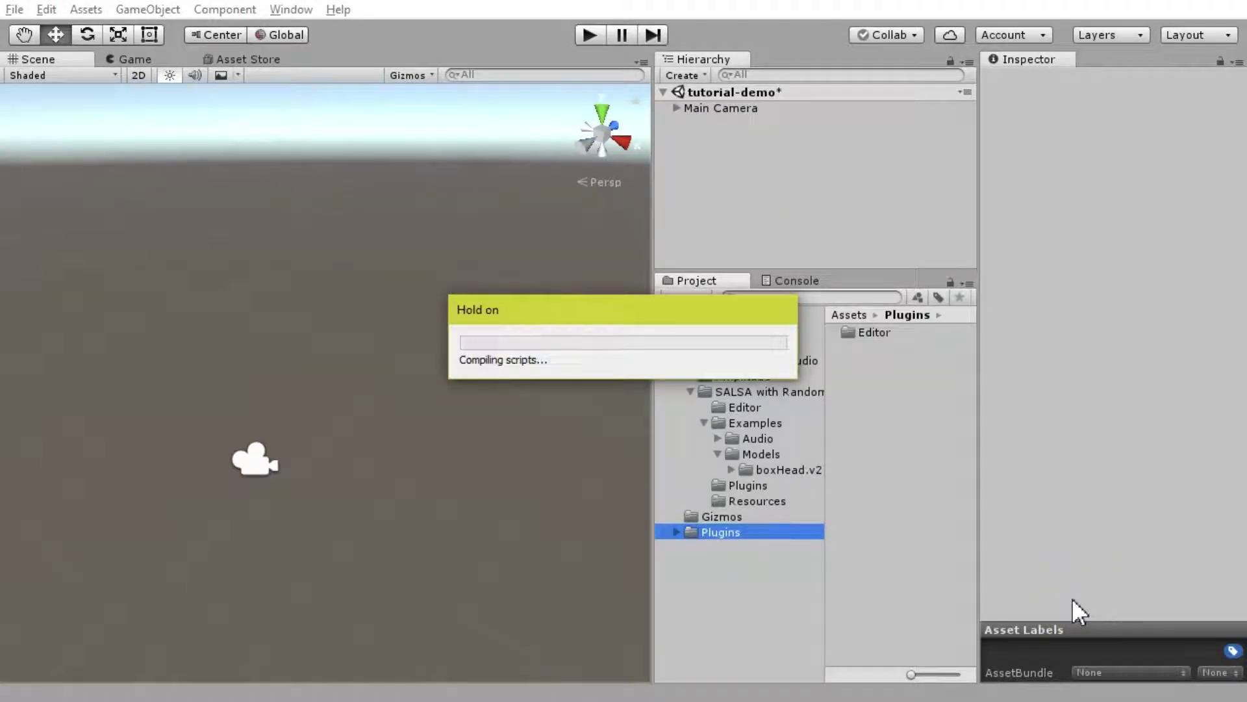
Switch the target platform to WebGL in Build Settings and close the window.
click(14, 9)
click(74, 202)
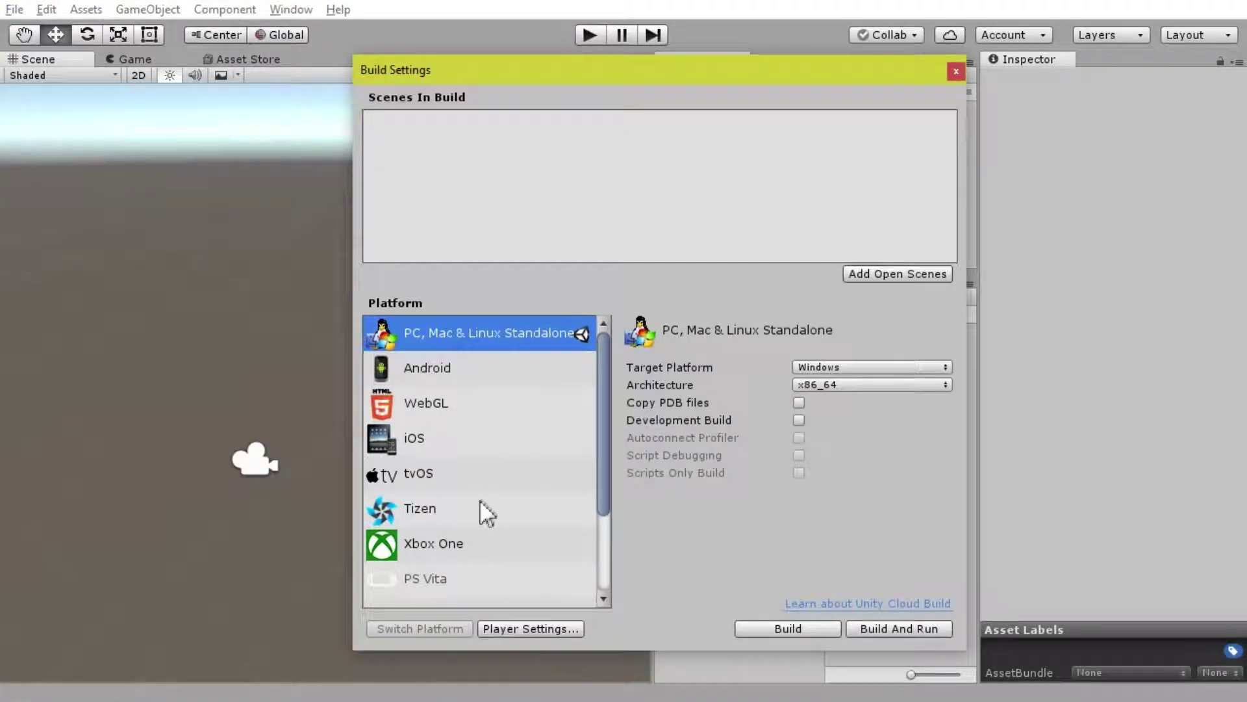
click(429, 403)
click(418, 628)
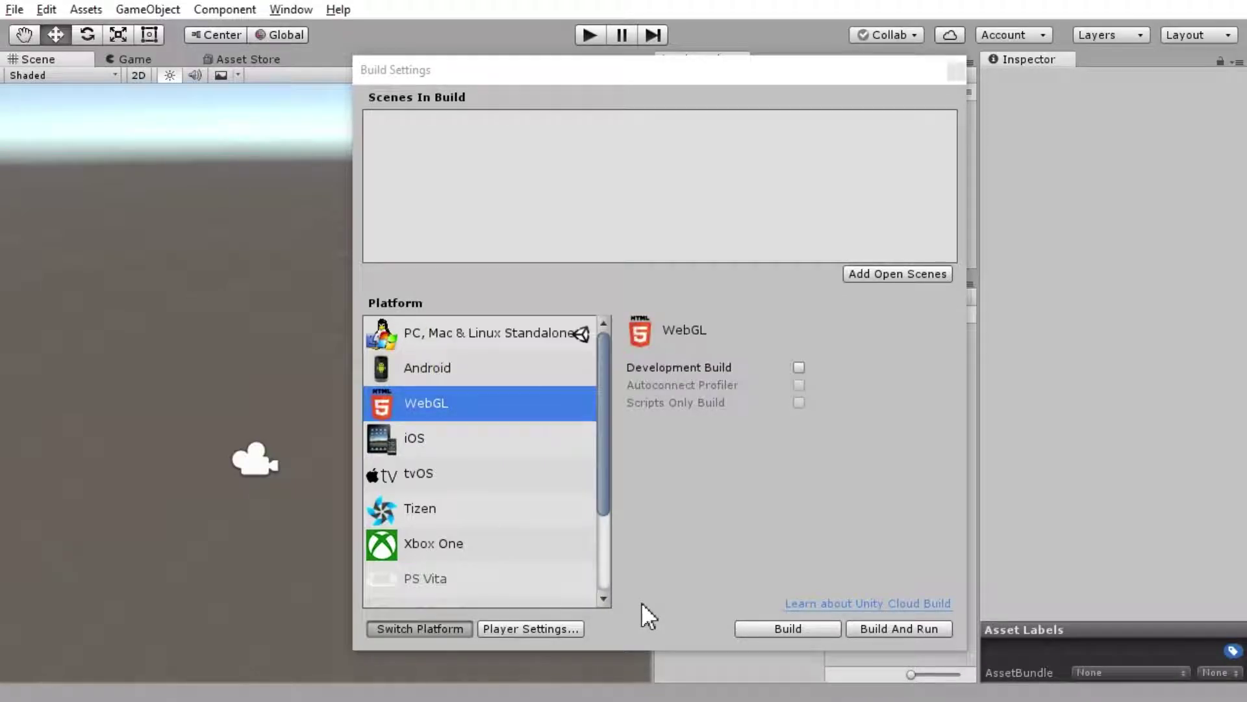
click(958, 70)
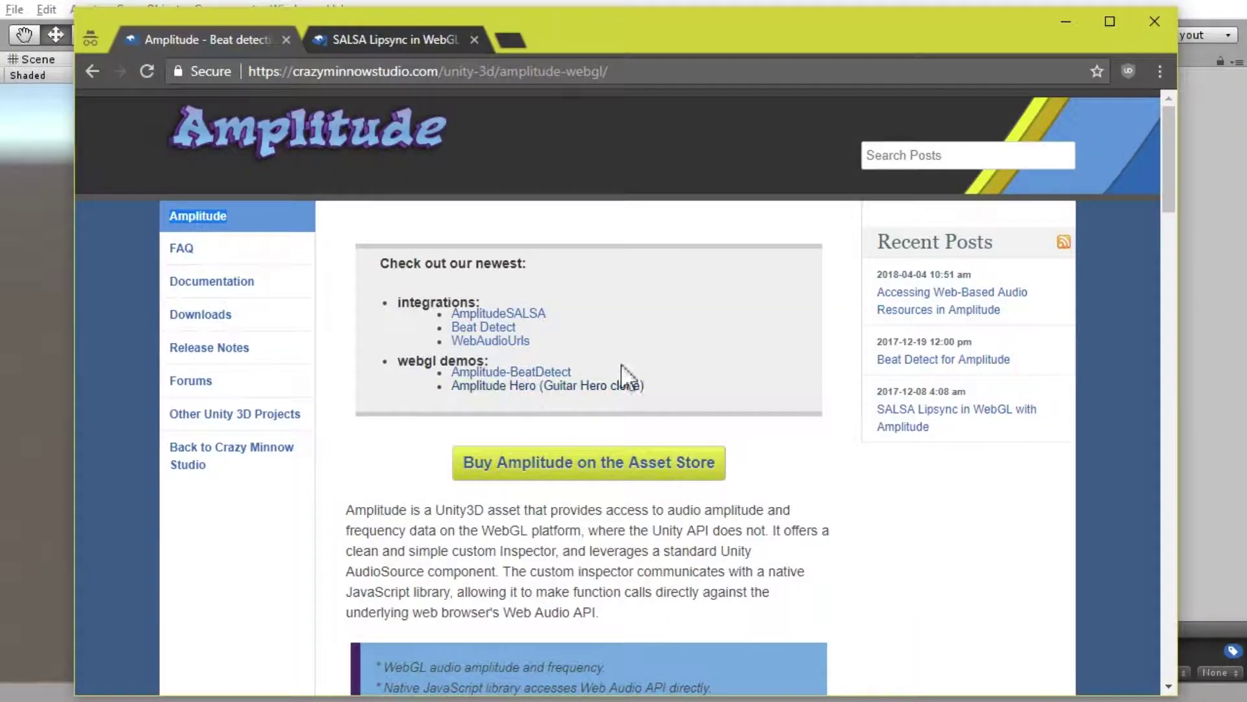
scroll(624, 382, down, 5)
scroll(623, 382, up, 5)
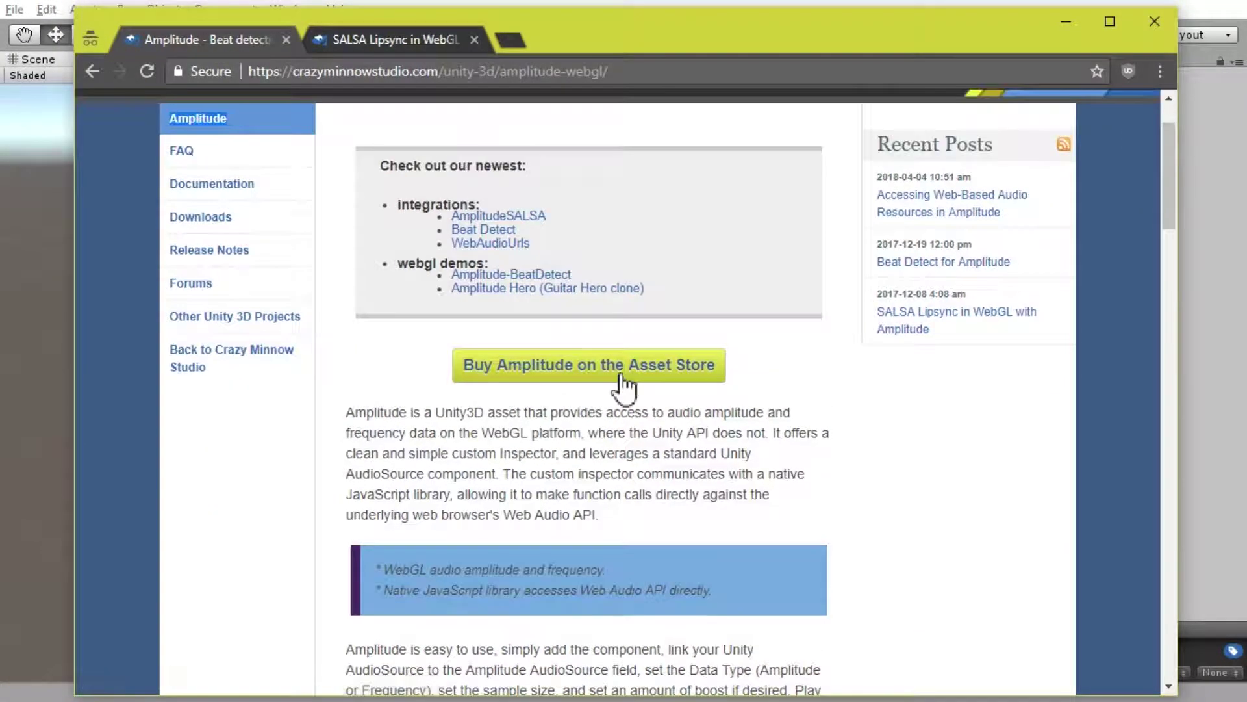
scroll(624, 385, up, 4)
click(399, 39)
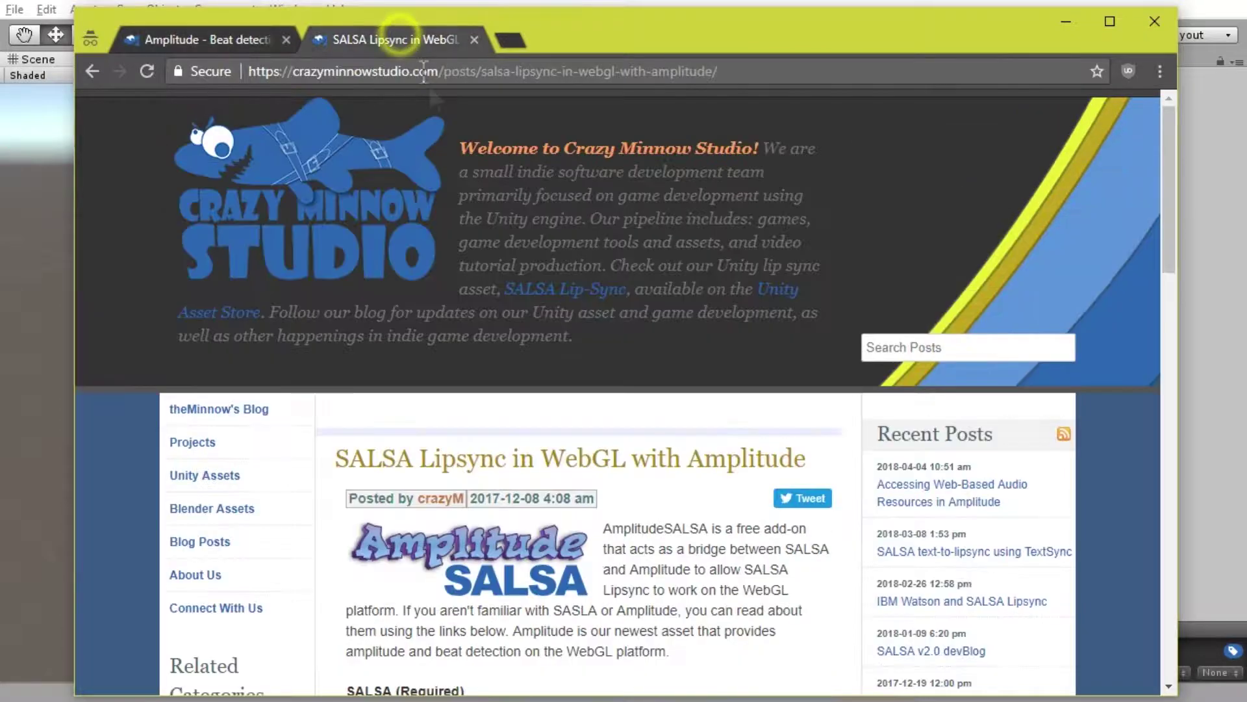
scroll(572, 468, down, 10)
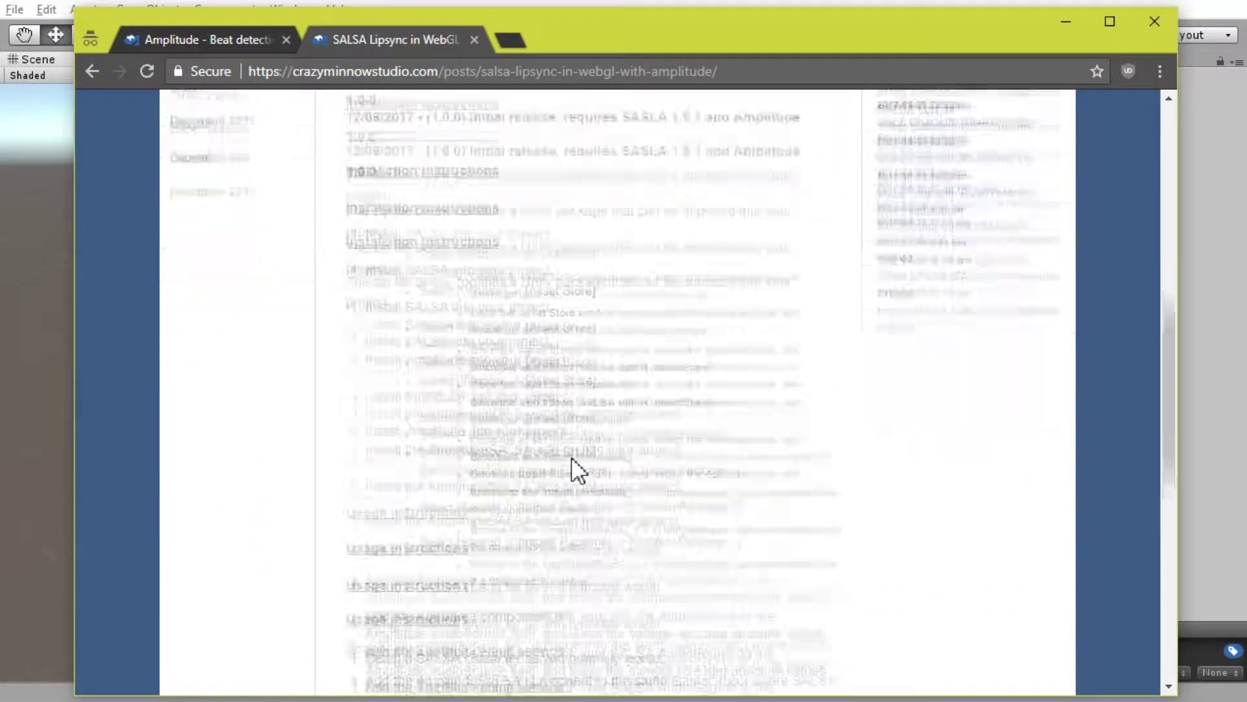
scroll(572, 468, up, 10)
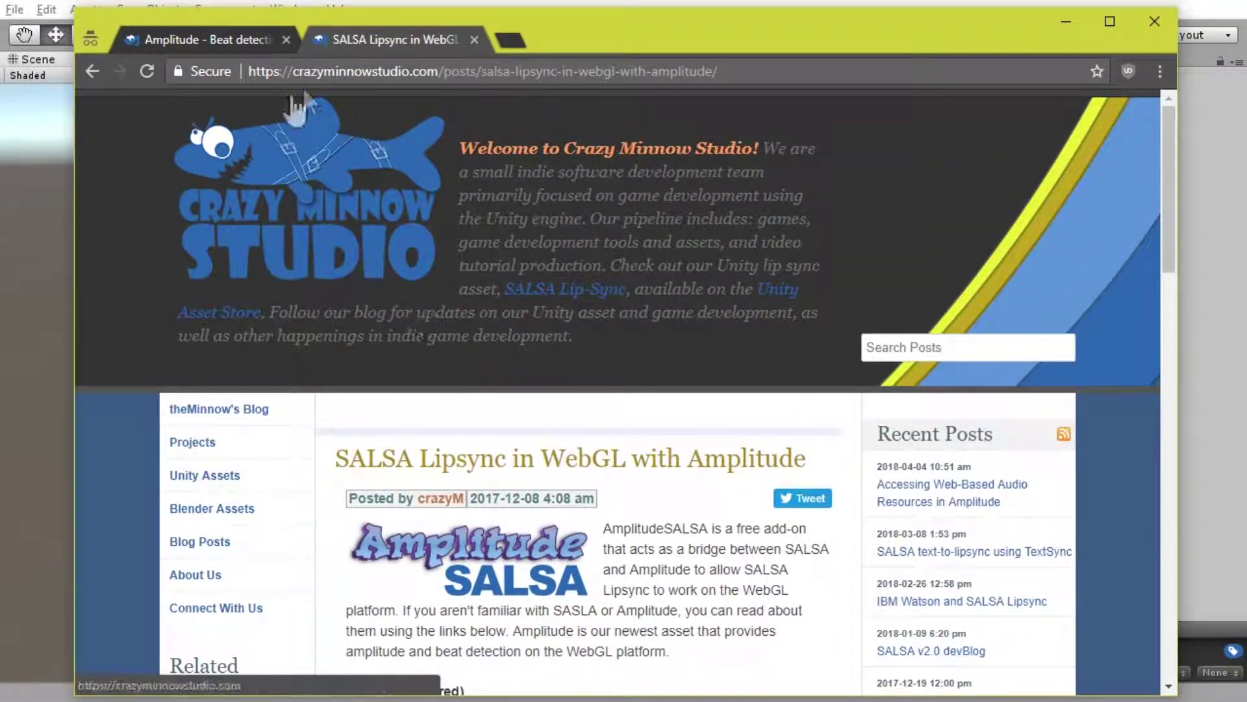
click(241, 39)
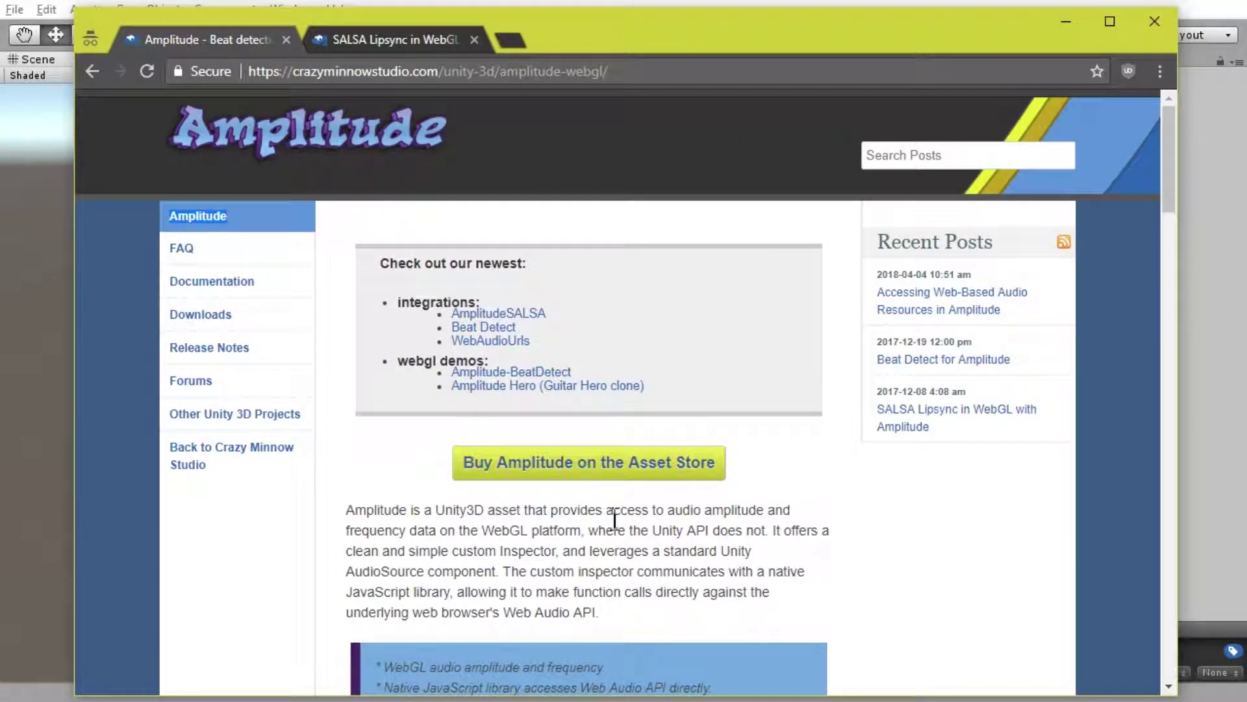
Place boxHead.v2 into the scene at the origin and set its Rotation X to 0.
click(1154, 21)
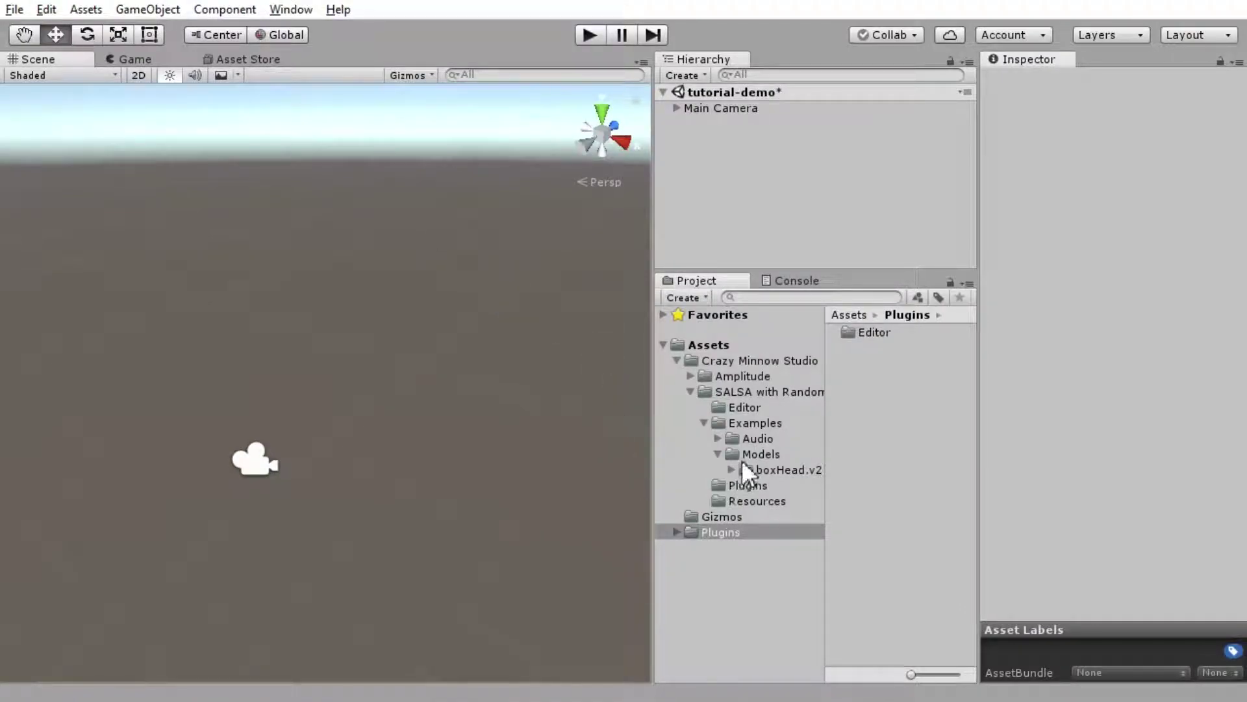
click(776, 470)
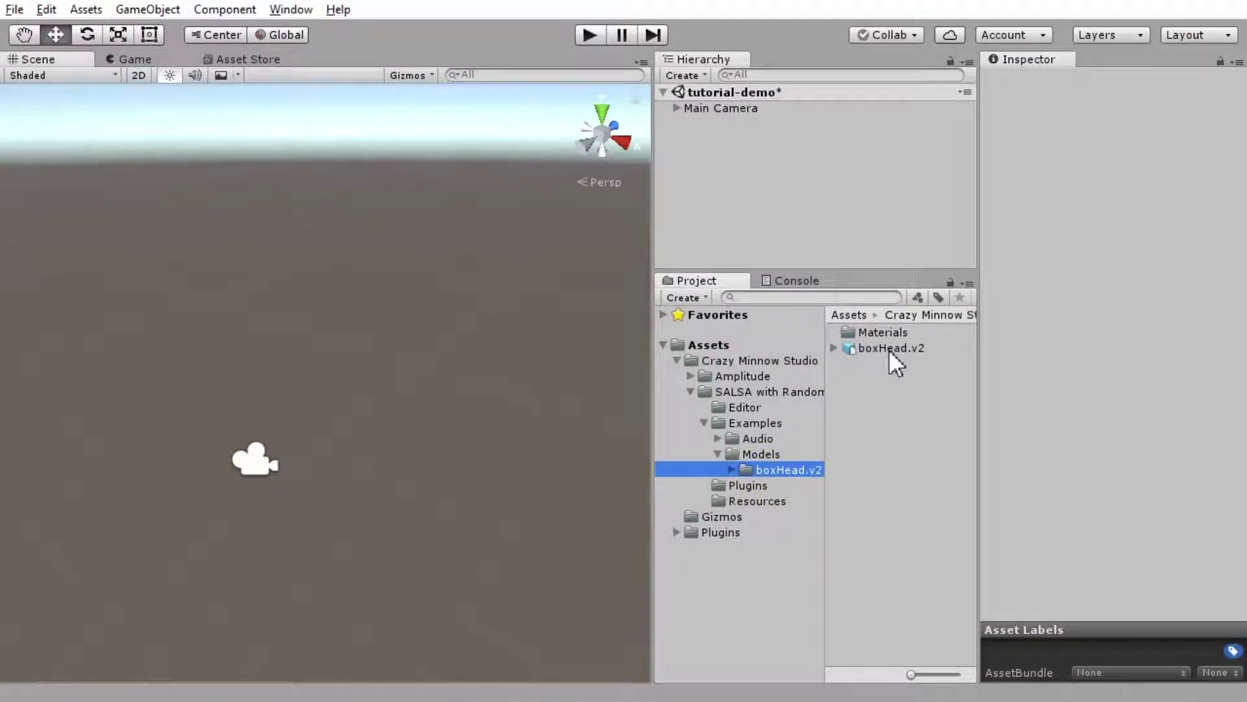
drag(888, 350, 745, 191)
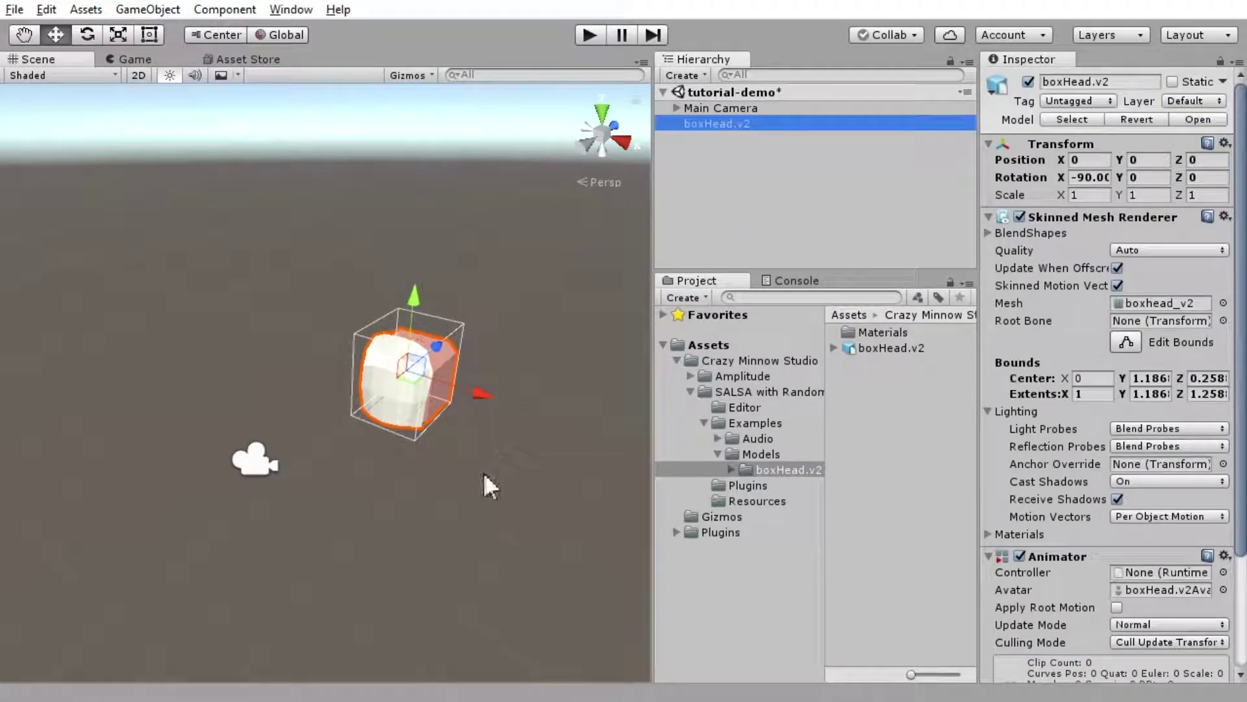
alt+drag(483, 473, 361, 454)
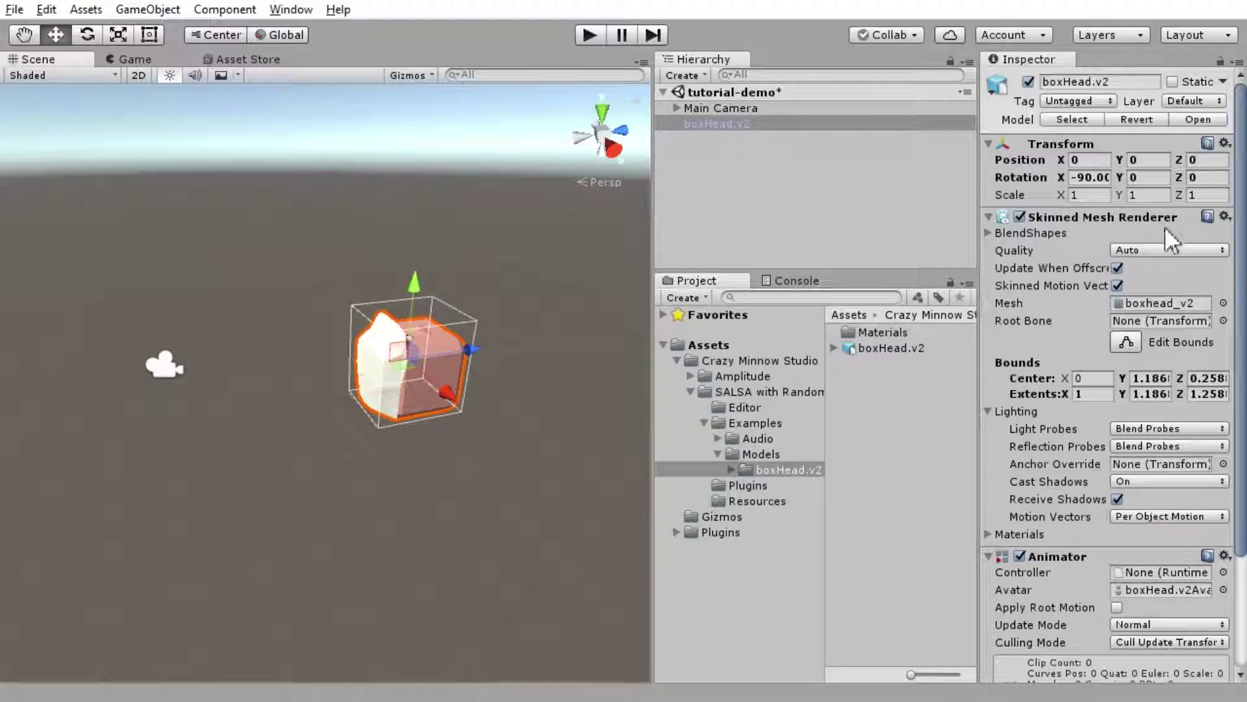
click(1089, 179)
text(0)
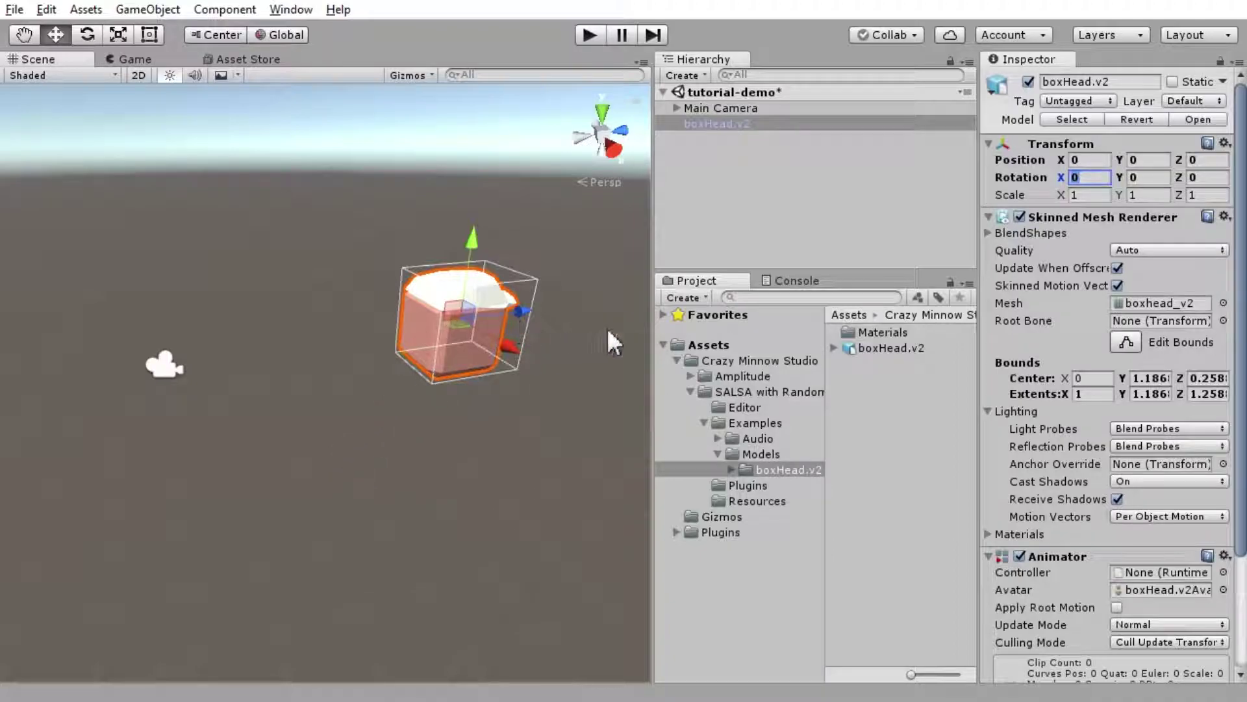
Add RandomEyes3D and Salsa3D to boxHead.v2 from the Crazy Minnow Studio component menu.
click(225, 9)
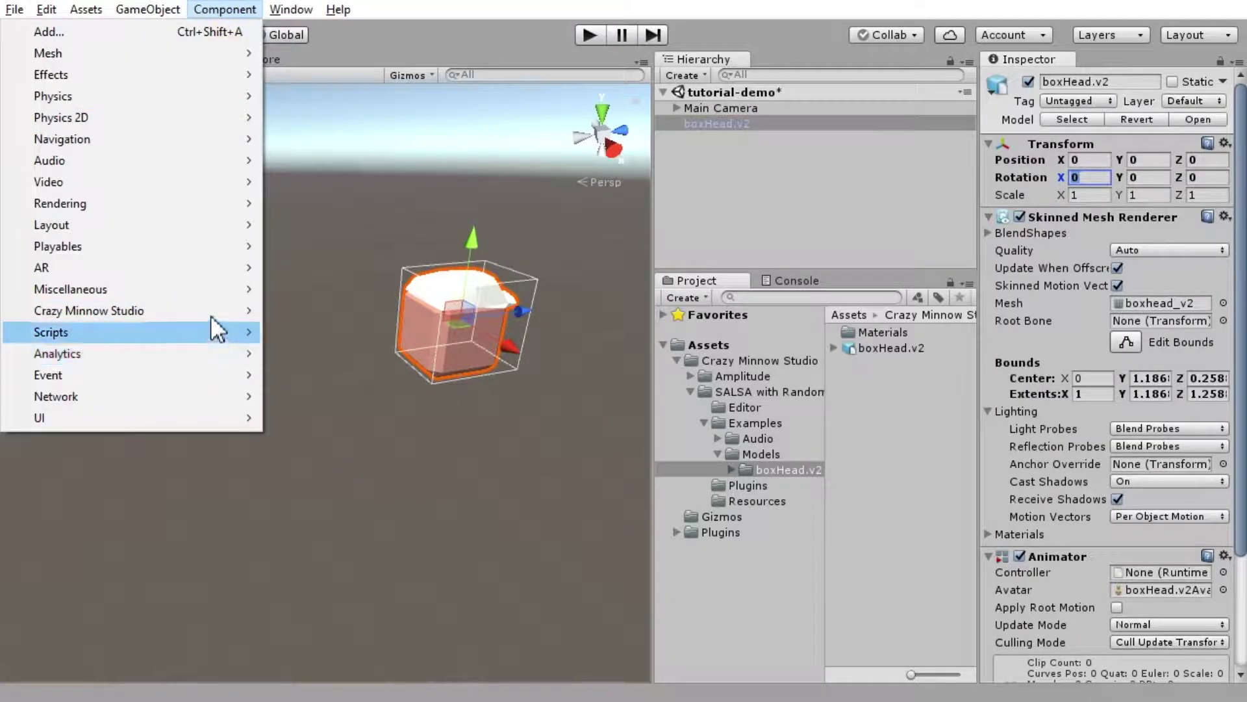
mouse_move(217, 312)
mouse_move(317, 330)
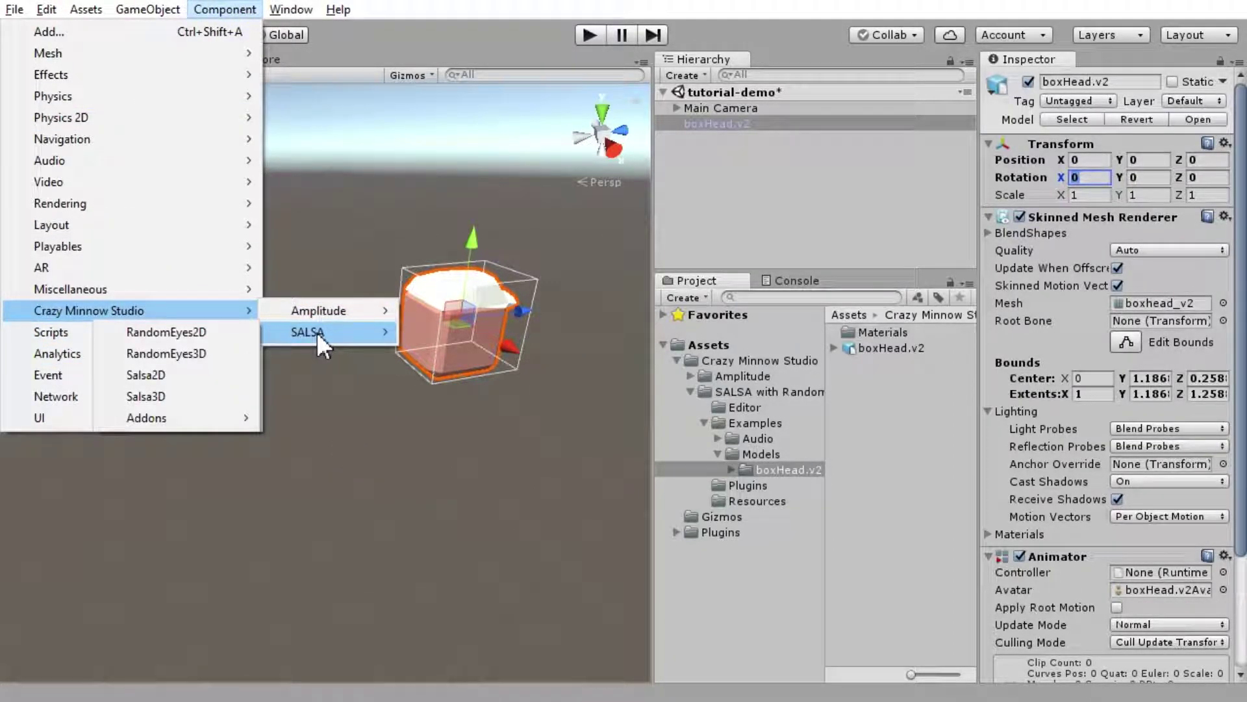
click(191, 355)
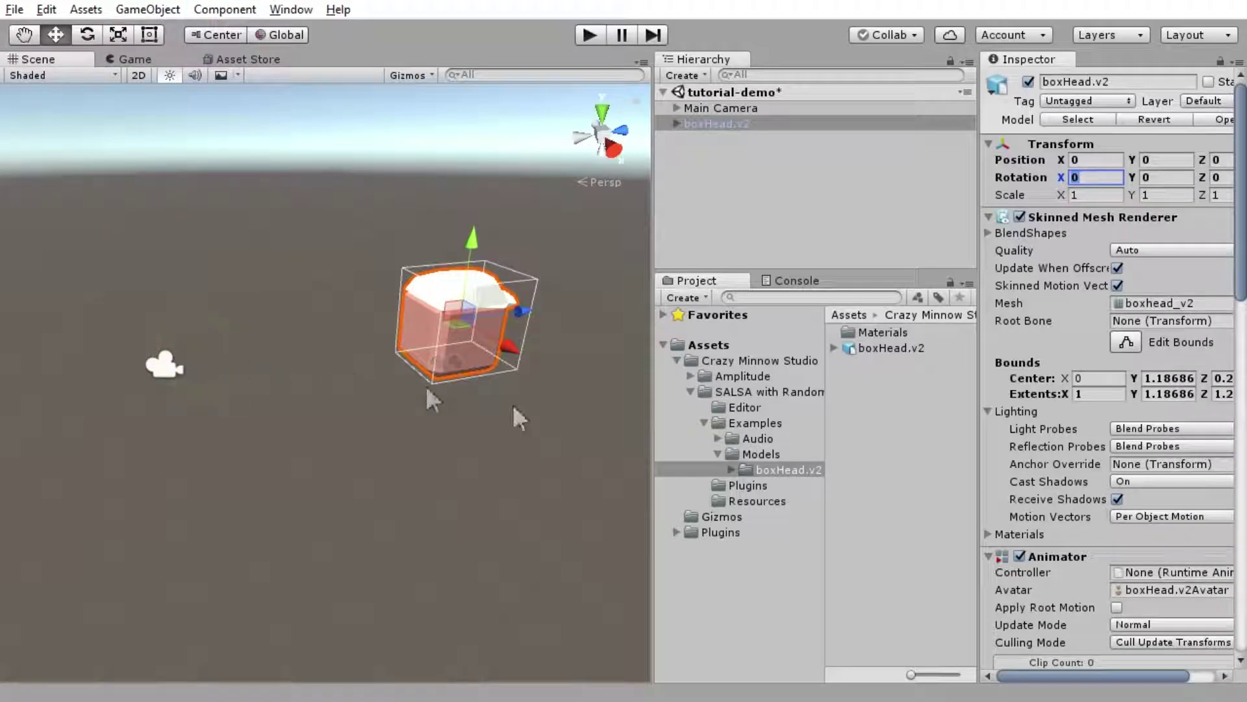
click(198, 13)
mouse_move(162, 315)
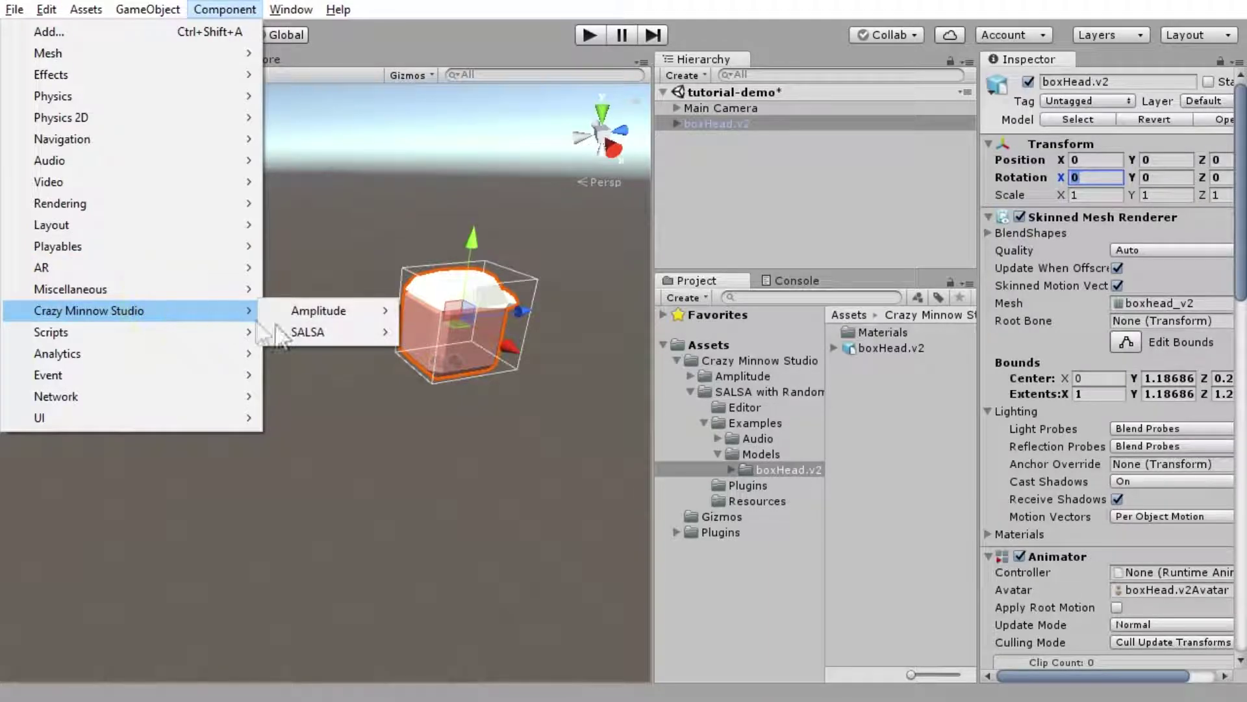
mouse_move(310, 334)
click(187, 395)
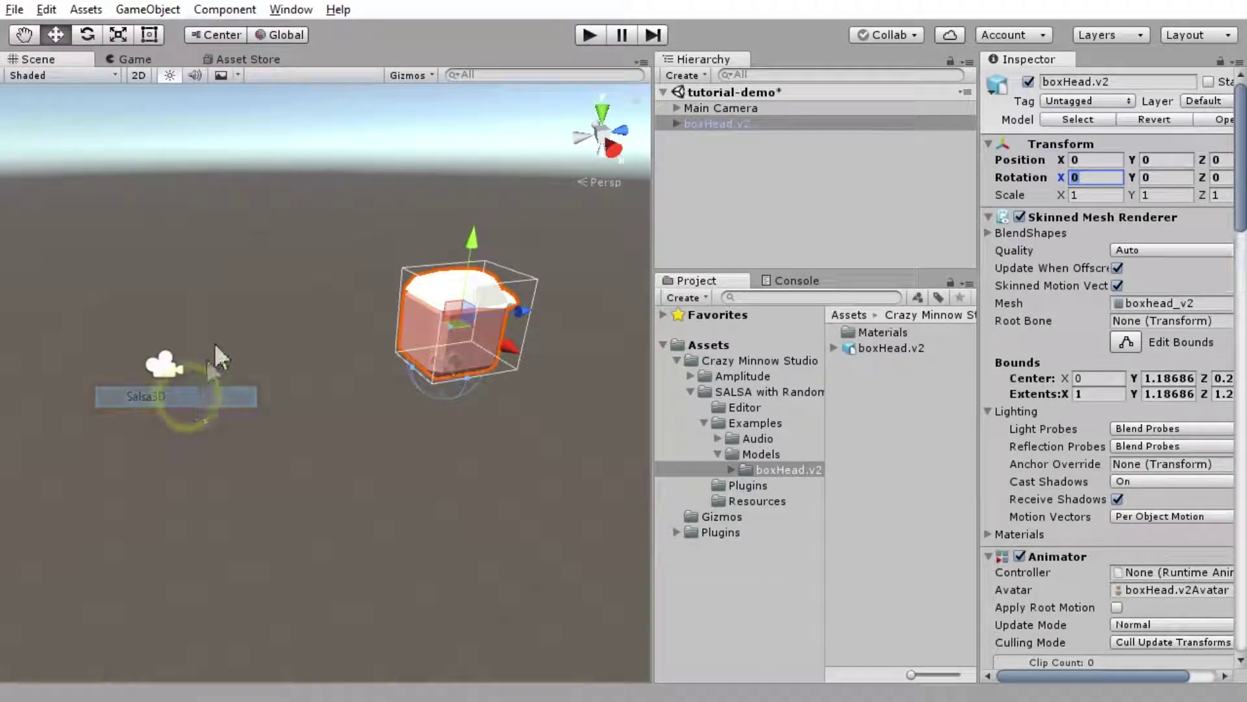
Add the Amplitude component, then Amplitude SALSA via an 'ampl' component search.
click(225, 9)
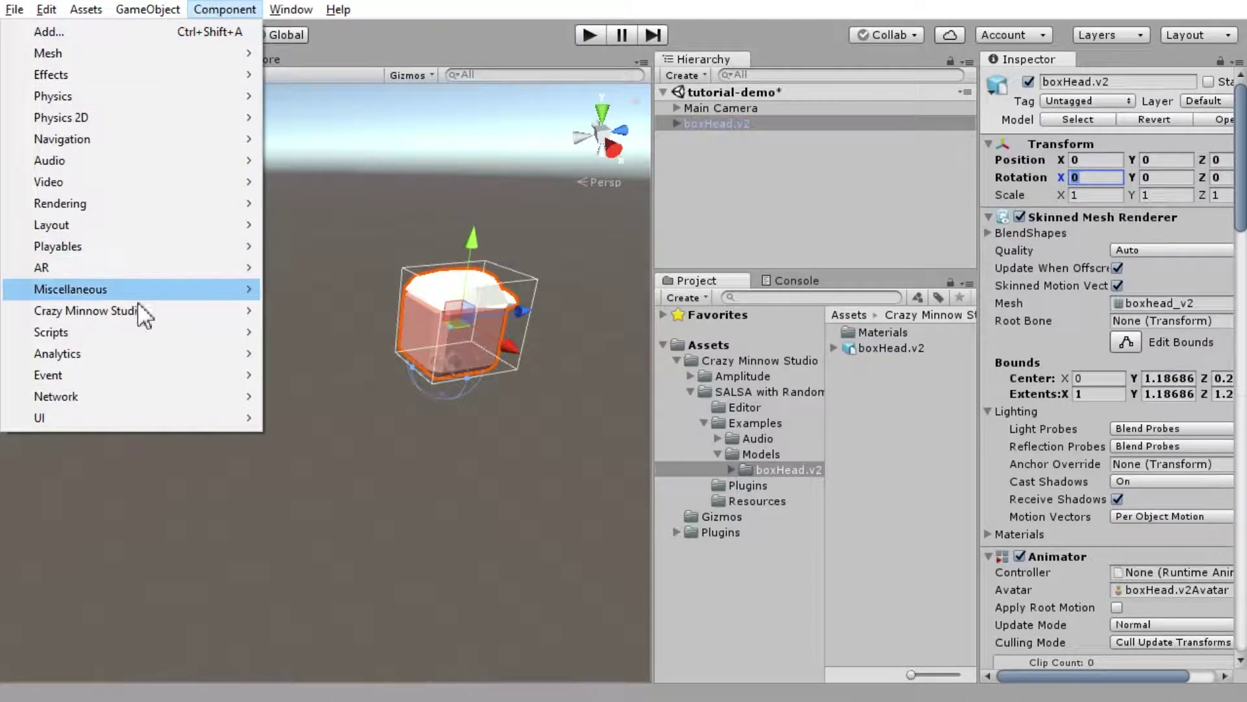
mouse_move(142, 313)
mouse_move(323, 309)
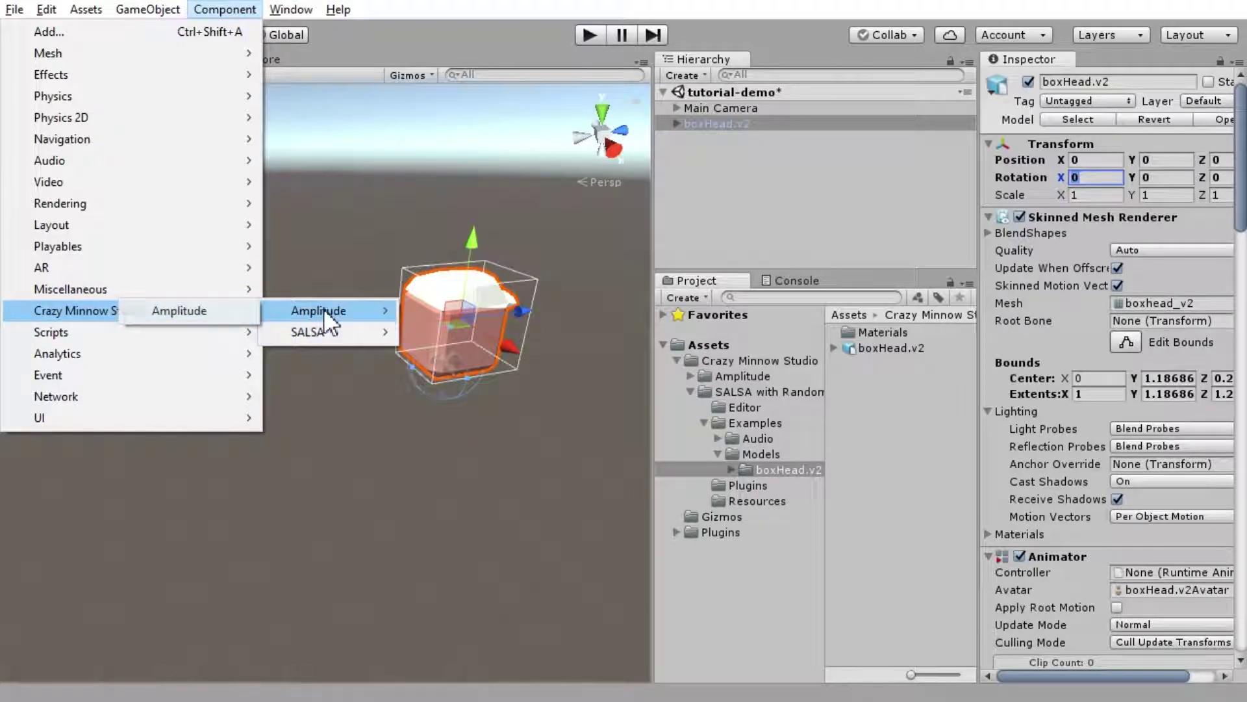
click(206, 309)
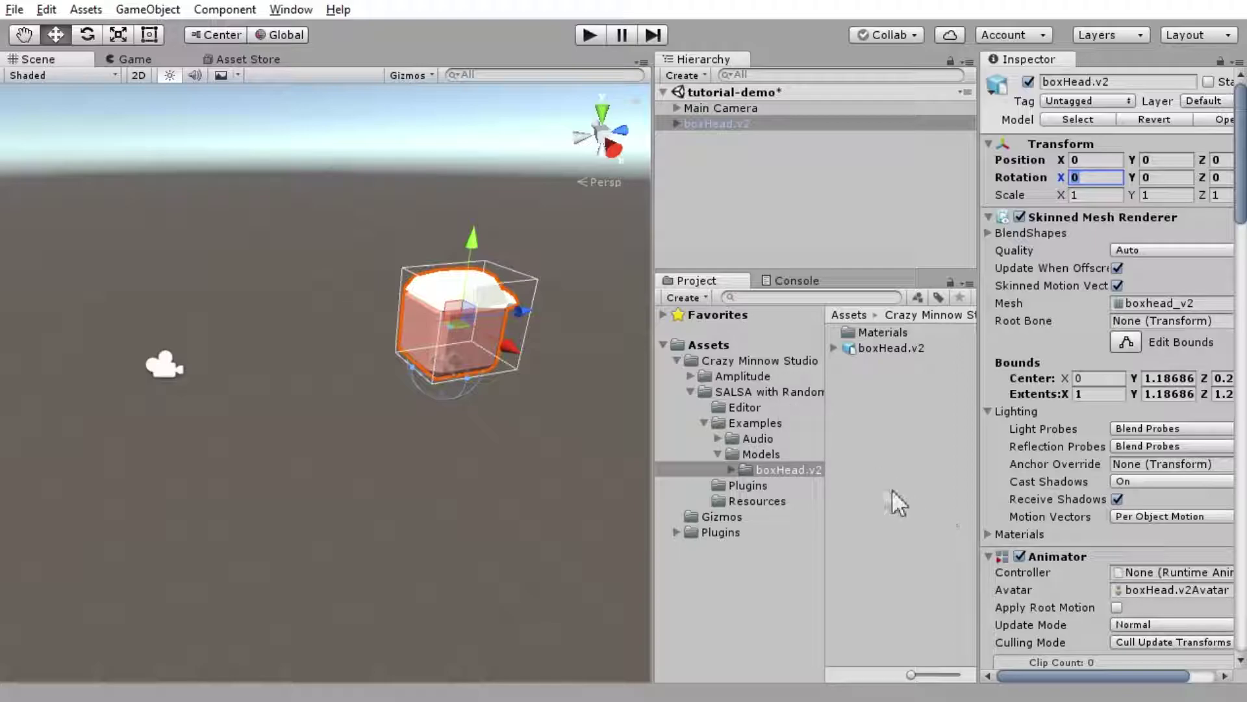
scroll(1127, 524, down, 20)
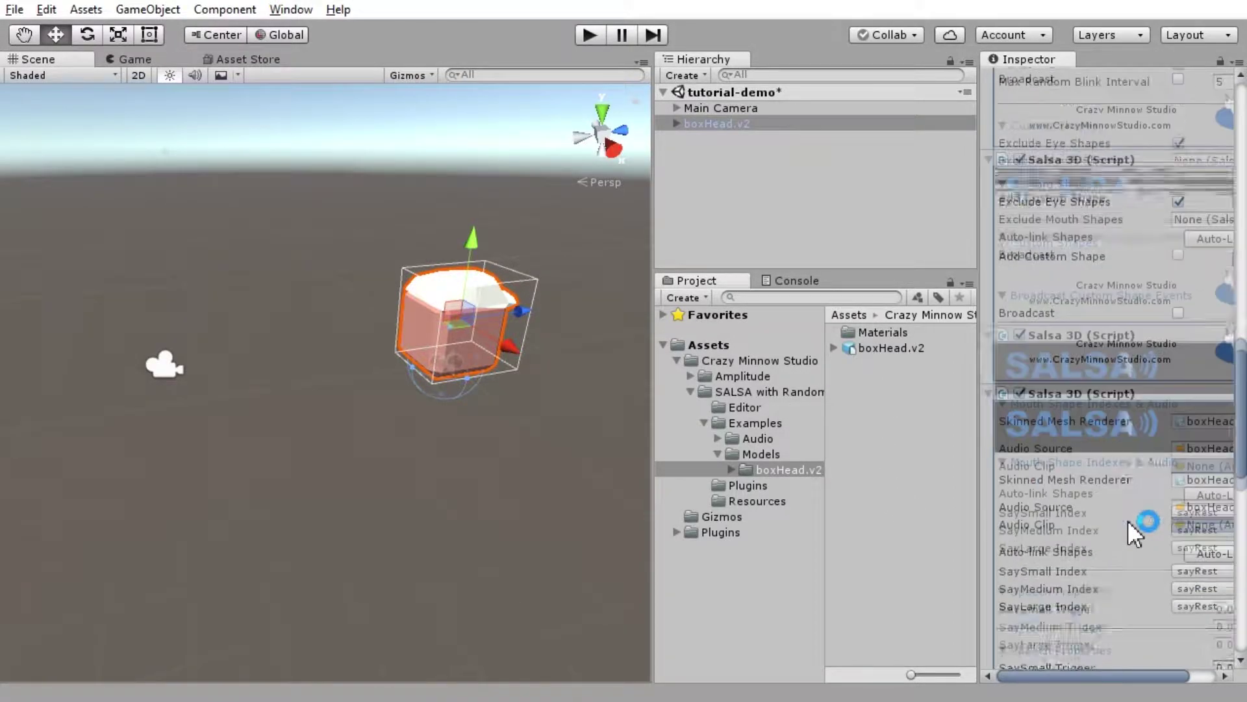
click(1128, 656)
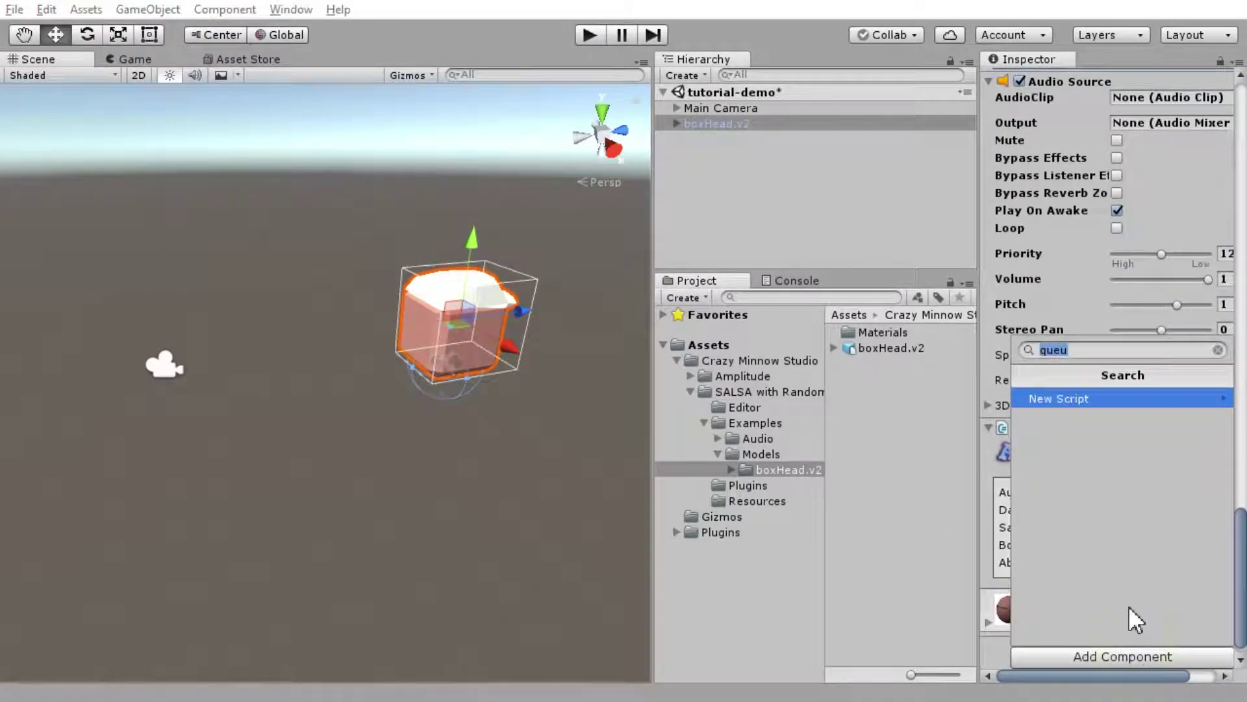
text(ampl)
key(Down)
key(Down)
key(Down)
key(Return)
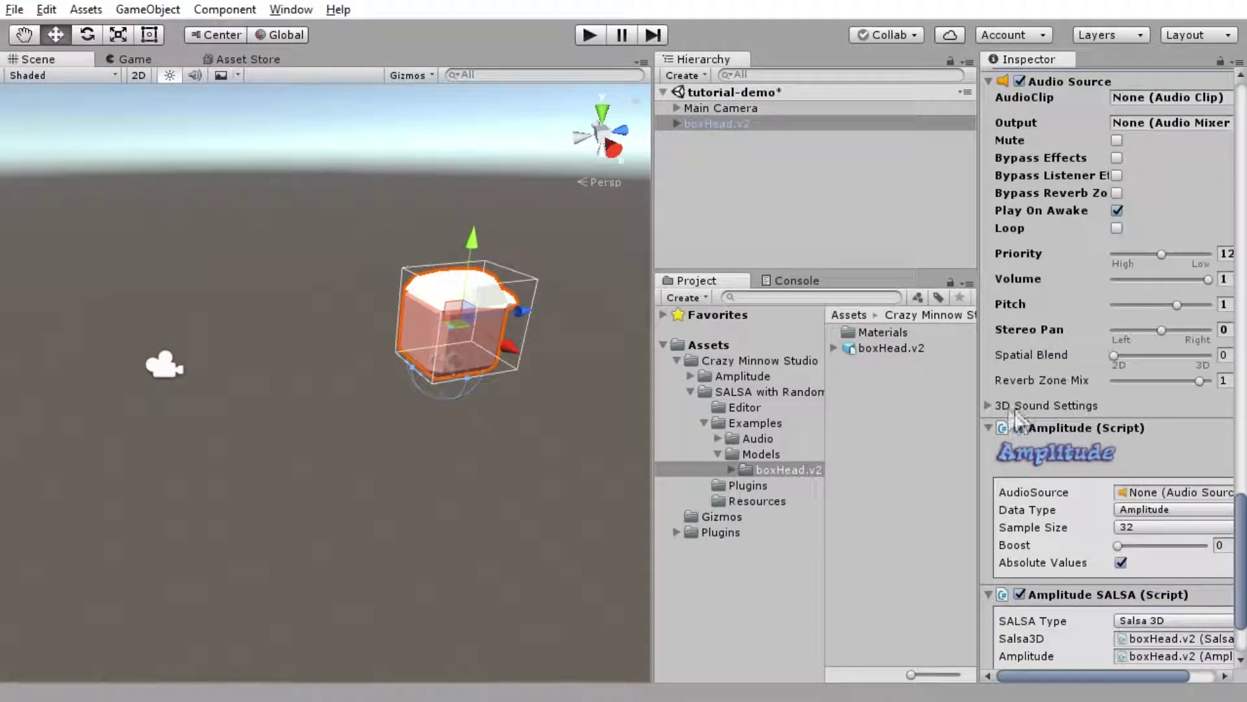
scroll(1056, 305, up, 8)
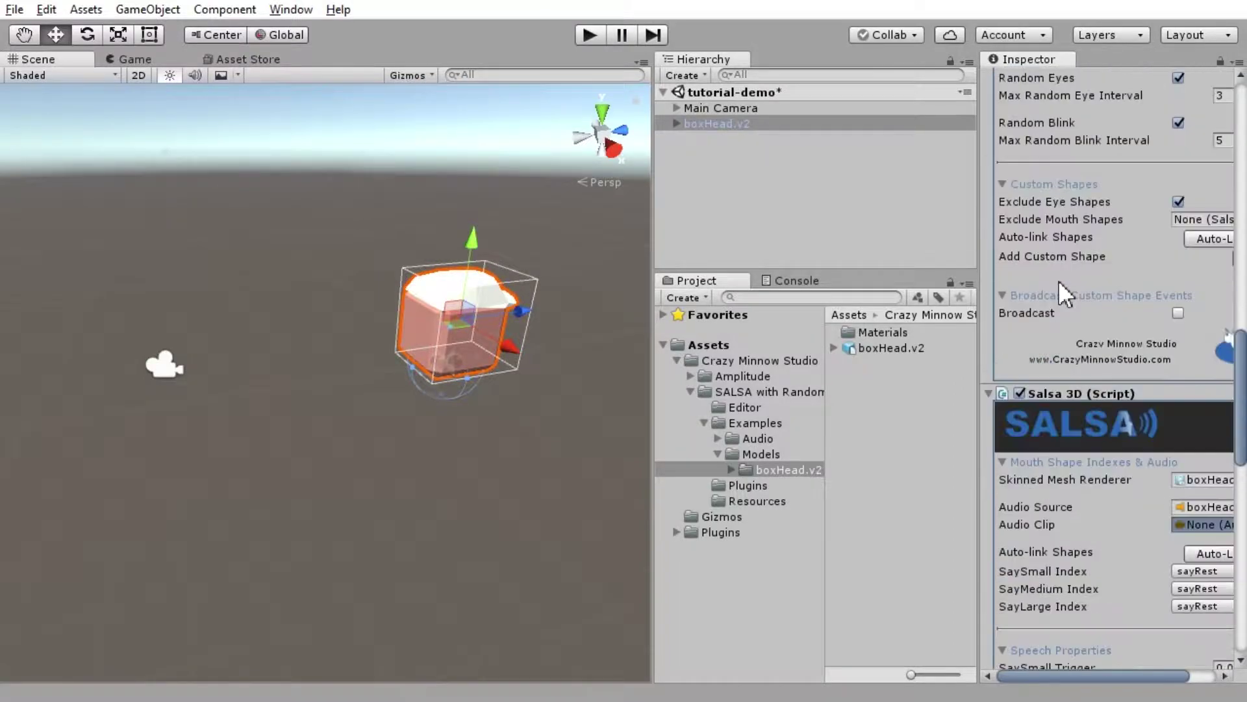
Auto-link Salsa 3D's mouth shapes to saySml, sayMed and sayLrg.
drag(974, 566, 916, 567)
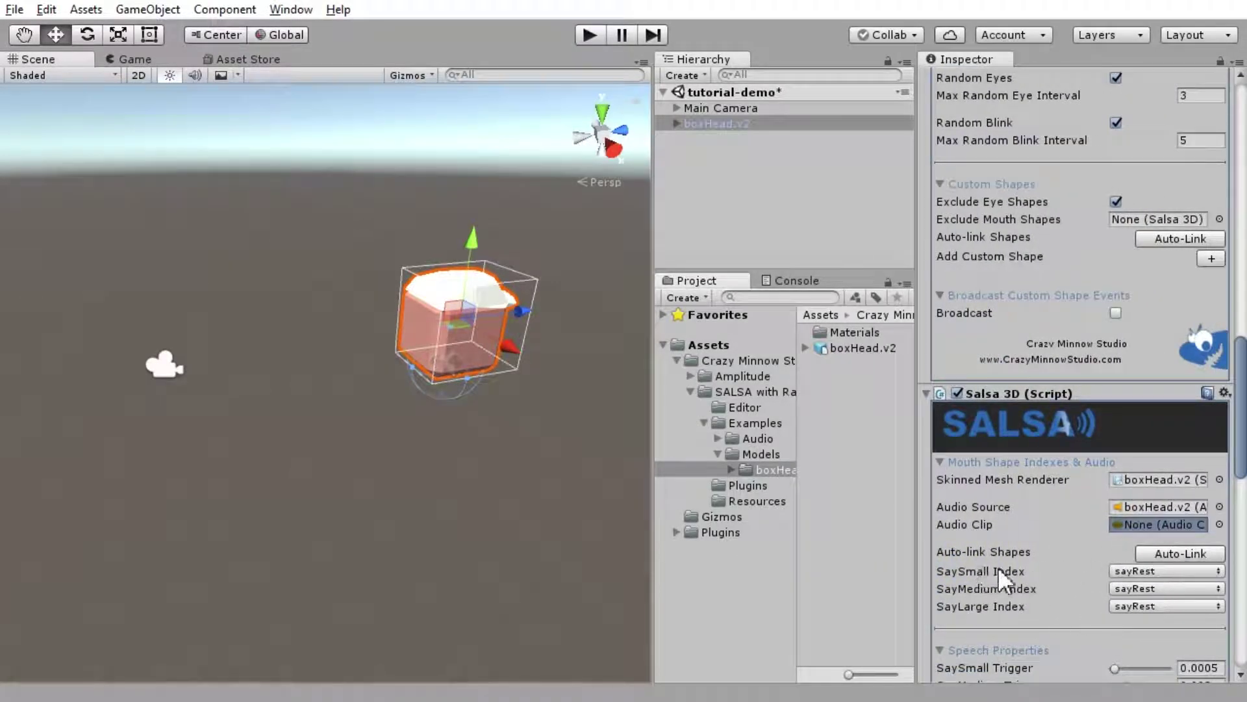
click(1174, 553)
scroll(1133, 546, down, 3)
scroll(1136, 537, down, 2)
scroll(1062, 427, up, 3)
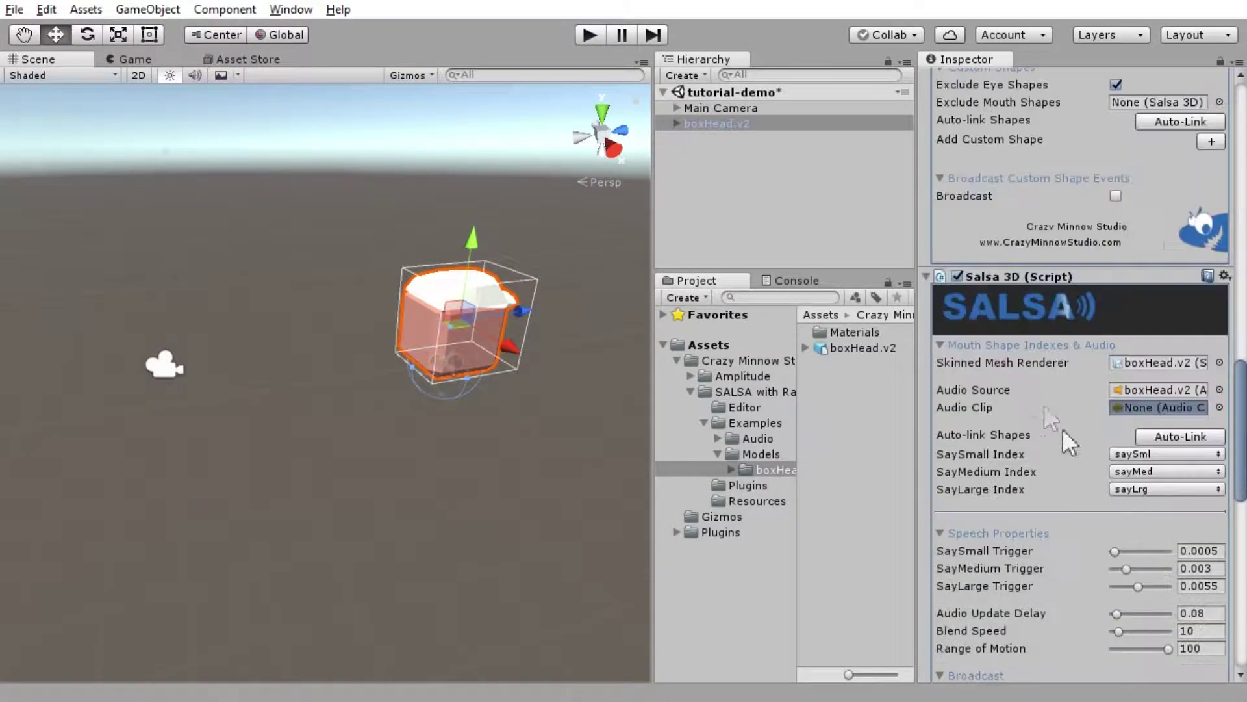
click(926, 276)
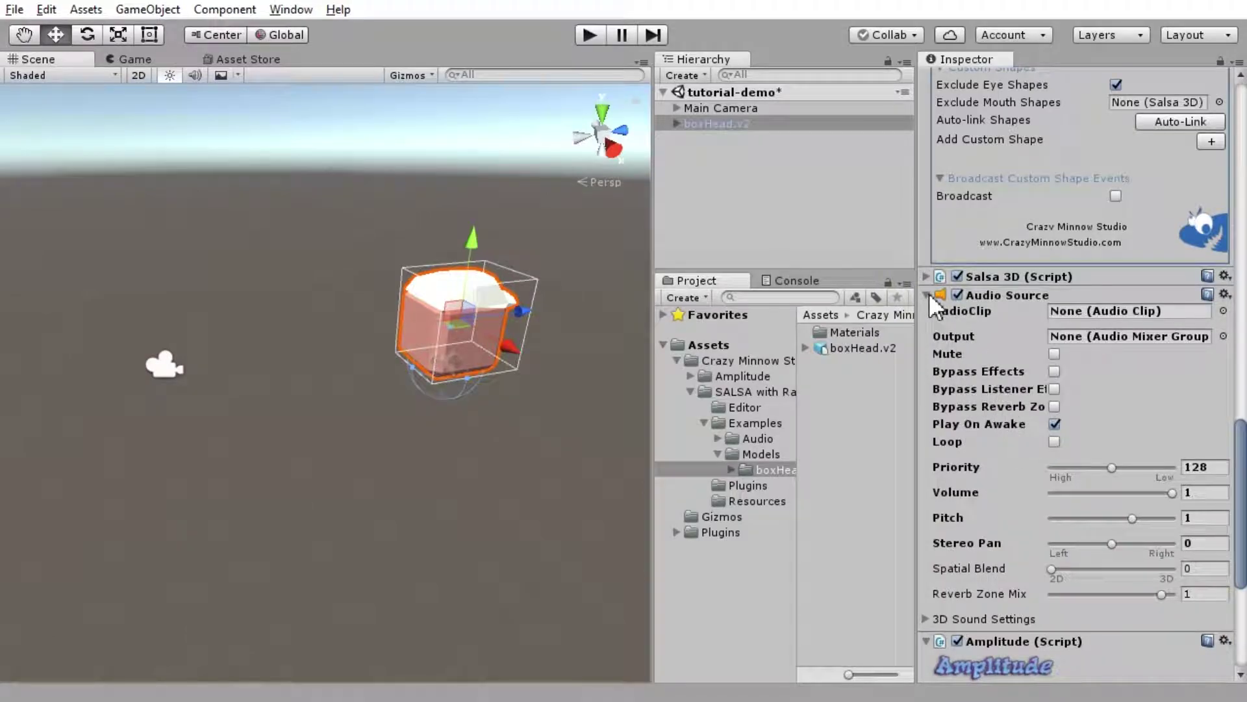
Assign the mil.moves clip from the demo sounds folder to the Audio Source.
click(716, 437)
click(732, 453)
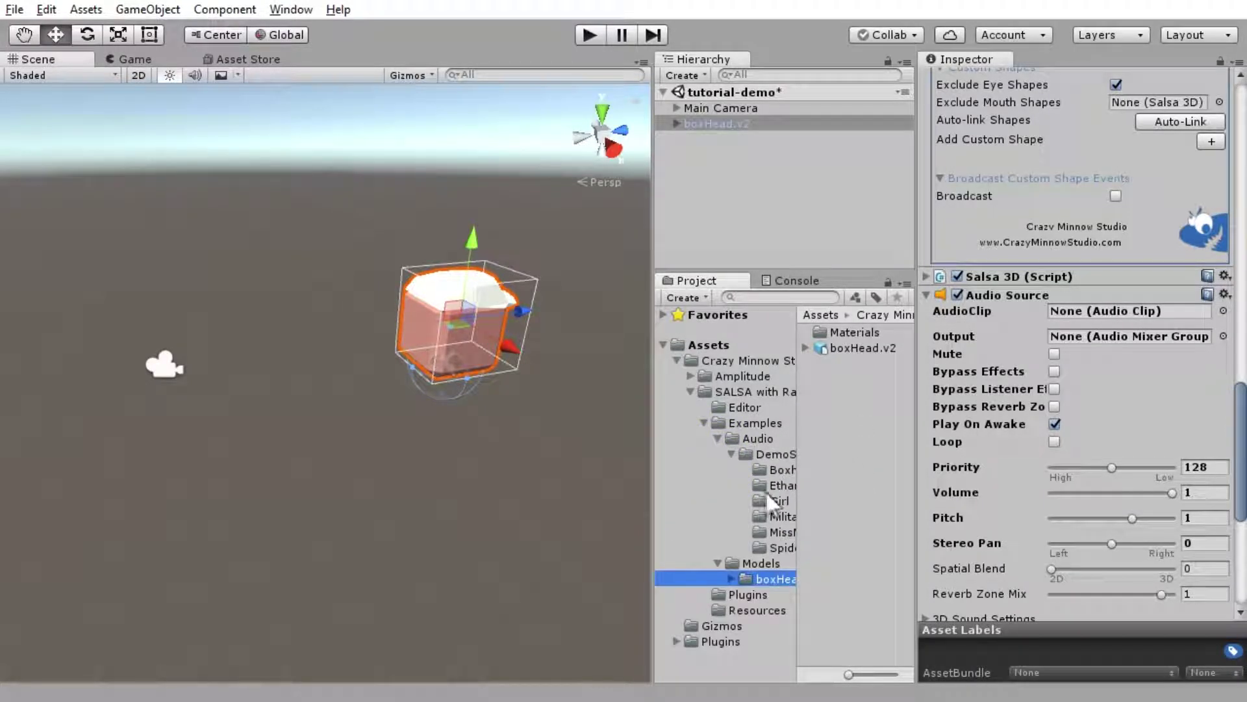
click(779, 517)
drag(856, 380, 1129, 315)
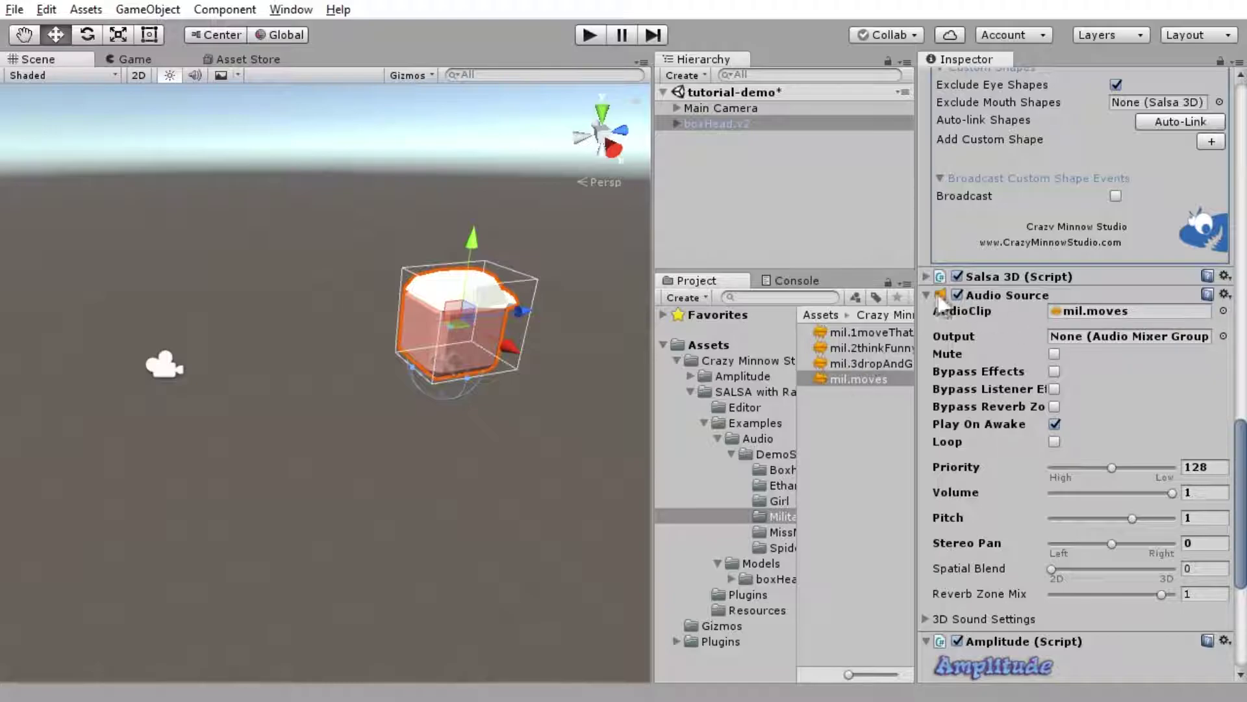
click(934, 293)
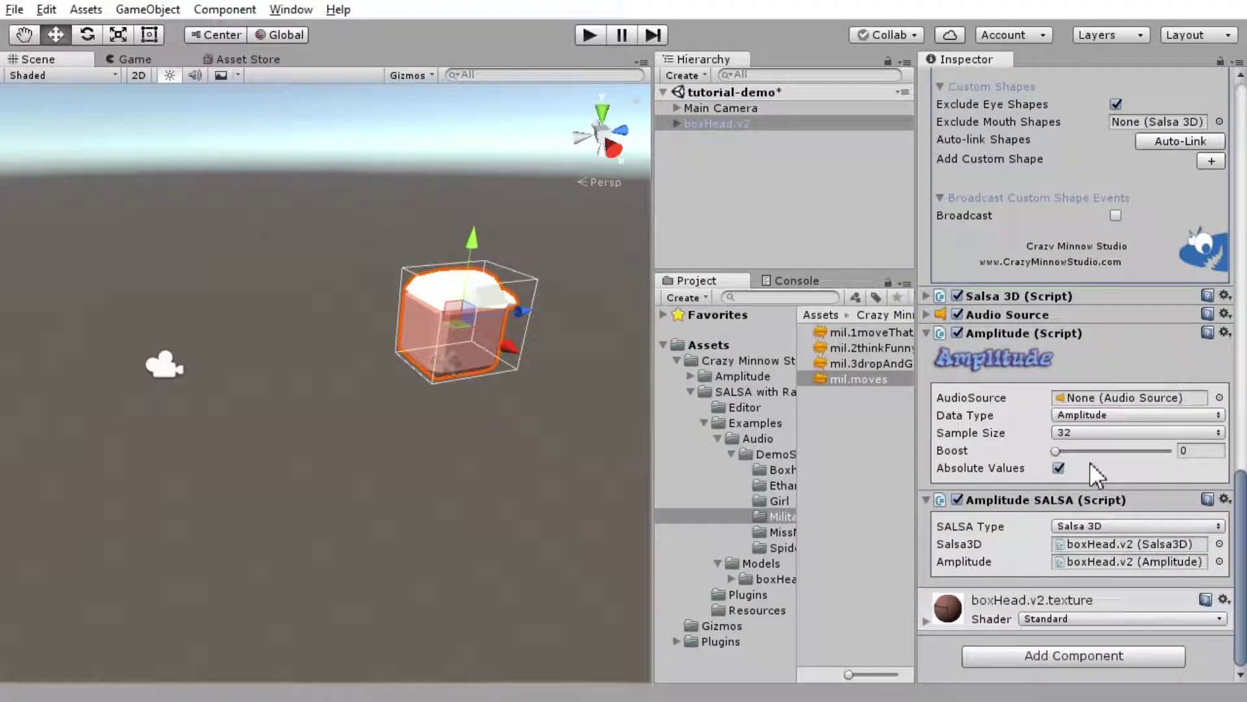
Link boxHead.v2's Audio Source into Amplitude, keeping SALSA Type Salsa 3D and Sample Size 32.
drag(967, 315, 1089, 394)
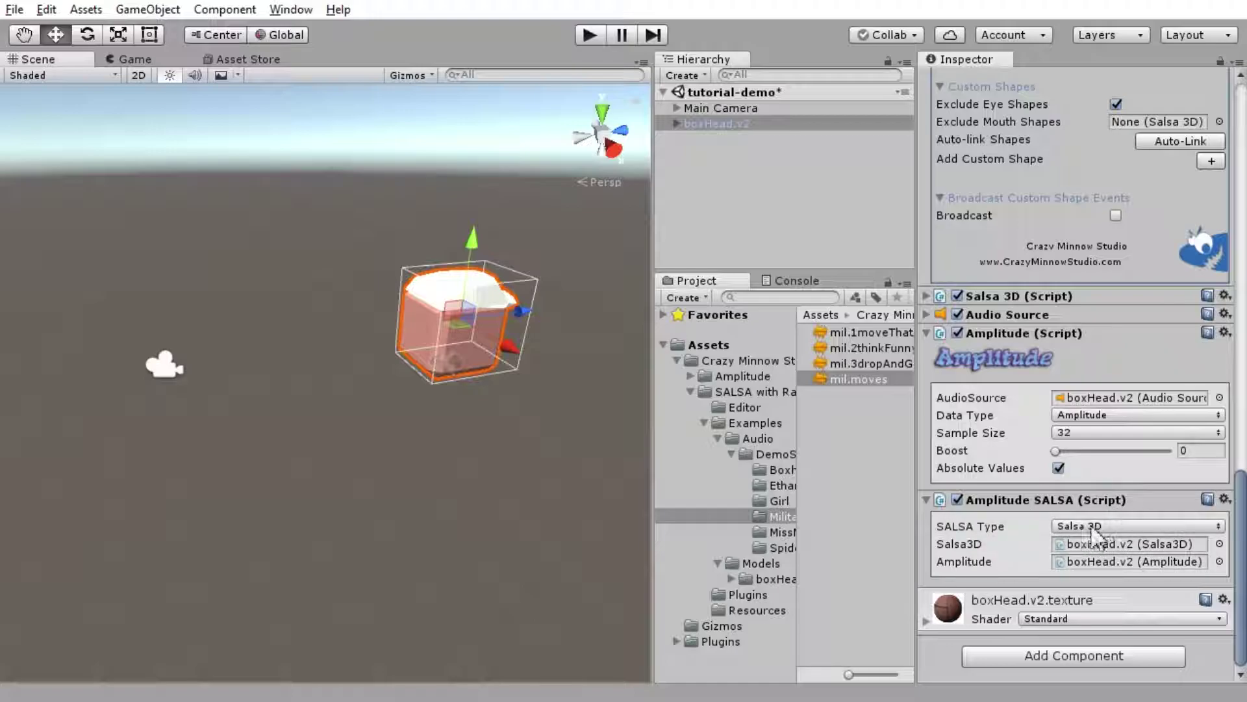
click(1070, 526)
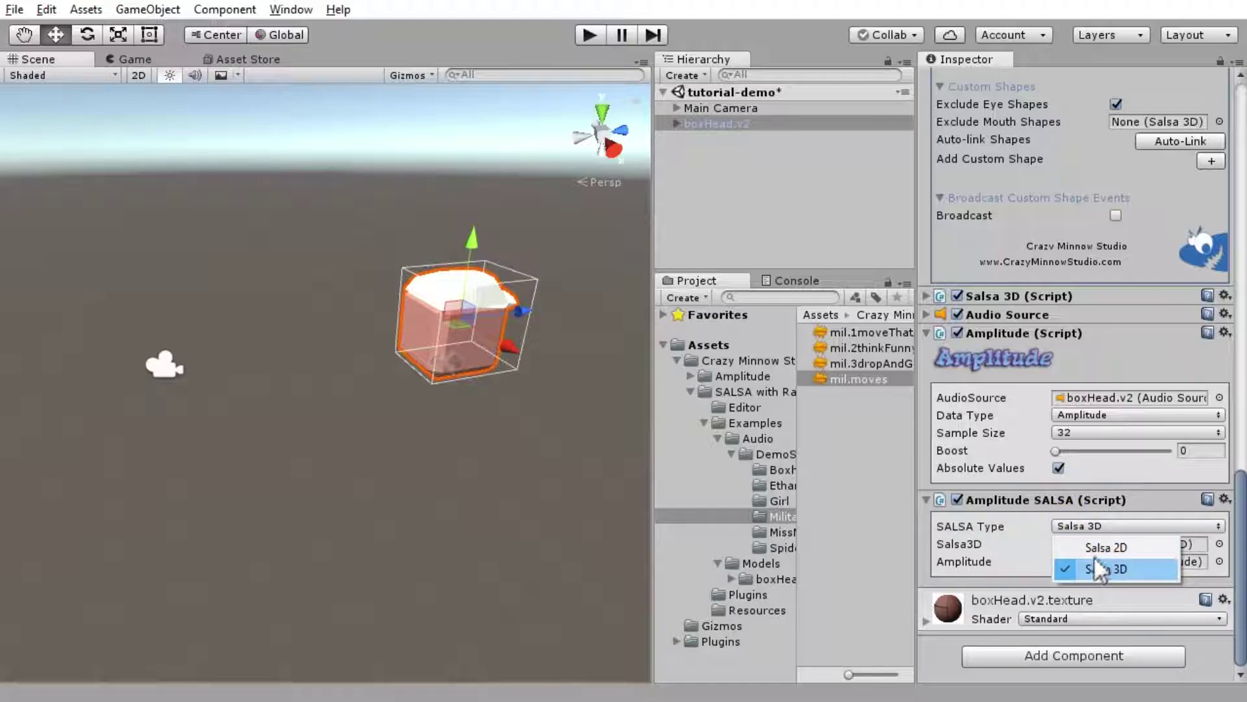
click(1097, 523)
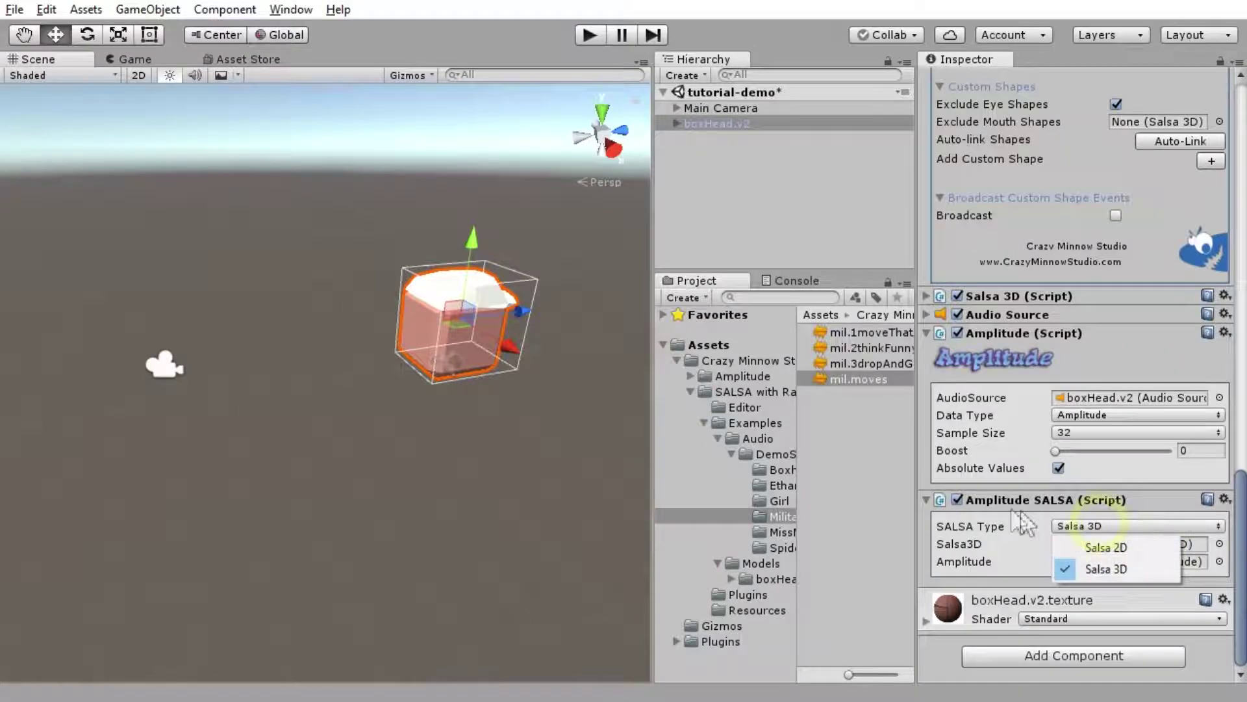
click(926, 499)
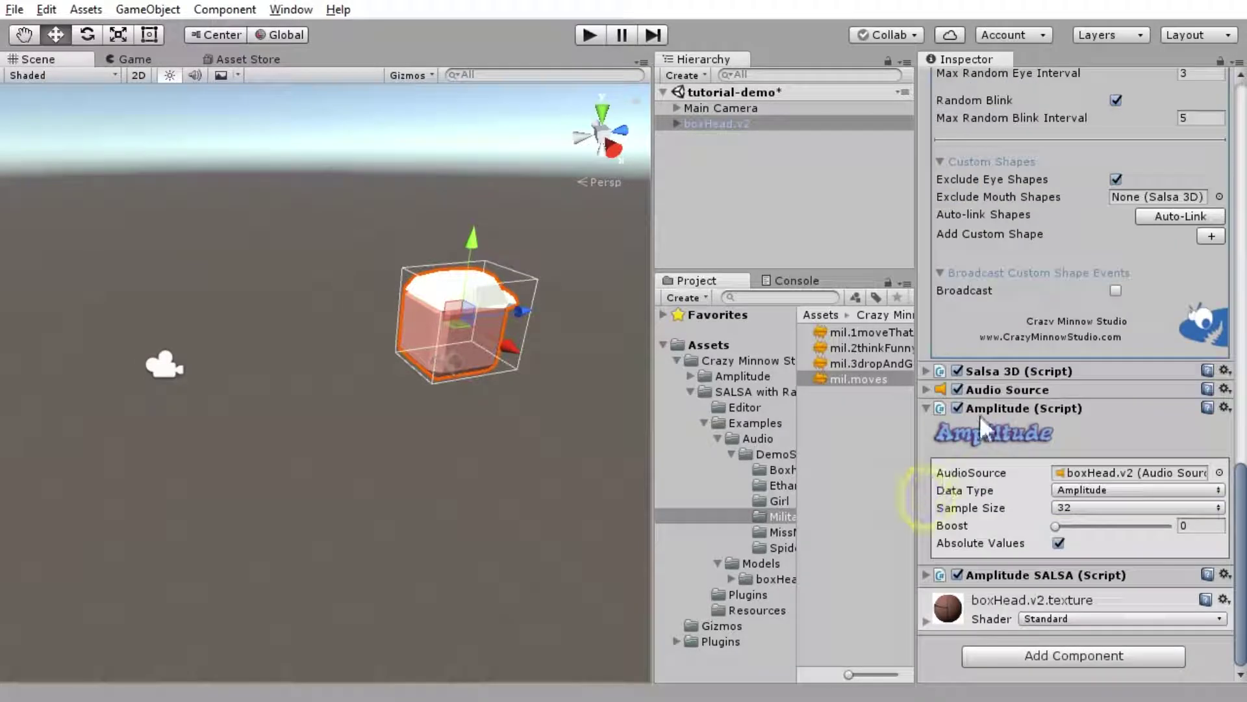
click(1074, 508)
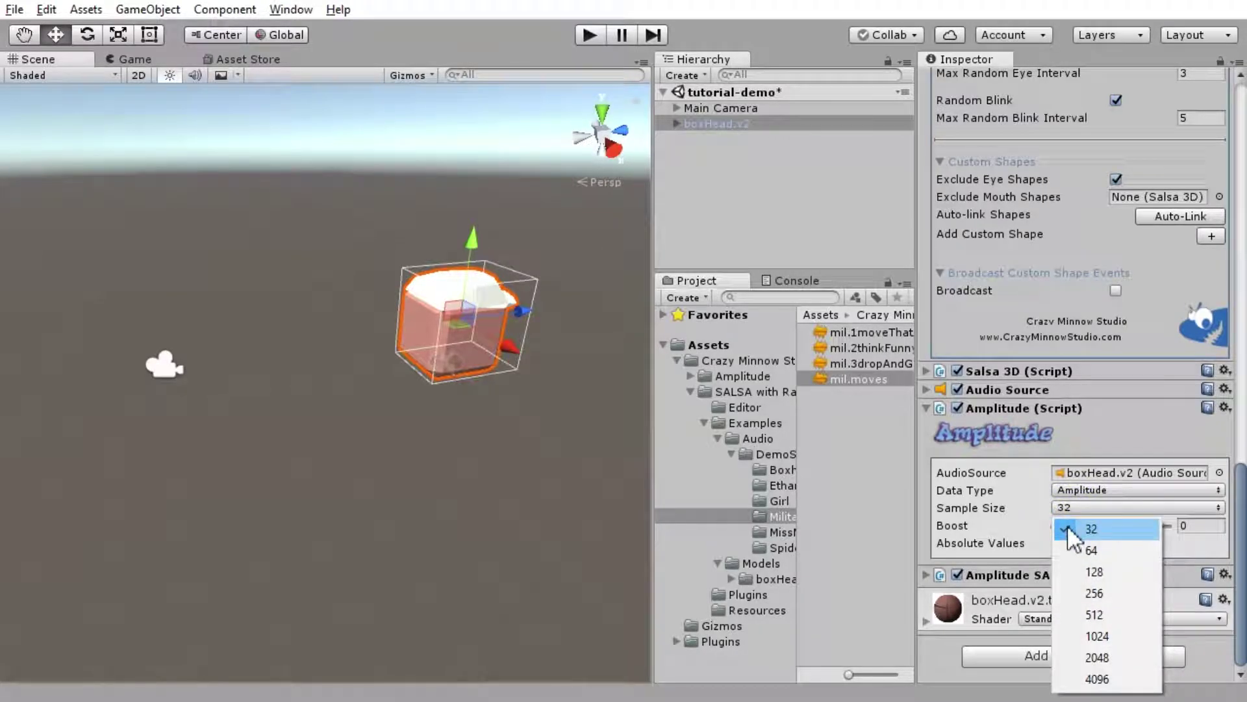
click(1072, 527)
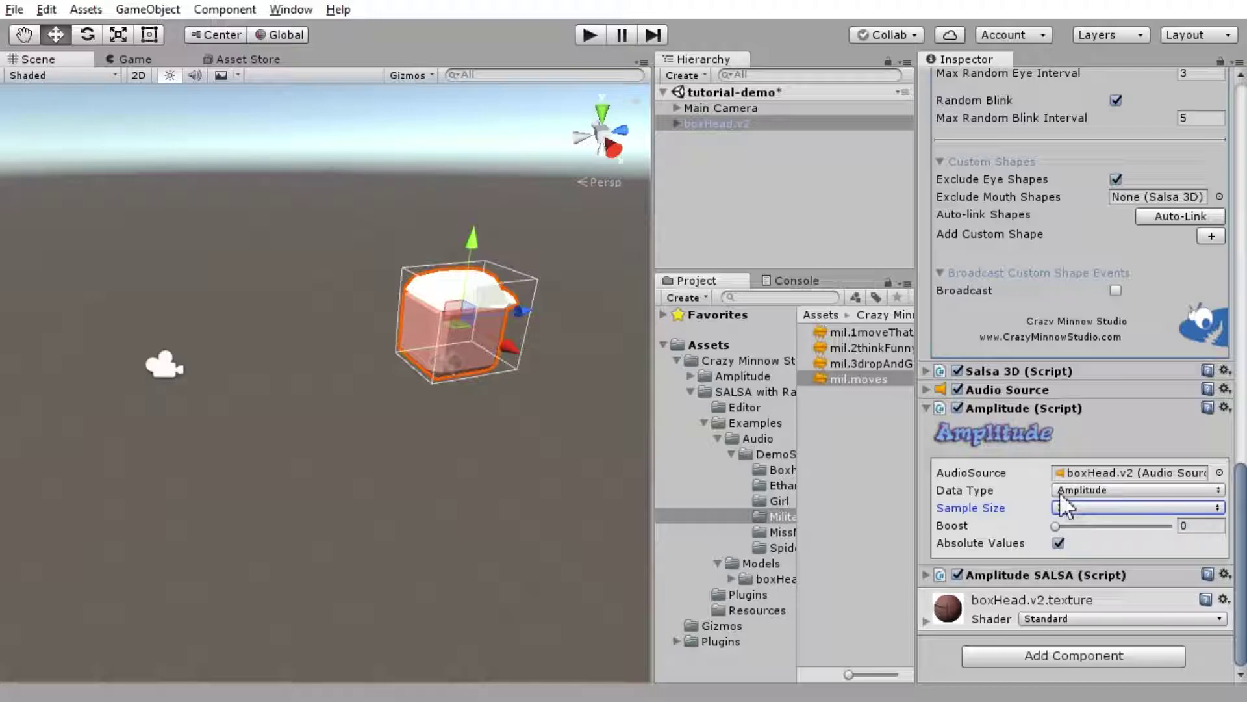
scroll(961, 409, up, 10)
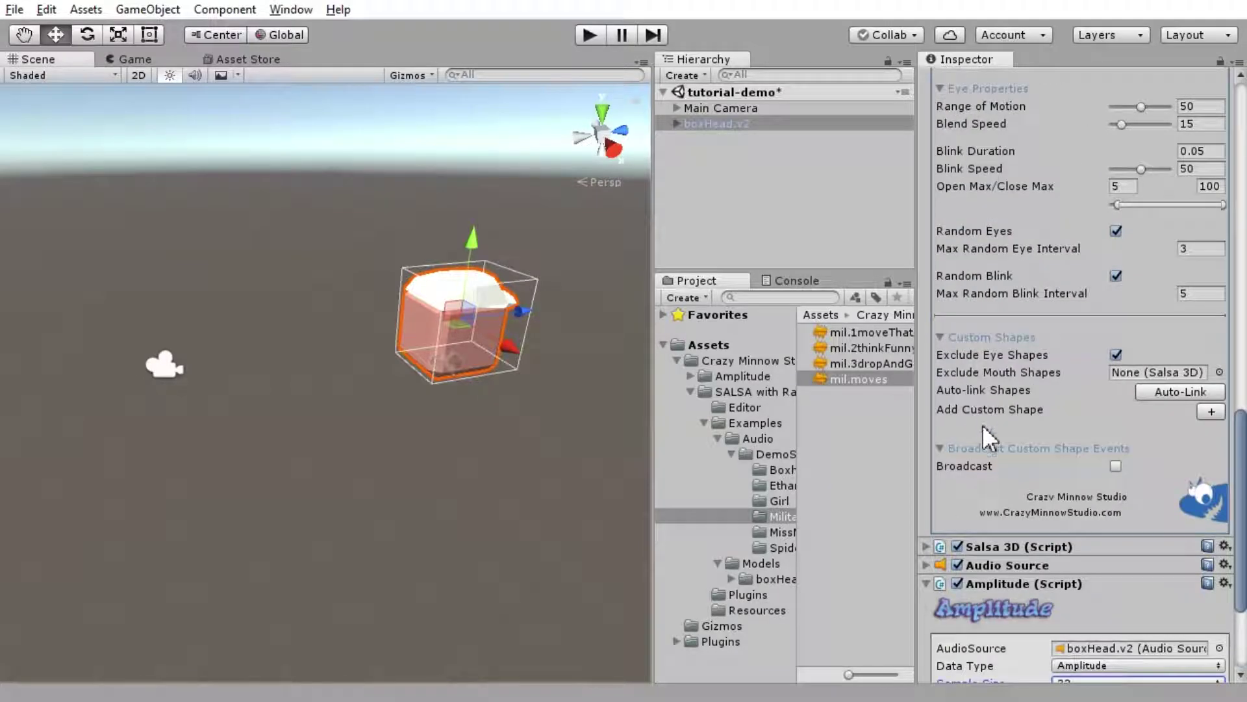
scroll(1004, 422, up, 5)
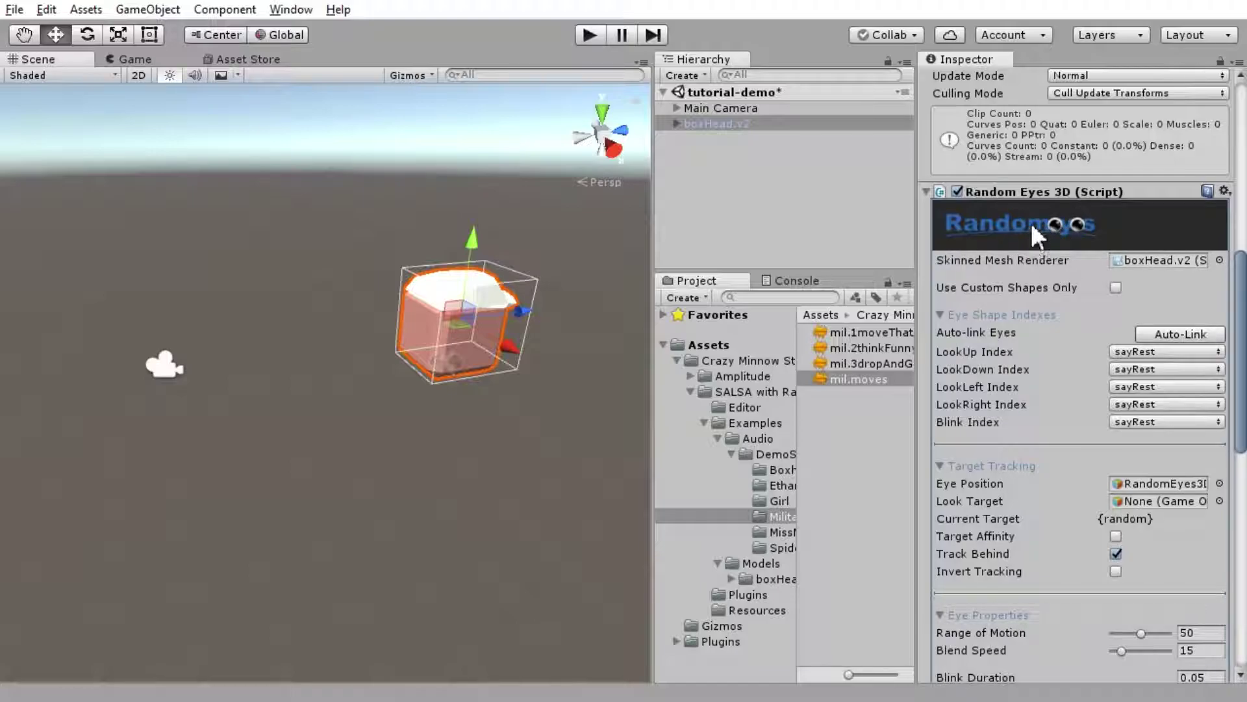
Auto-link the Random Eyes blendshapes and select RandomEyes3D_Eye_Position under boxHead.v2.
click(1181, 333)
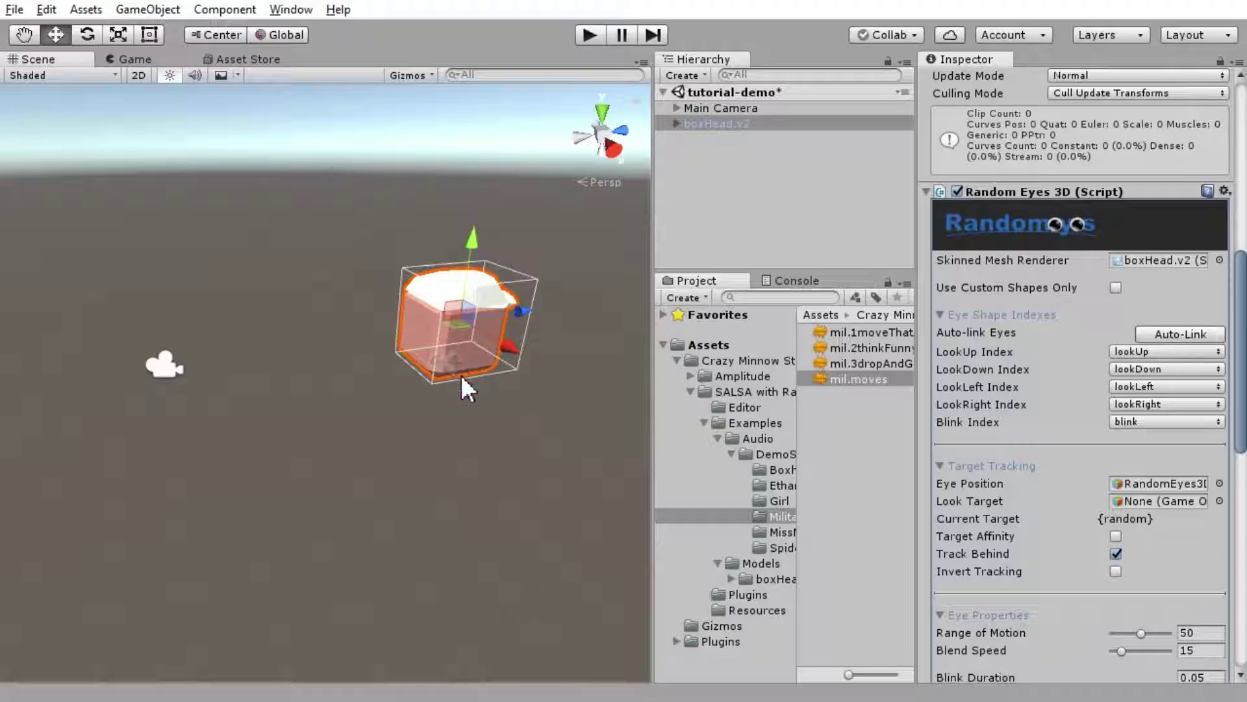
click(676, 123)
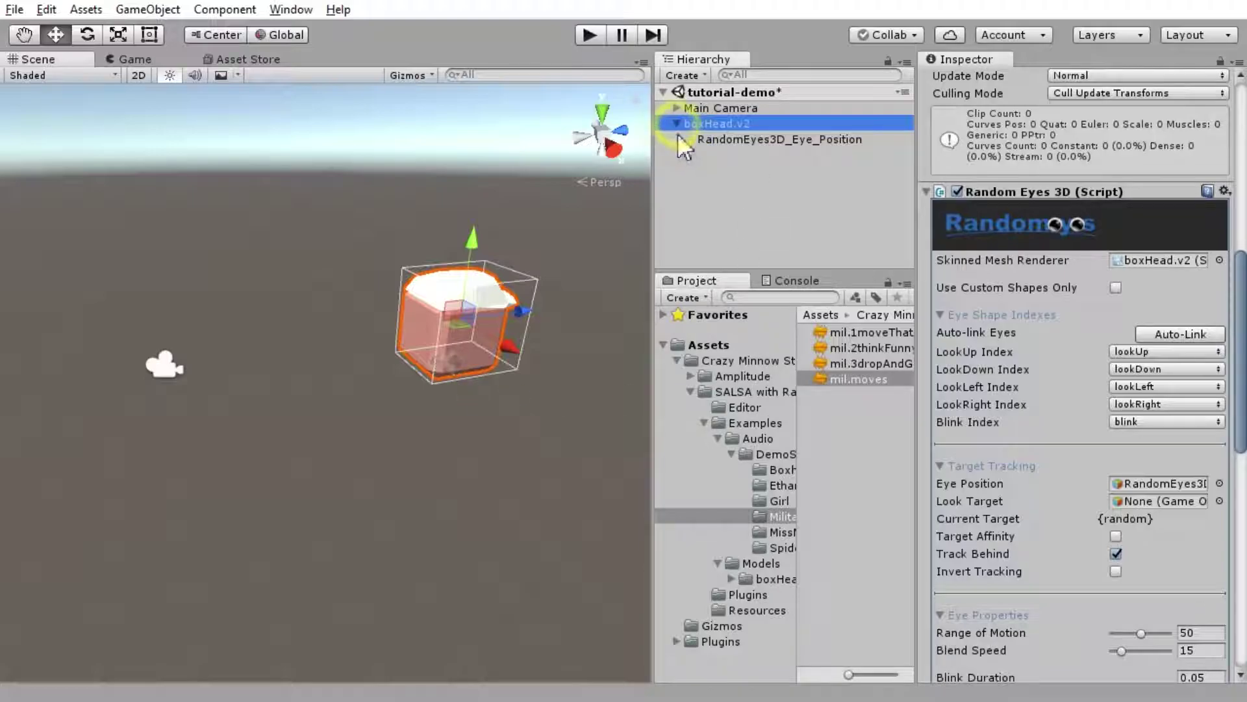
click(724, 139)
Move the eye position marker between the eyes, to Y 1.369 and Z 0.896.
key(f)
click(611, 181)
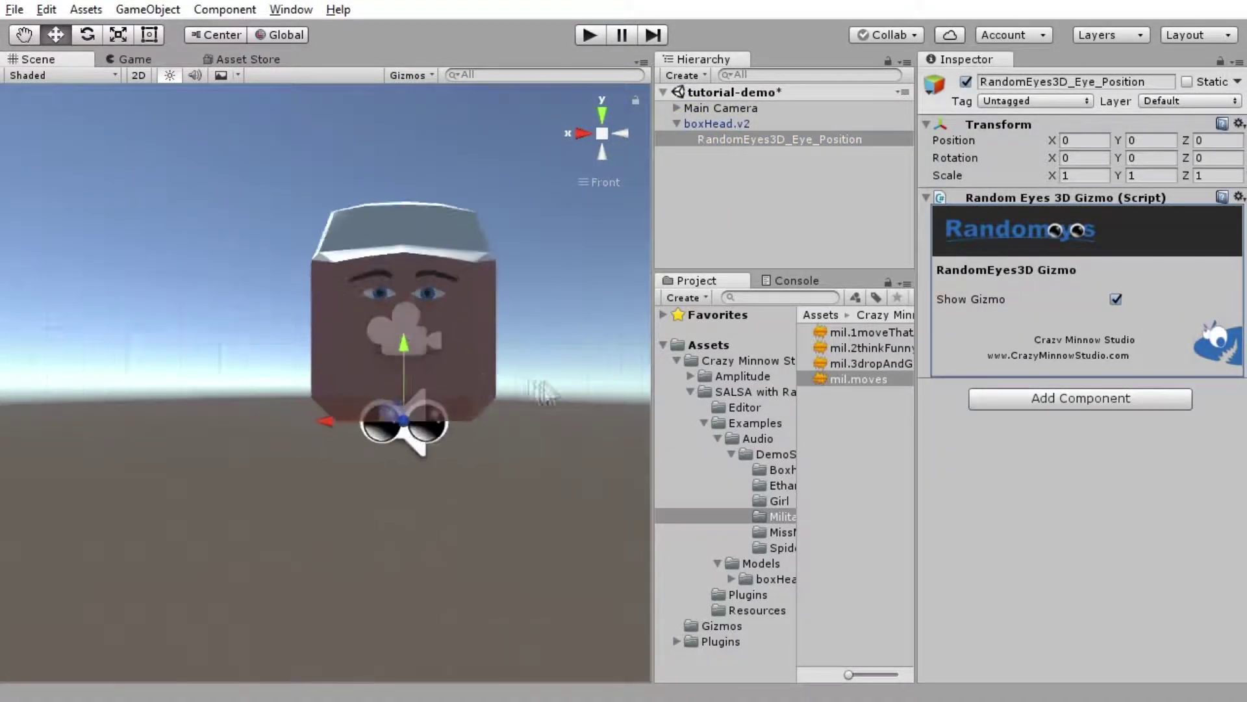
drag(444, 356, 430, 178)
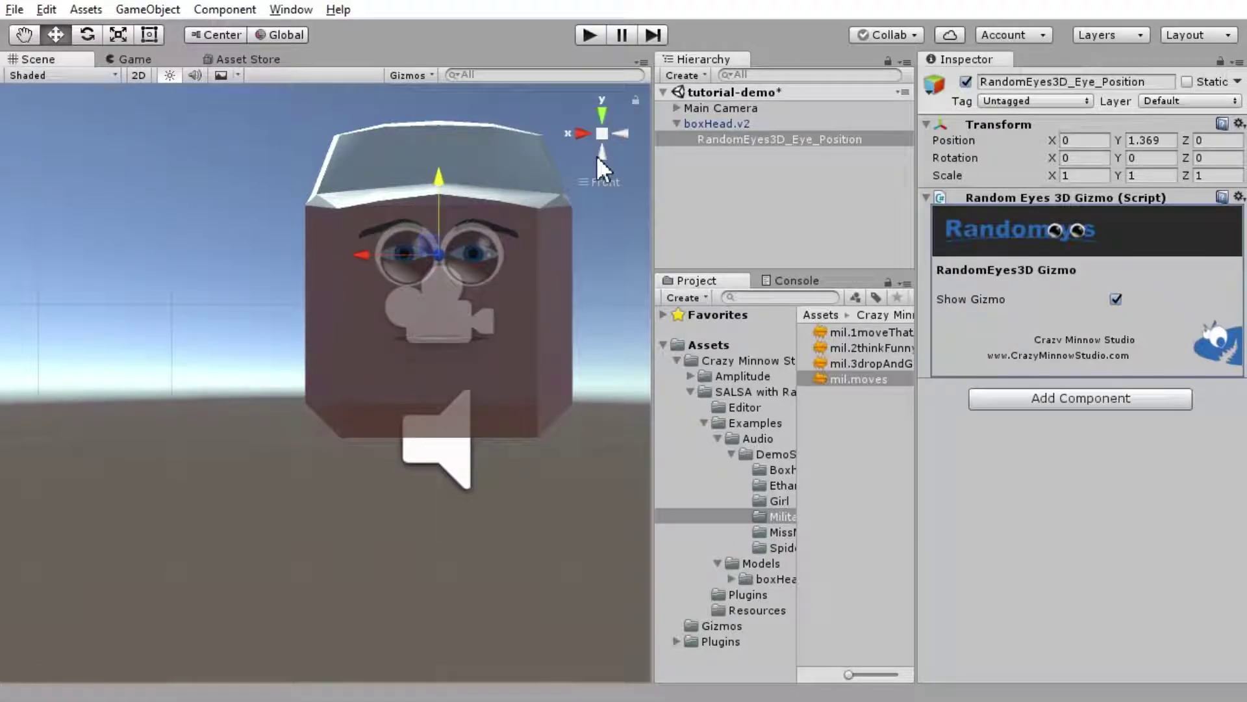
click(579, 133)
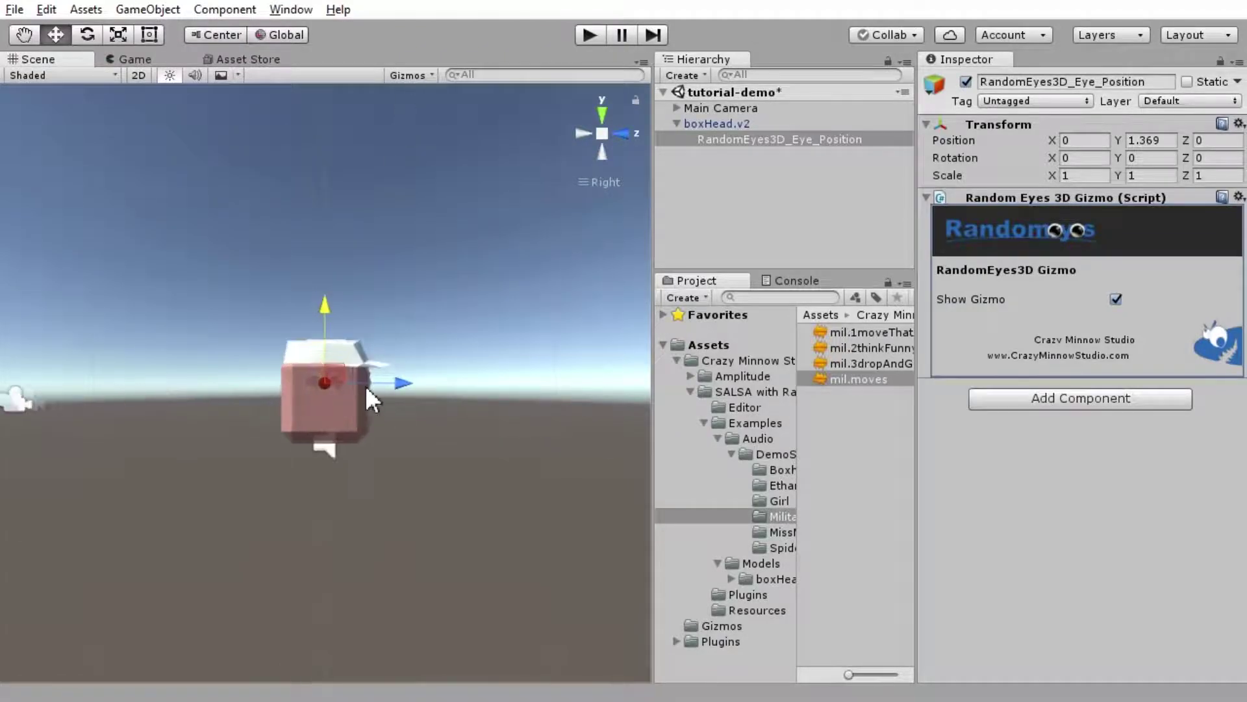
scroll(389, 383, up, 5)
drag(416, 382, 511, 383)
key(f)
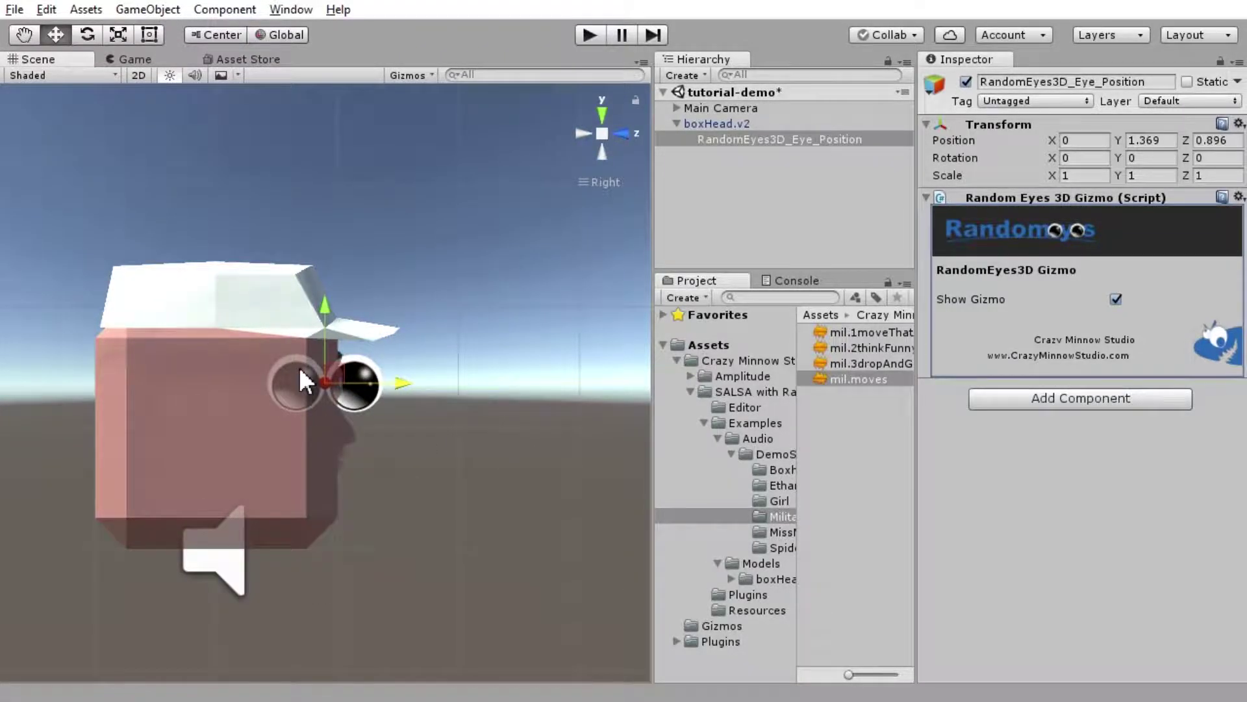
scroll(299, 367, down, 3)
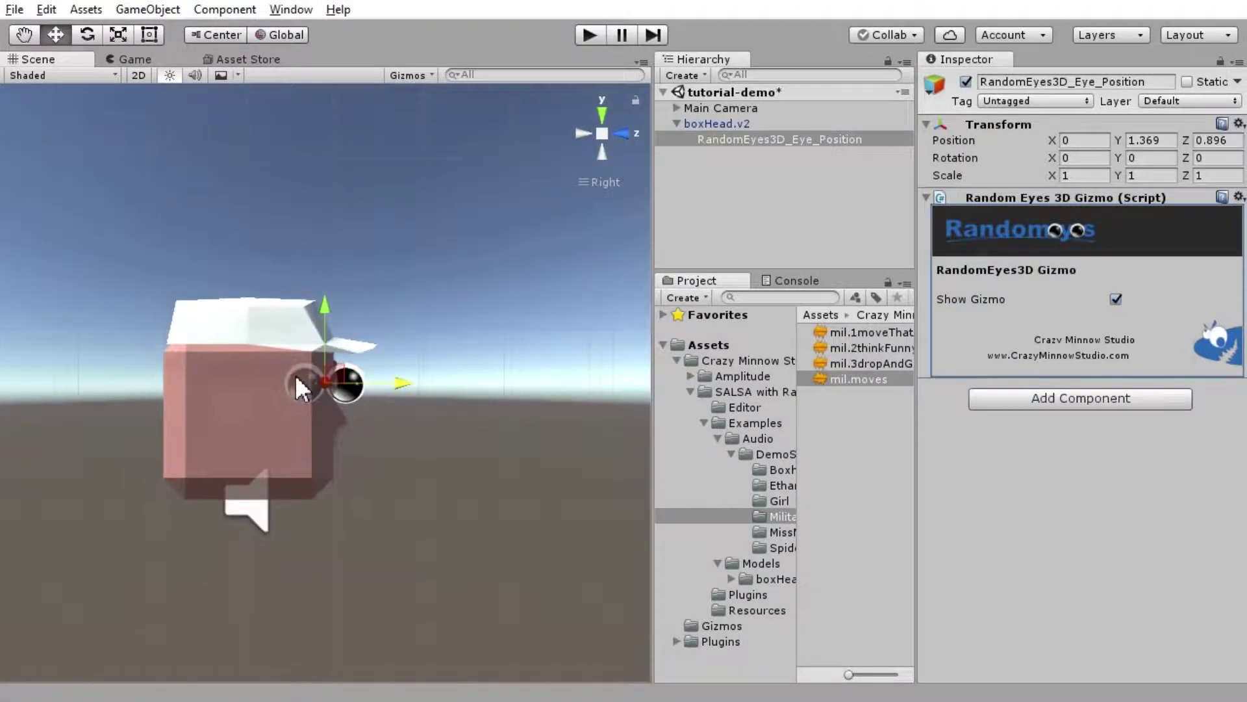
click(1140, 158)
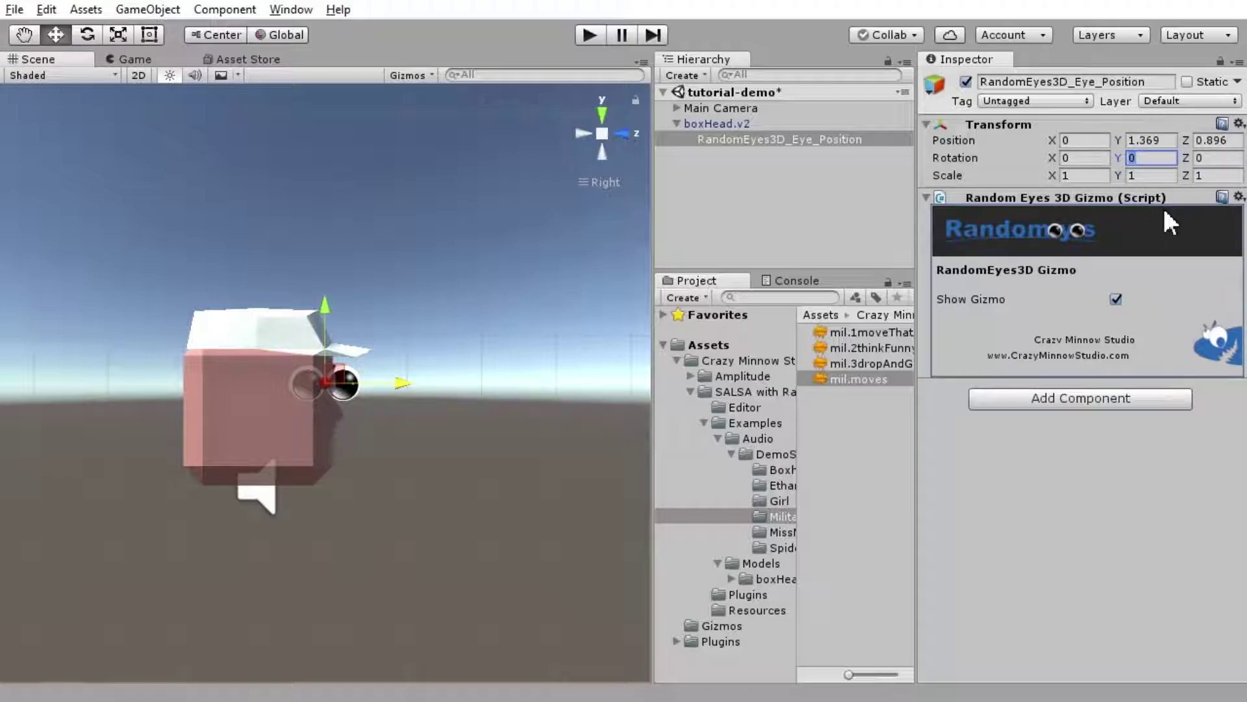
Turn boxHead.v2 around with Rotation Y 180 and check it through the camera.
click(676, 123)
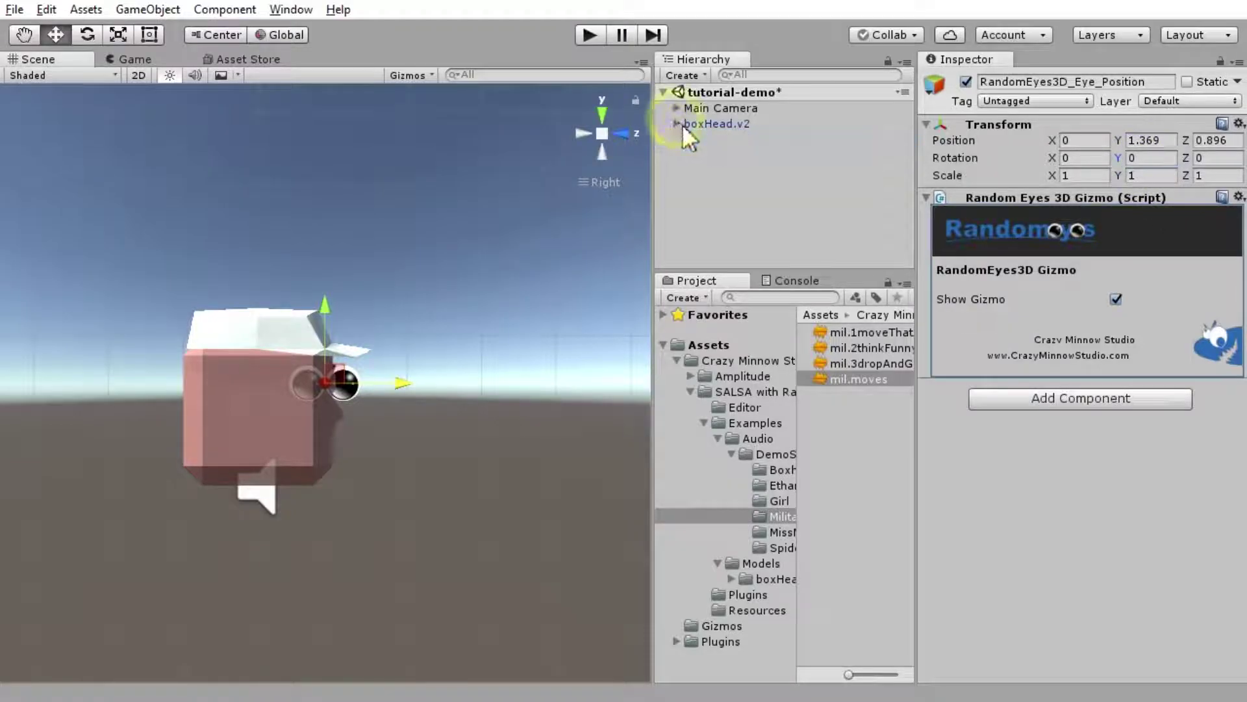
click(682, 123)
click(1144, 177)
text(180)
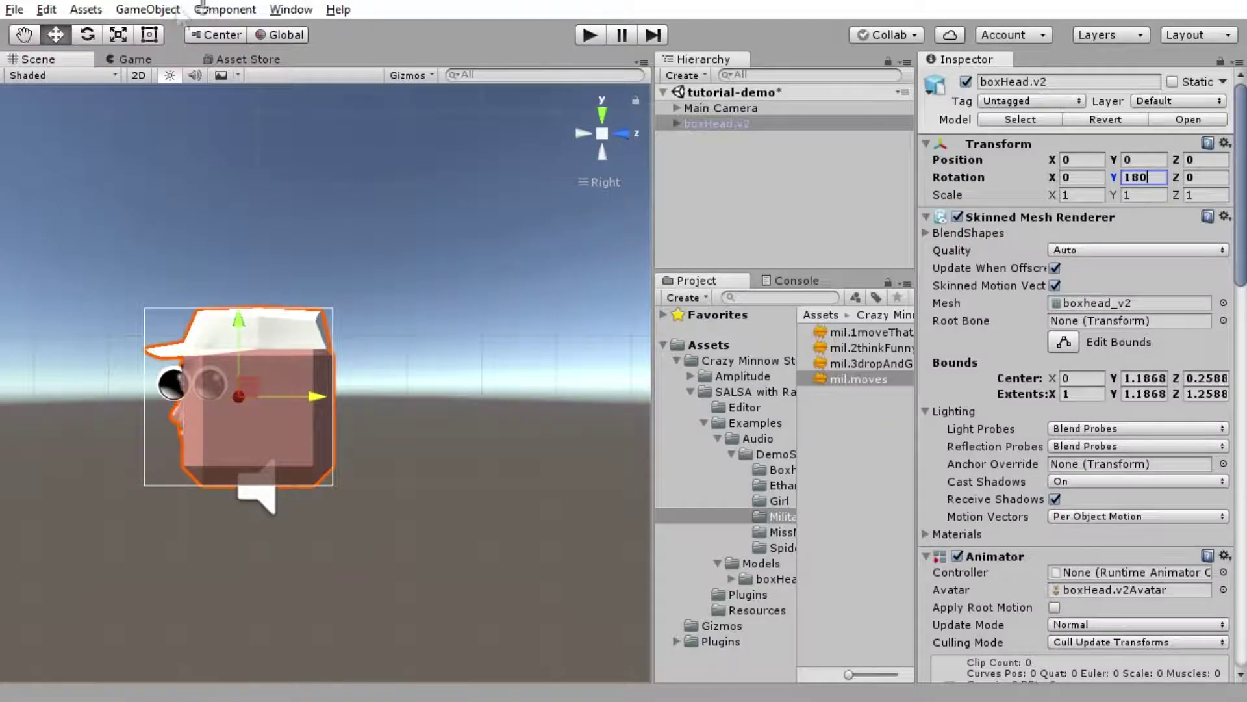
click(130, 60)
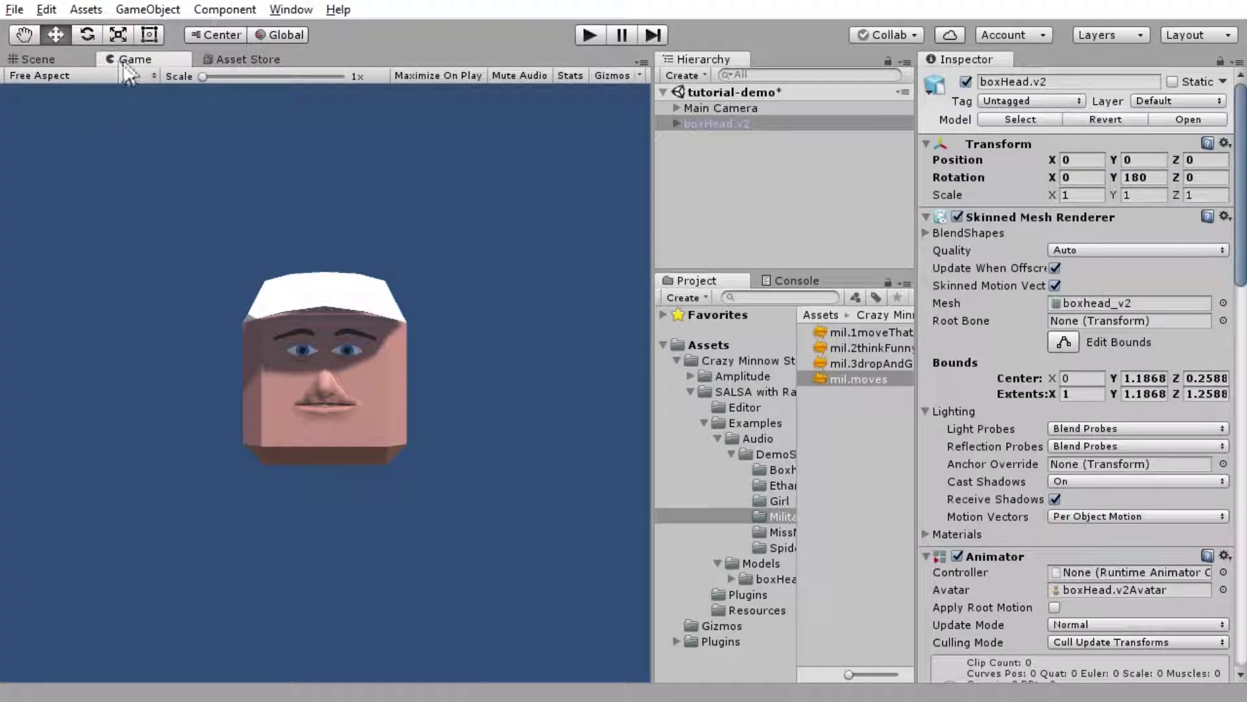
click(39, 60)
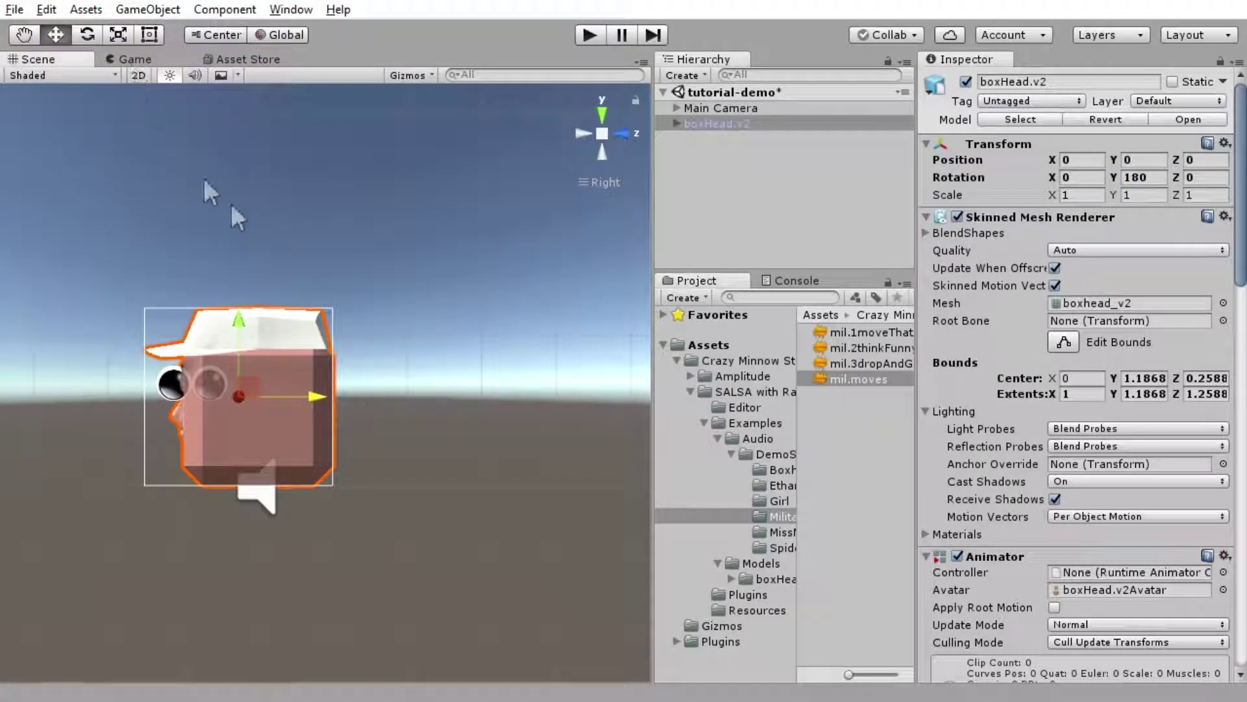
Move Main Camera closer to the head and dock the Game view below the scene.
click(721, 108)
key(f)
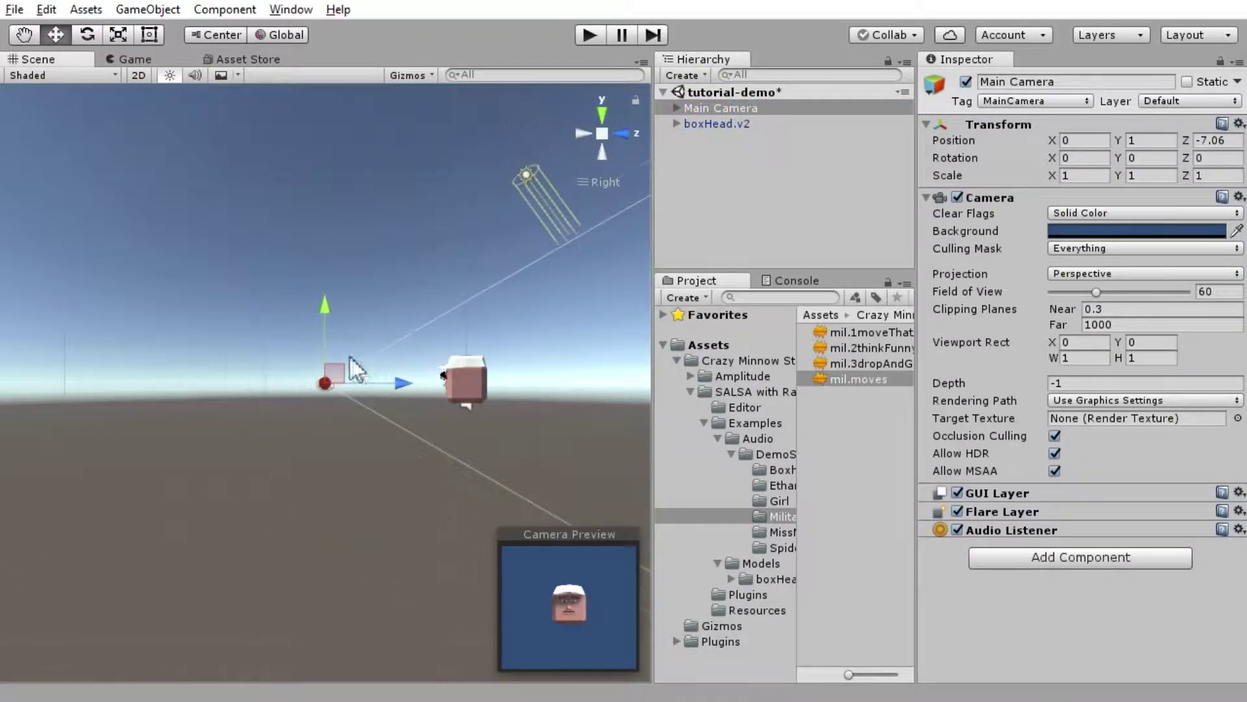
drag(354, 368, 412, 369)
click(463, 380)
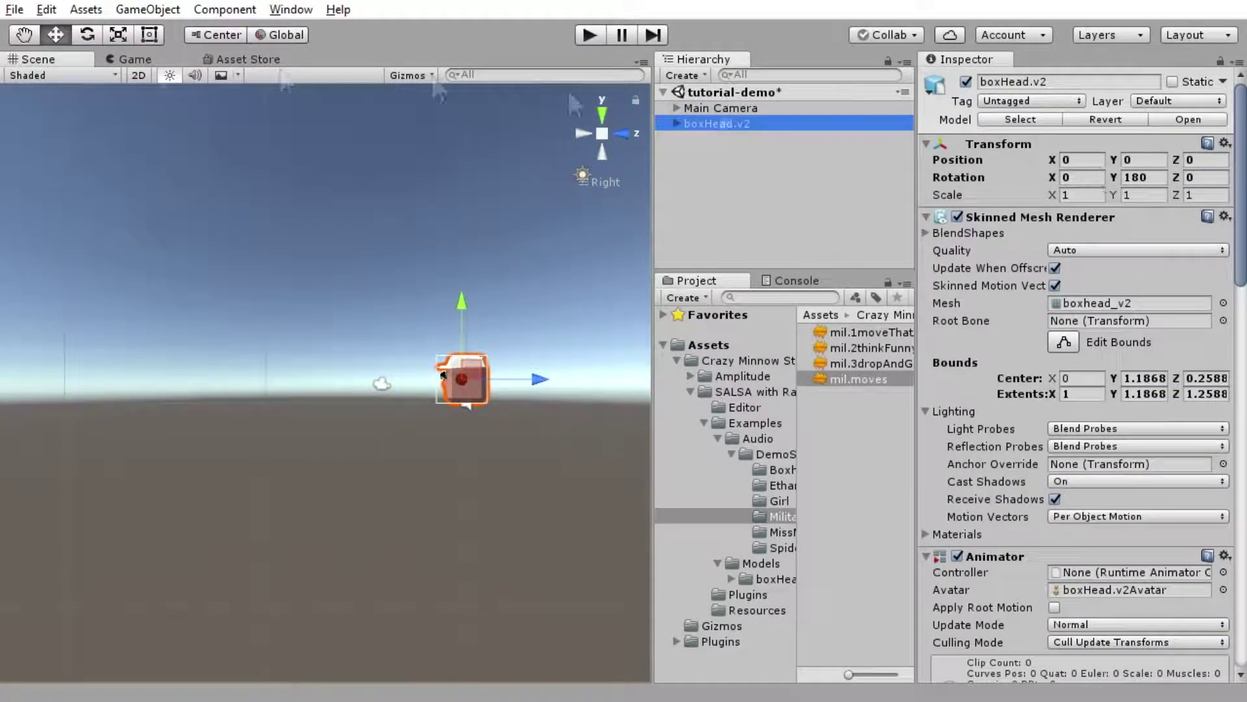
drag(130, 59, 247, 513)
Tilt the head to X 5.03, Y 157.93 and shift it to X -0.4, filling the Game view.
drag(1052, 177, 458, 228)
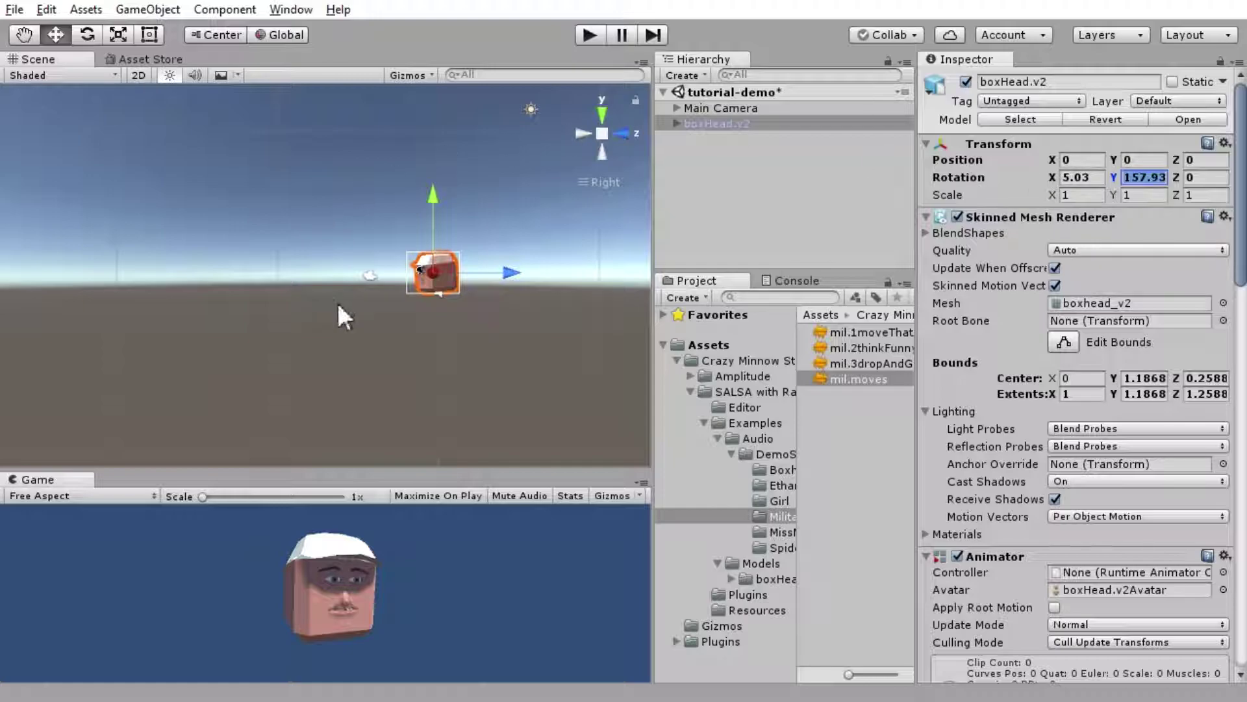
click(697, 107)
drag(19, 479, 163, 62)
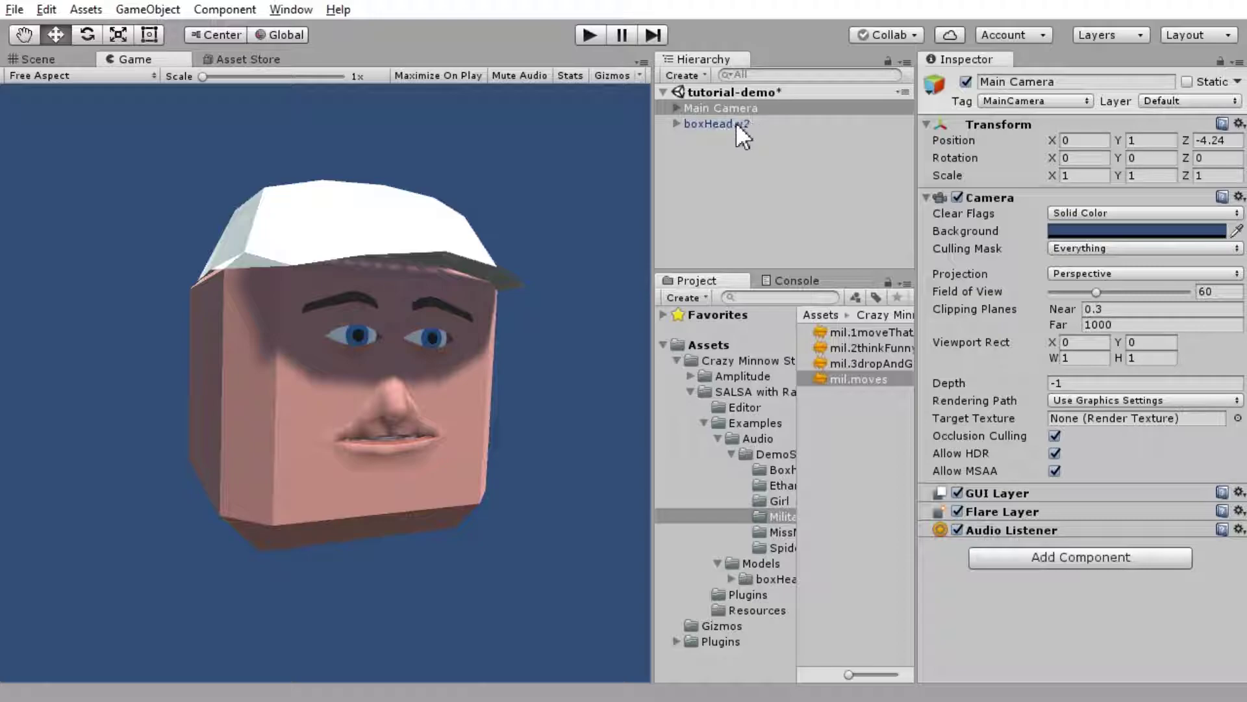
click(741, 124)
drag(1051, 159, 588, 364)
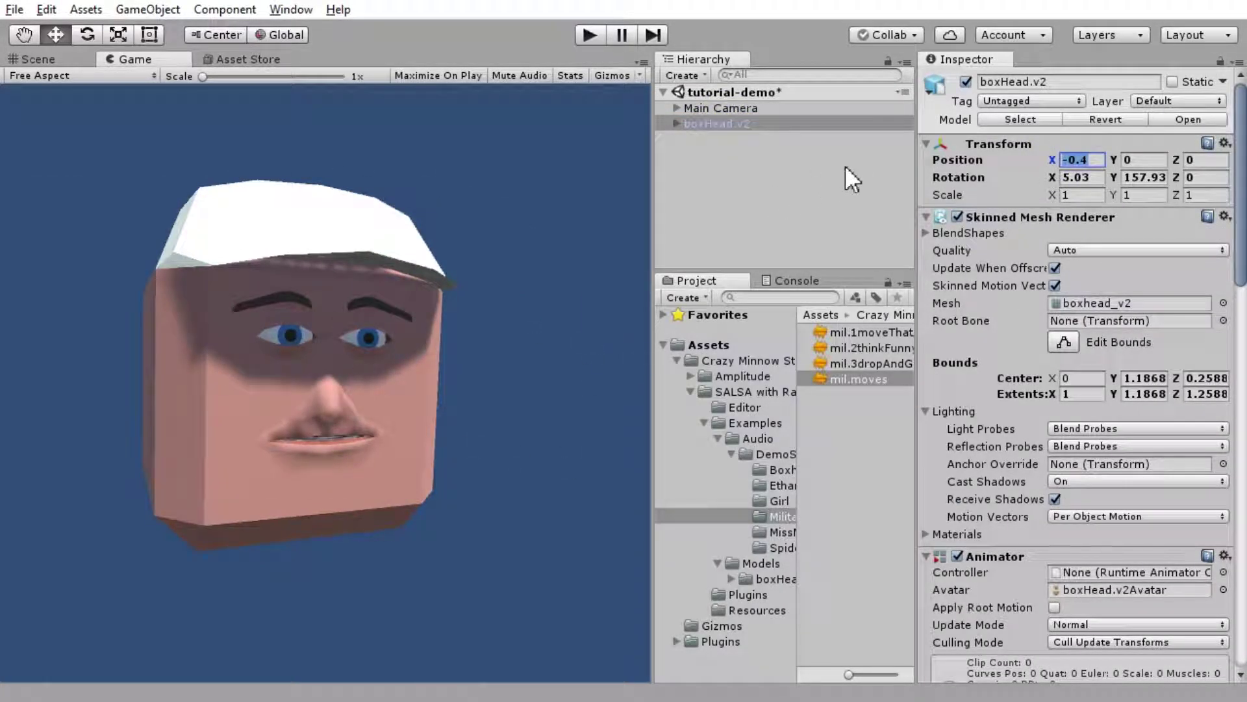
Collapse the Transform, Skinned Mesh Renderer and Animator components in the Inspector.
click(926, 217)
click(926, 143)
click(927, 181)
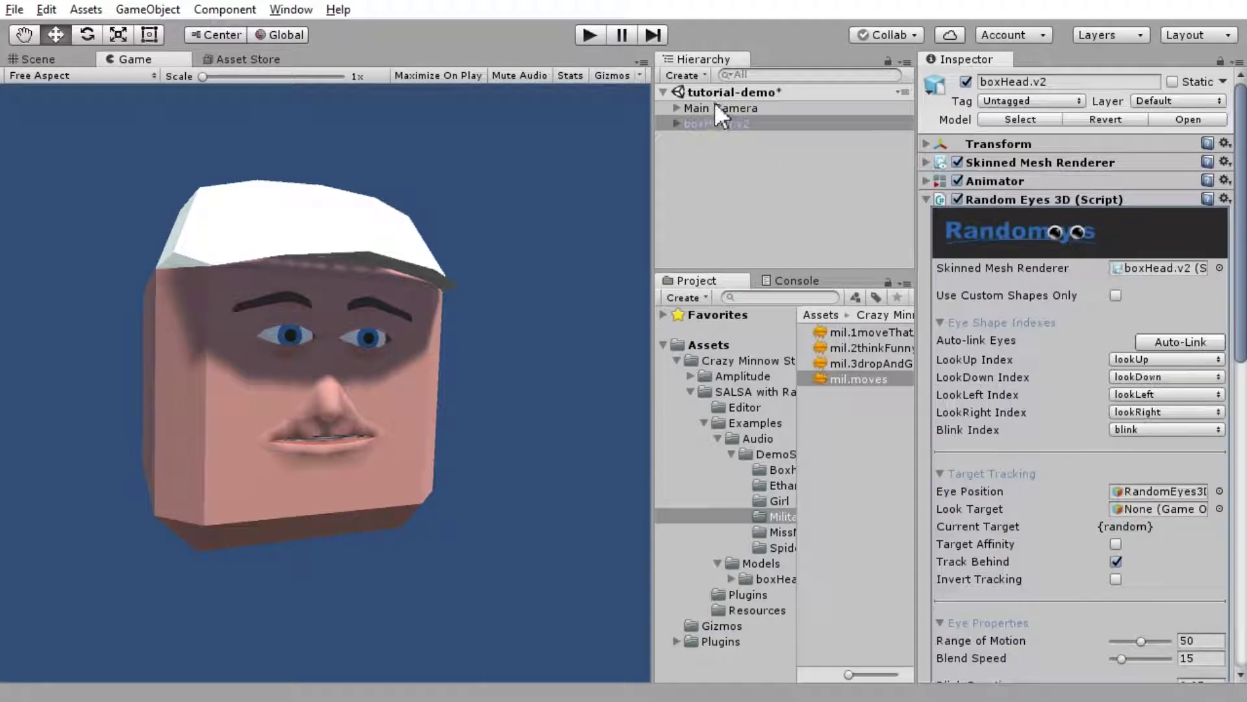
Aim Random Eyes at Main Camera with Target Affinity at 0.85, then run a quick play test.
drag(714, 106, 1145, 509)
click(1116, 544)
drag(1142, 562, 1156, 561)
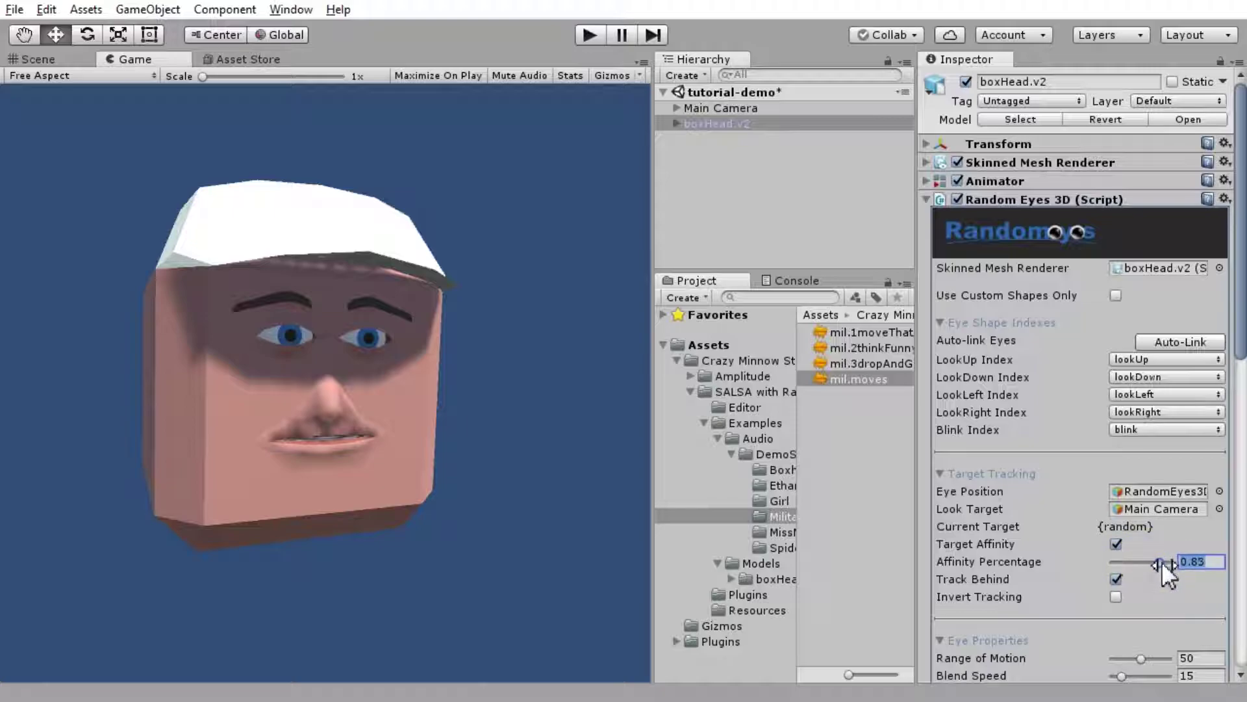
drag(1163, 561, 1160, 561)
click(586, 35)
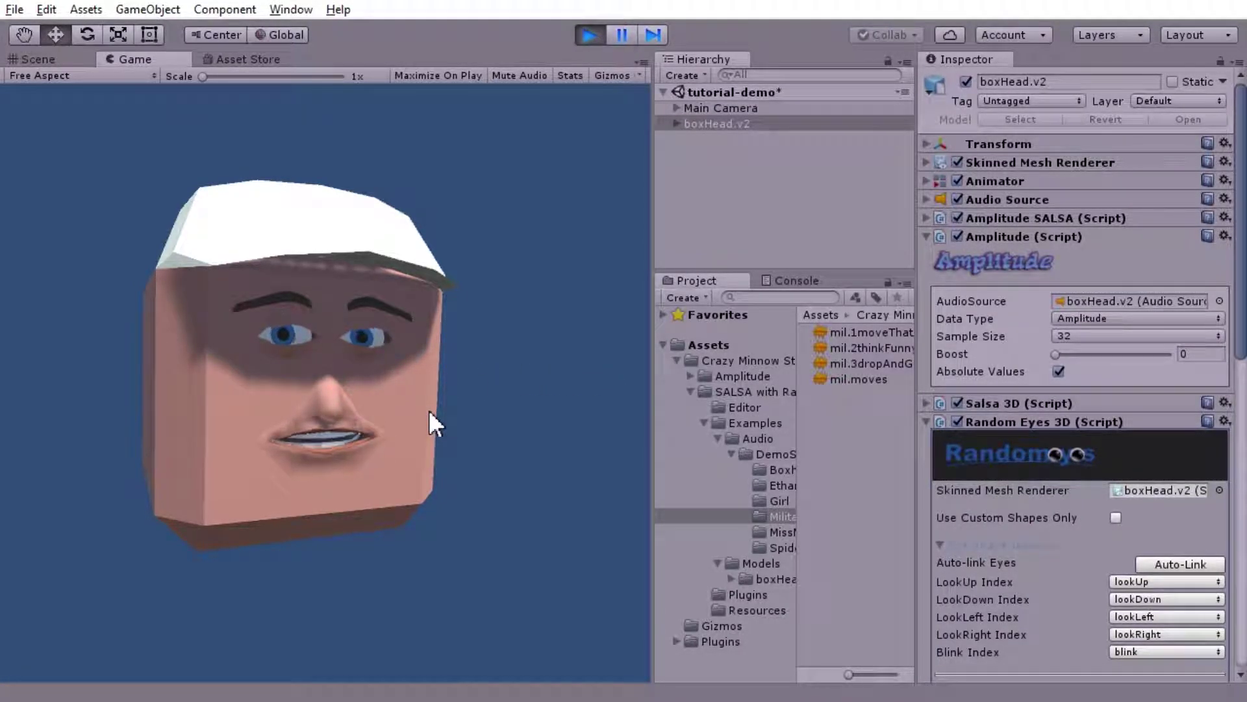
click(589, 34)
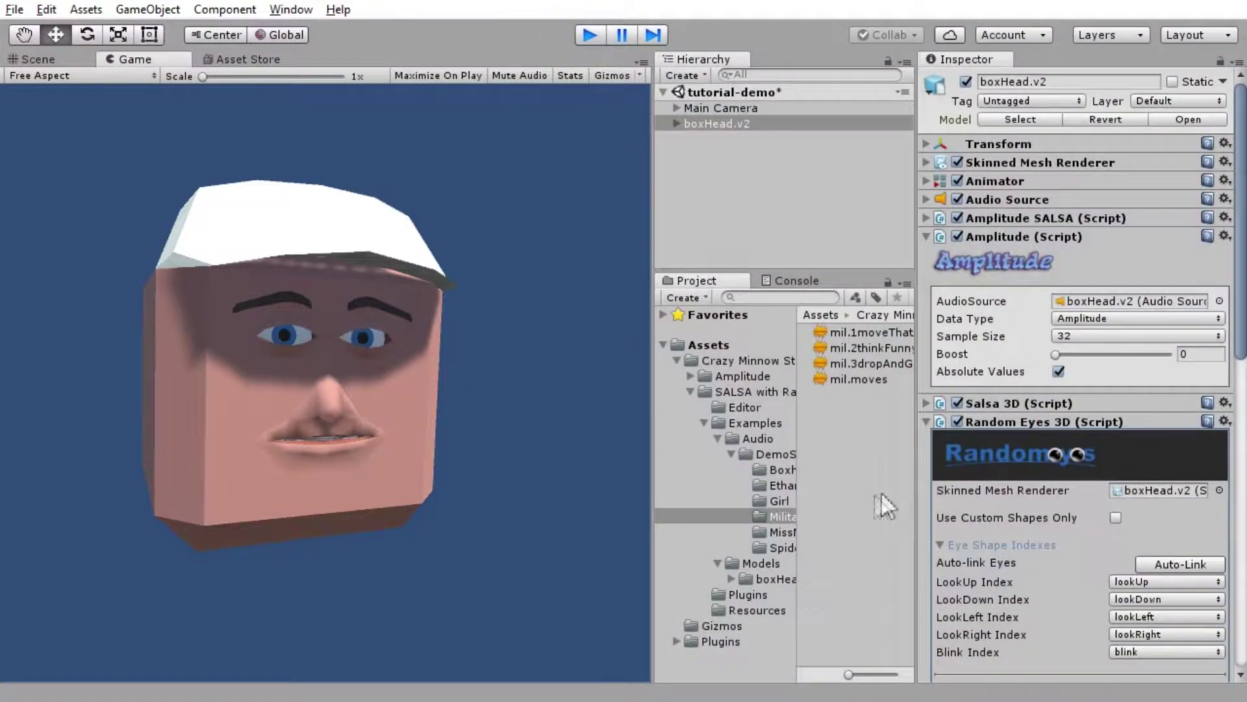
Clear the Salsa 3D Audio Source reference to None, leaving both audio fields empty.
click(925, 421)
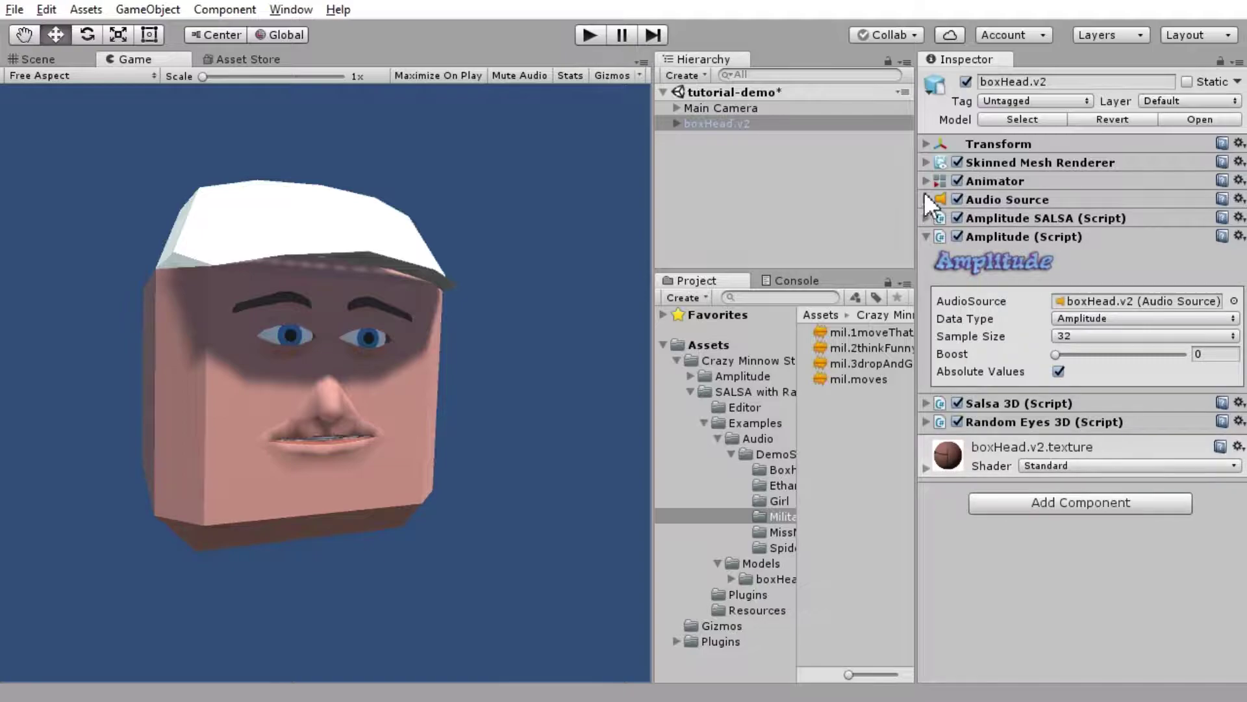
click(926, 403)
scroll(1118, 430, down, 3)
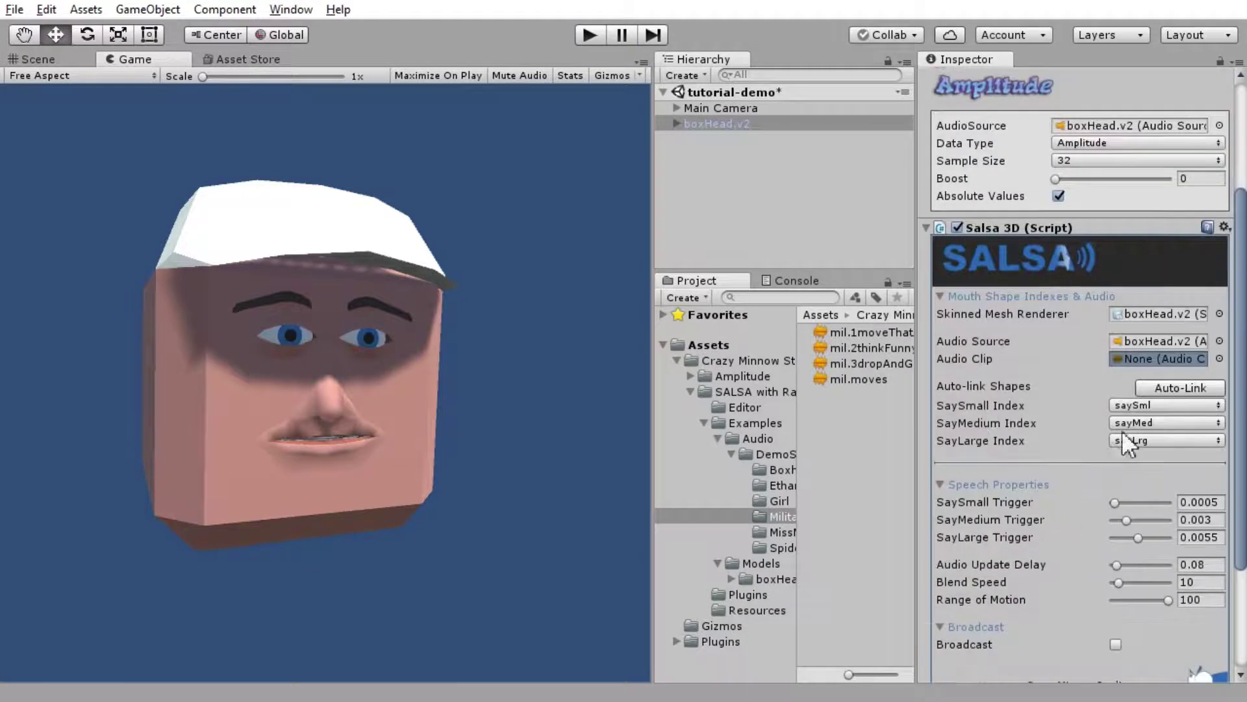
click(1152, 340)
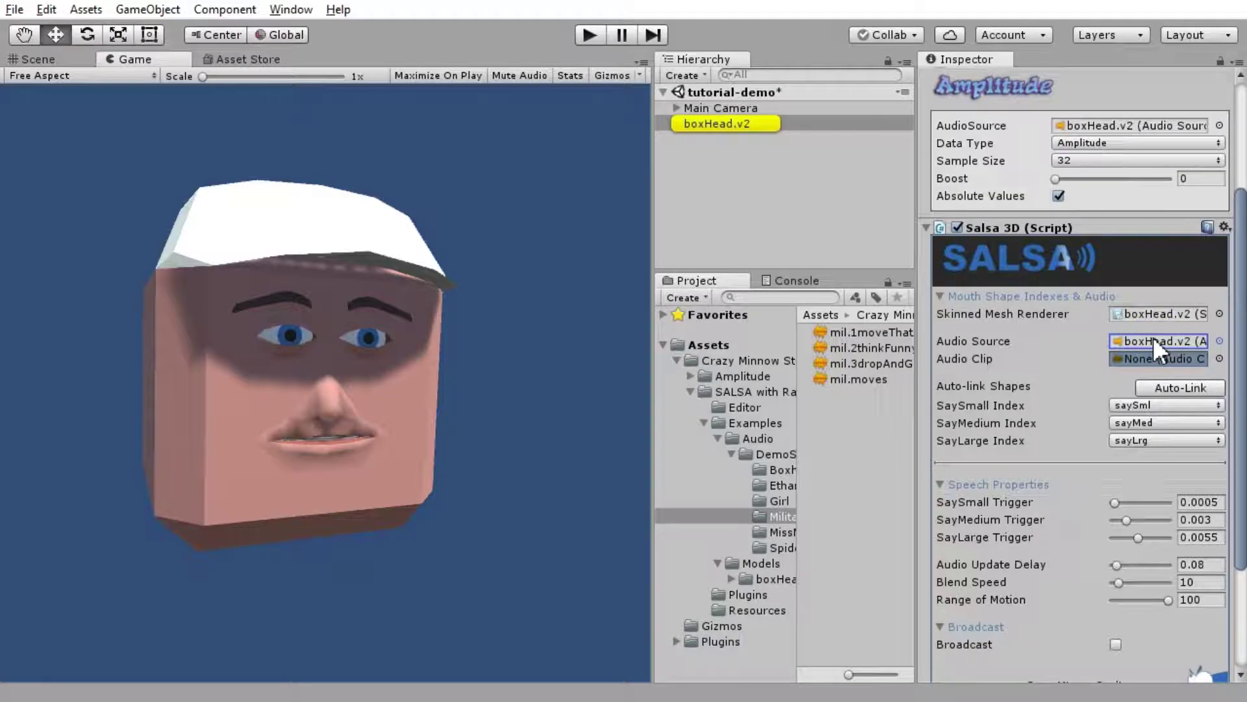
key(Delete)
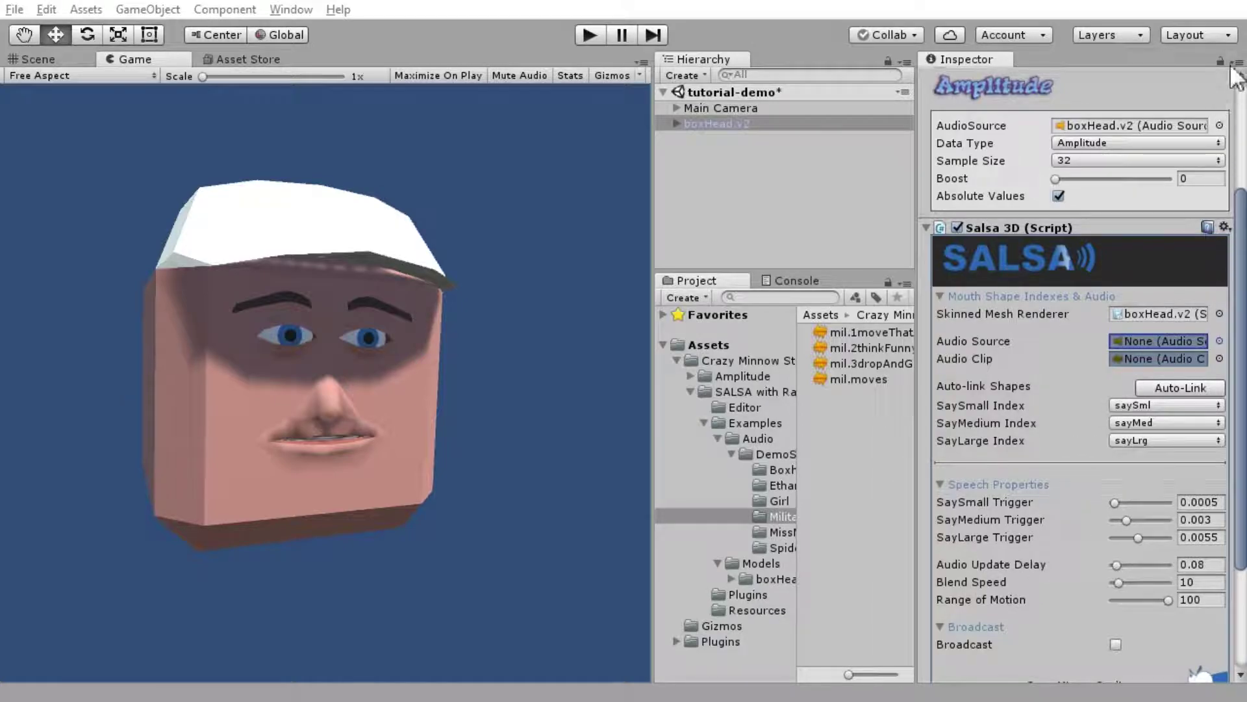
Check boxHead.v2's components in debug Inspector mode, then return to normal mode and fold Salsa 3D.
click(1242, 98)
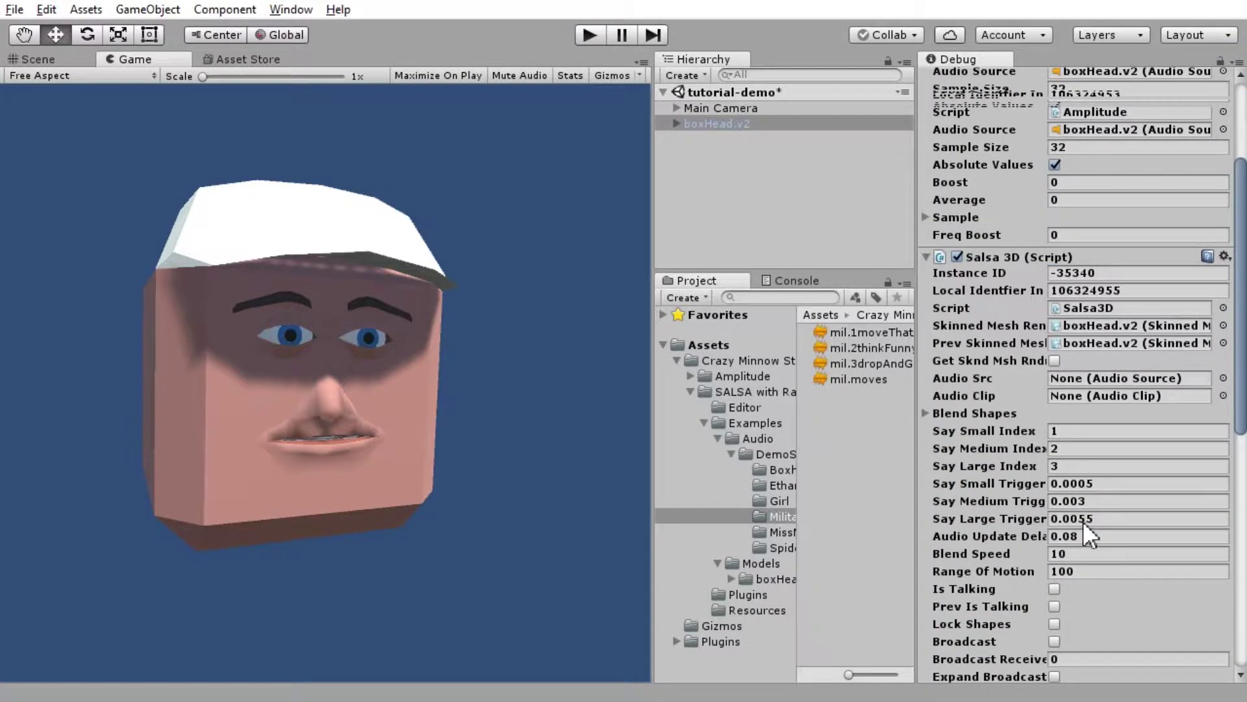
scroll(1083, 520, down, 5)
scroll(1084, 520, down, 3)
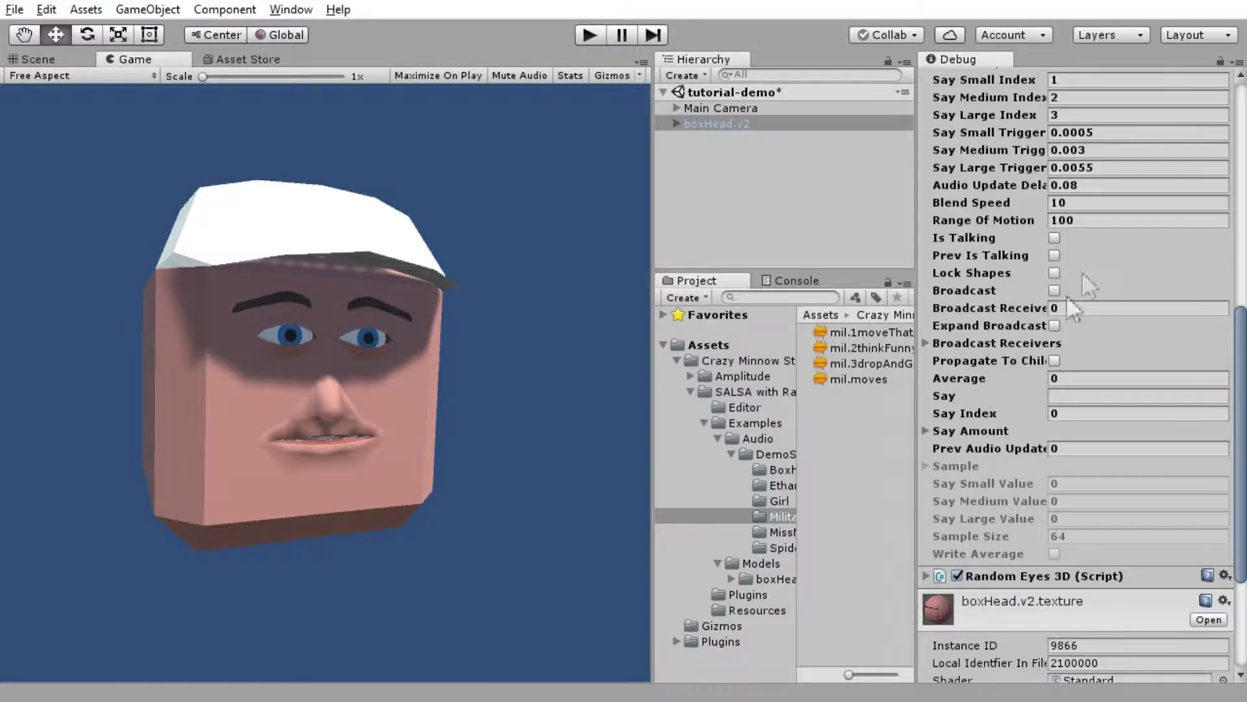
click(1236, 62)
click(1209, 73)
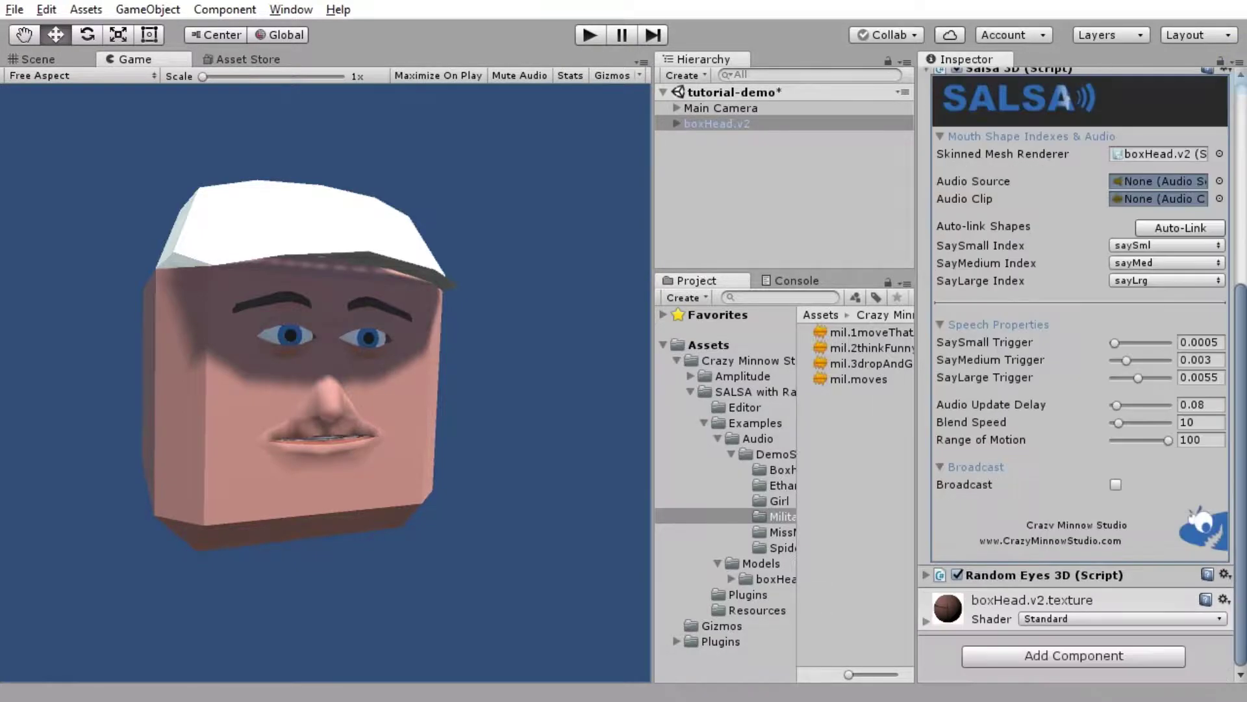
scroll(1069, 356, up, 5)
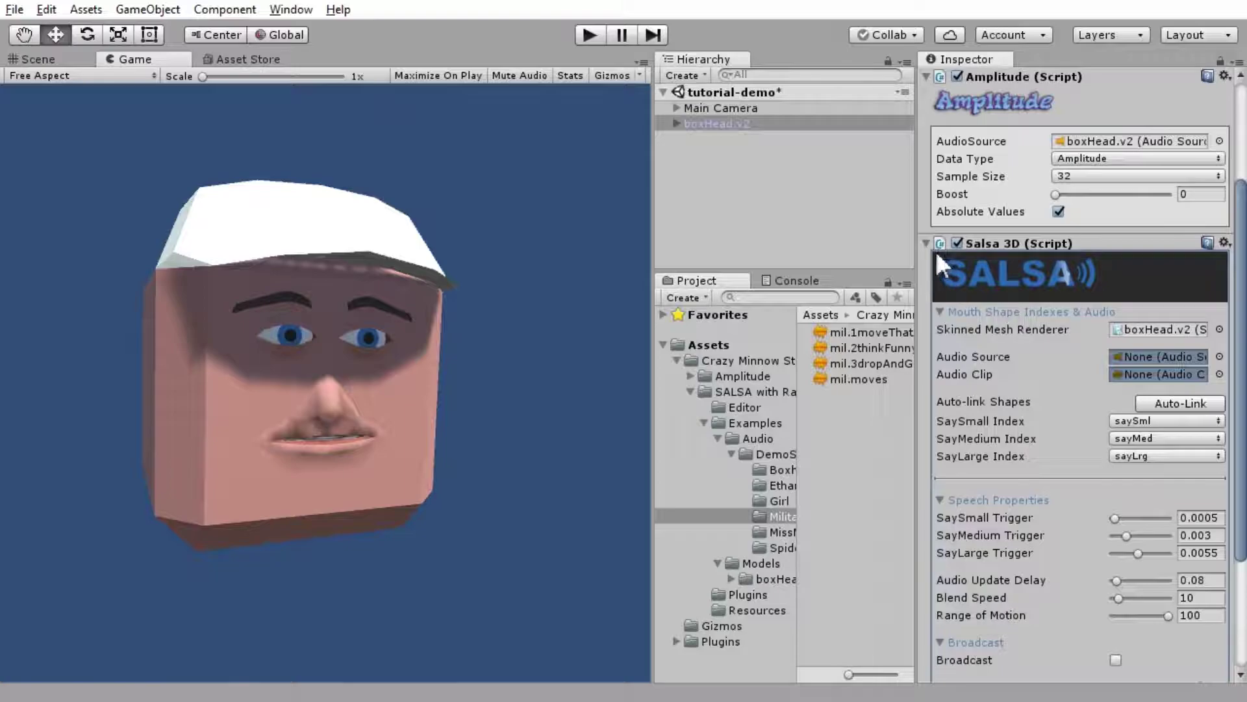
click(925, 242)
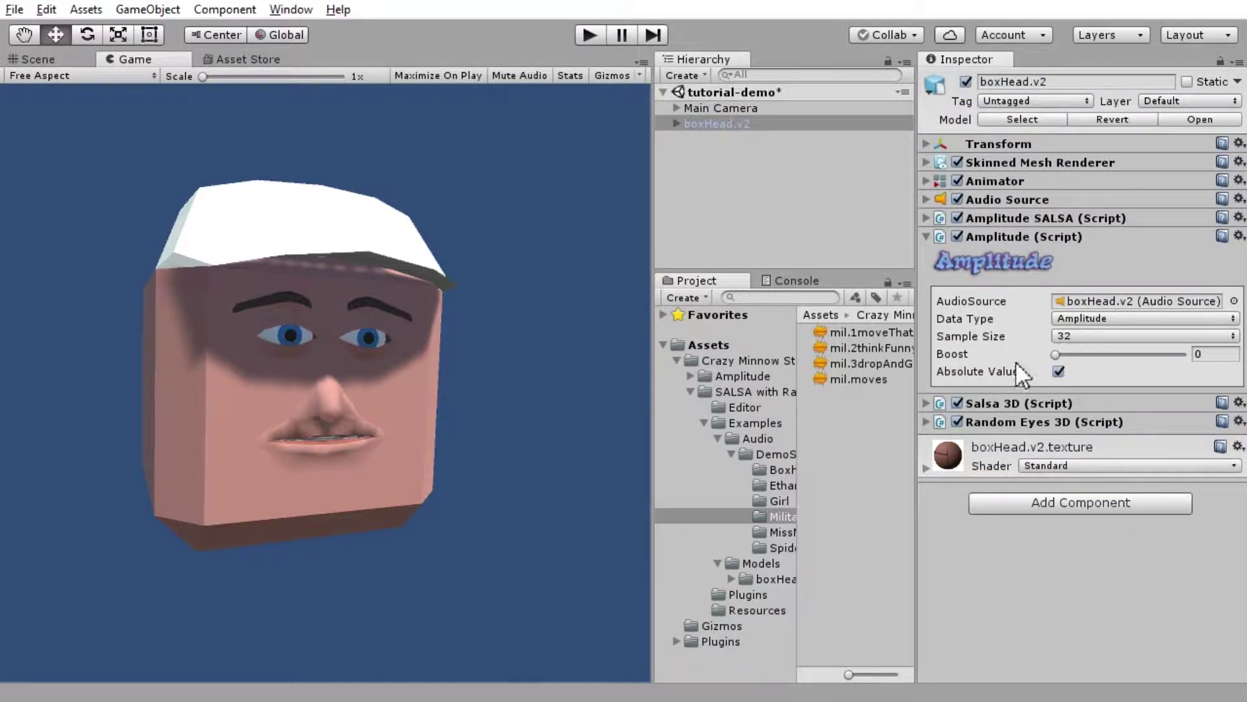
Play-test the lip sync while varying Amplitude Boost, end with Boost at 0.5, and fold Amplitude.
click(590, 34)
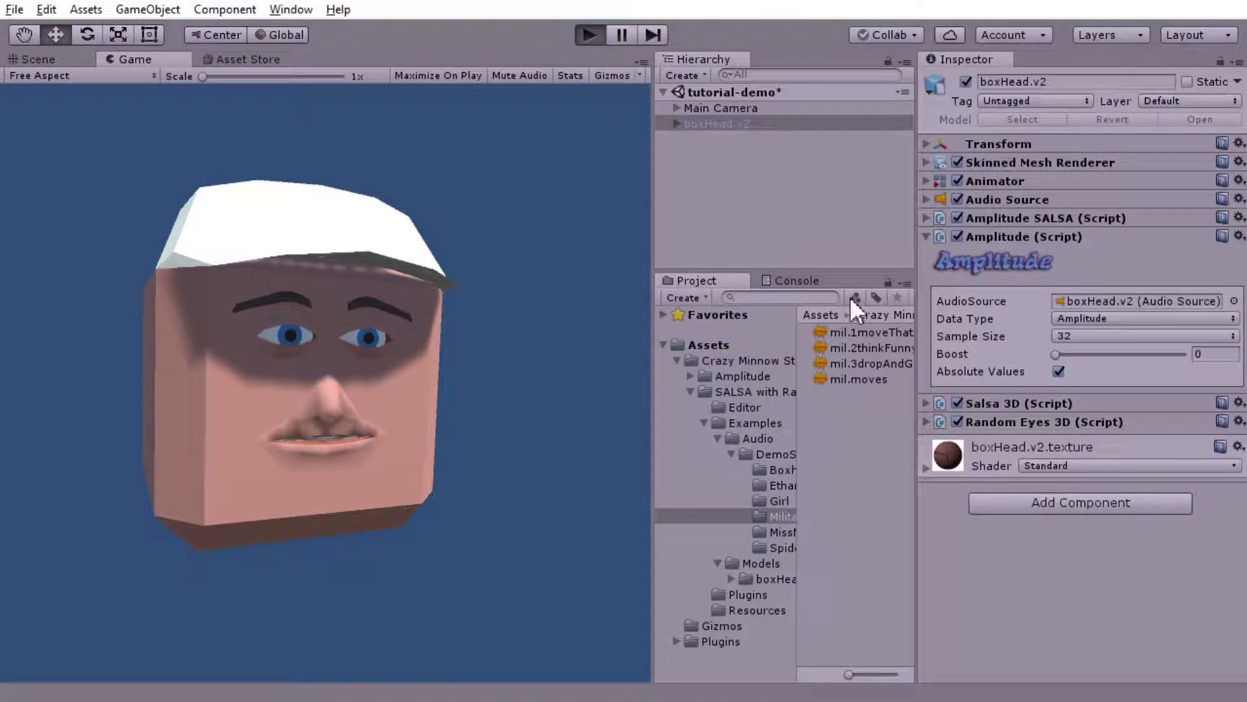
drag(1056, 352, 1147, 357)
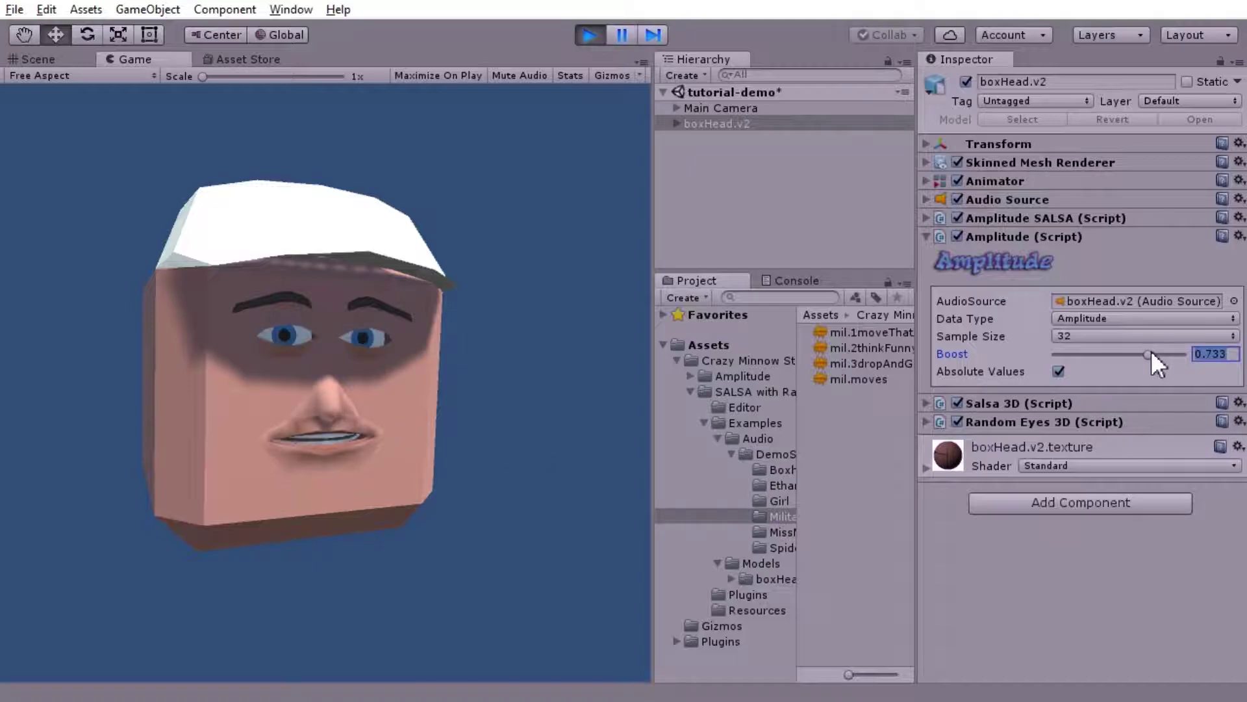
drag(1151, 354, 1132, 354)
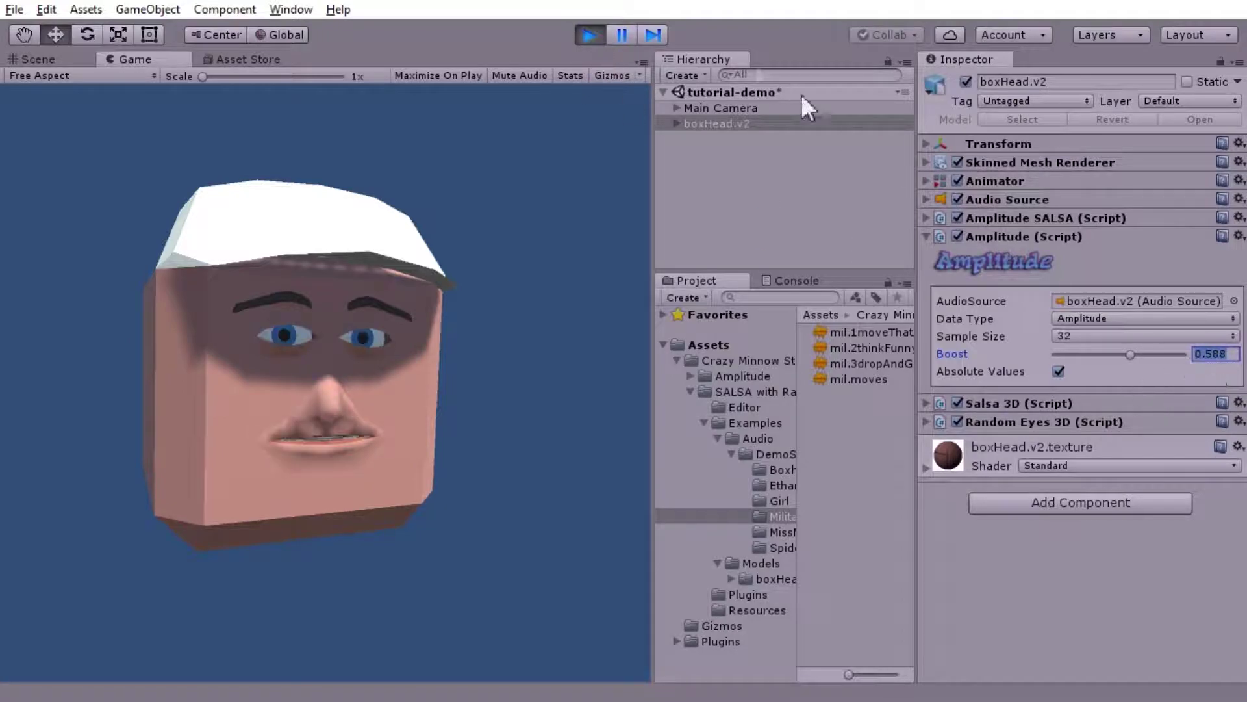
click(588, 34)
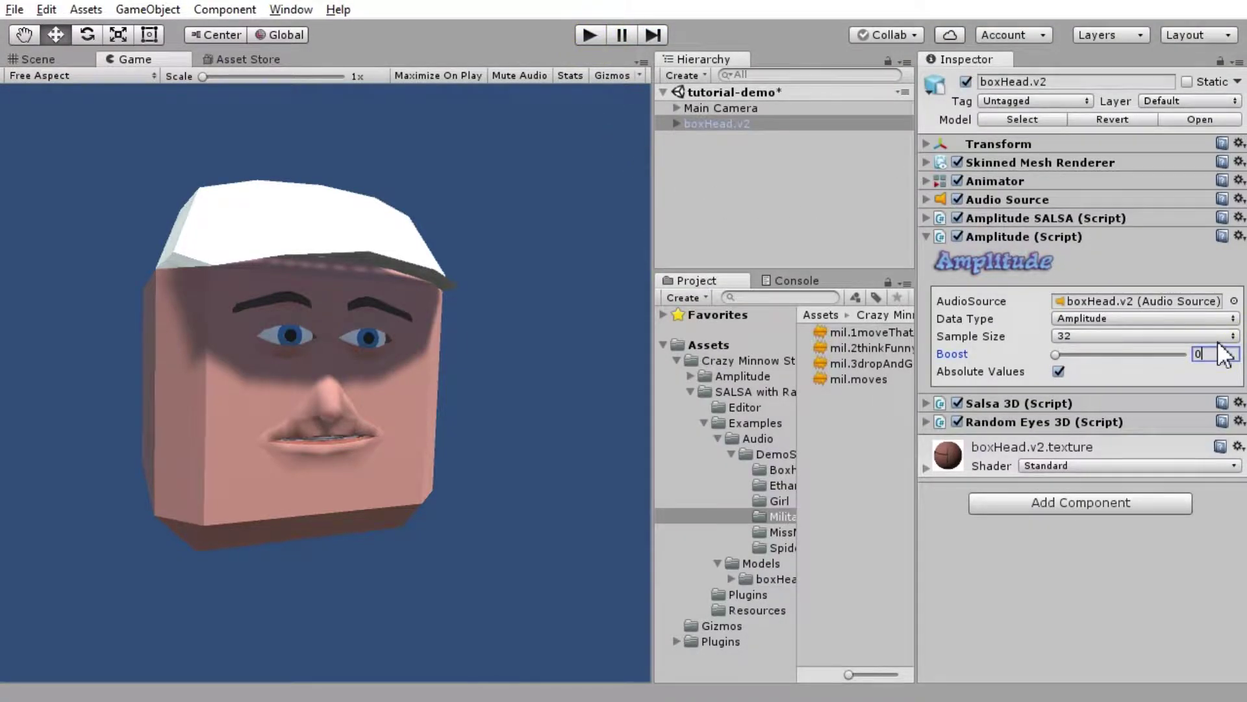
click(929, 237)
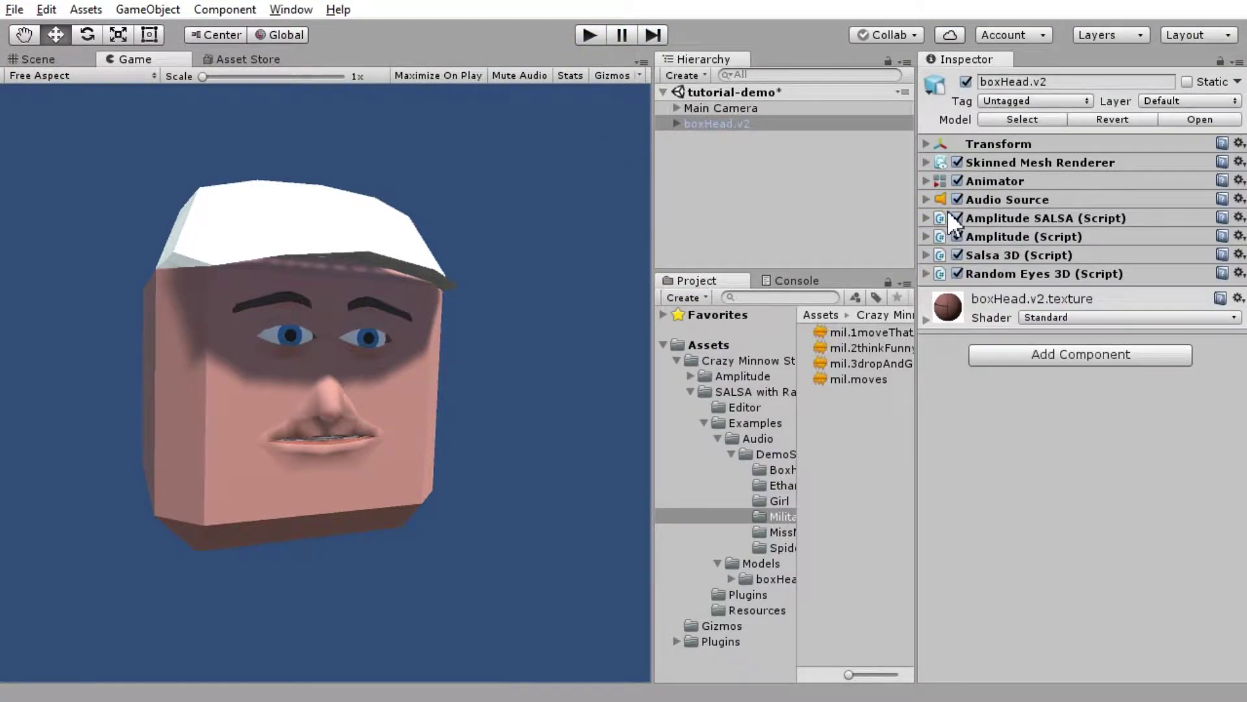
Run another lip-sync play test with Salsa 3D's Audio Source at None, then fold Salsa 3D.
click(925, 256)
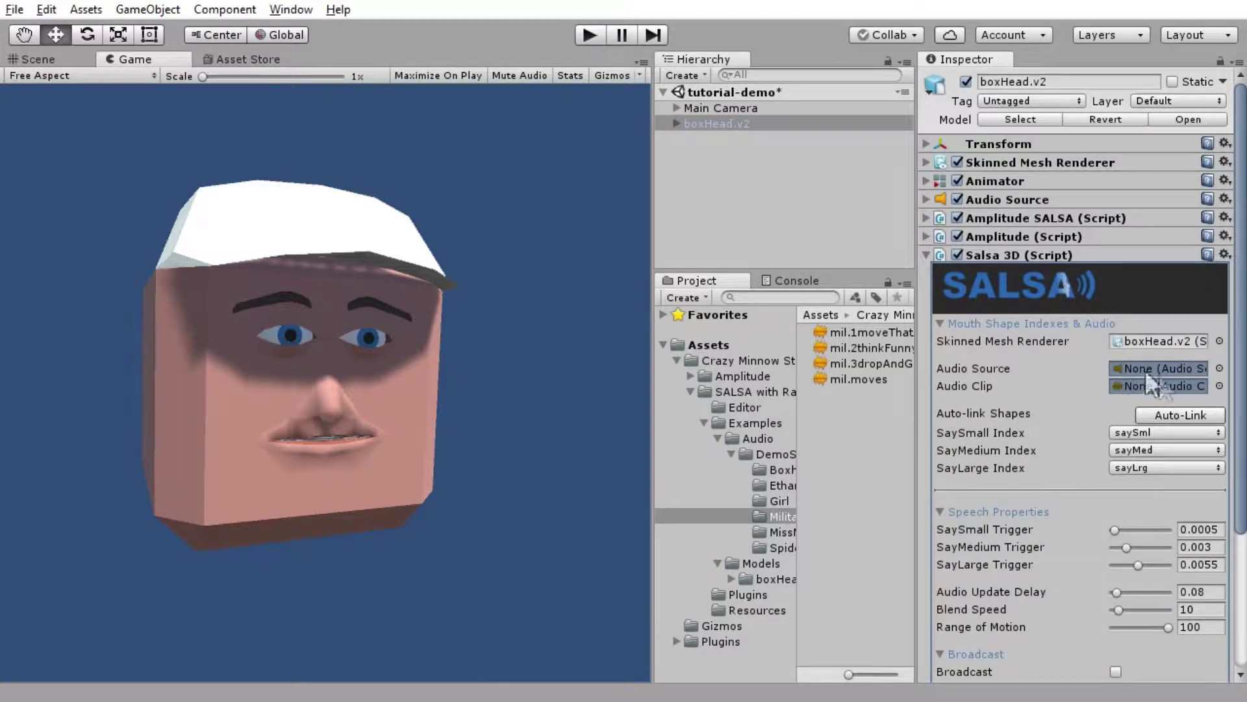
click(601, 38)
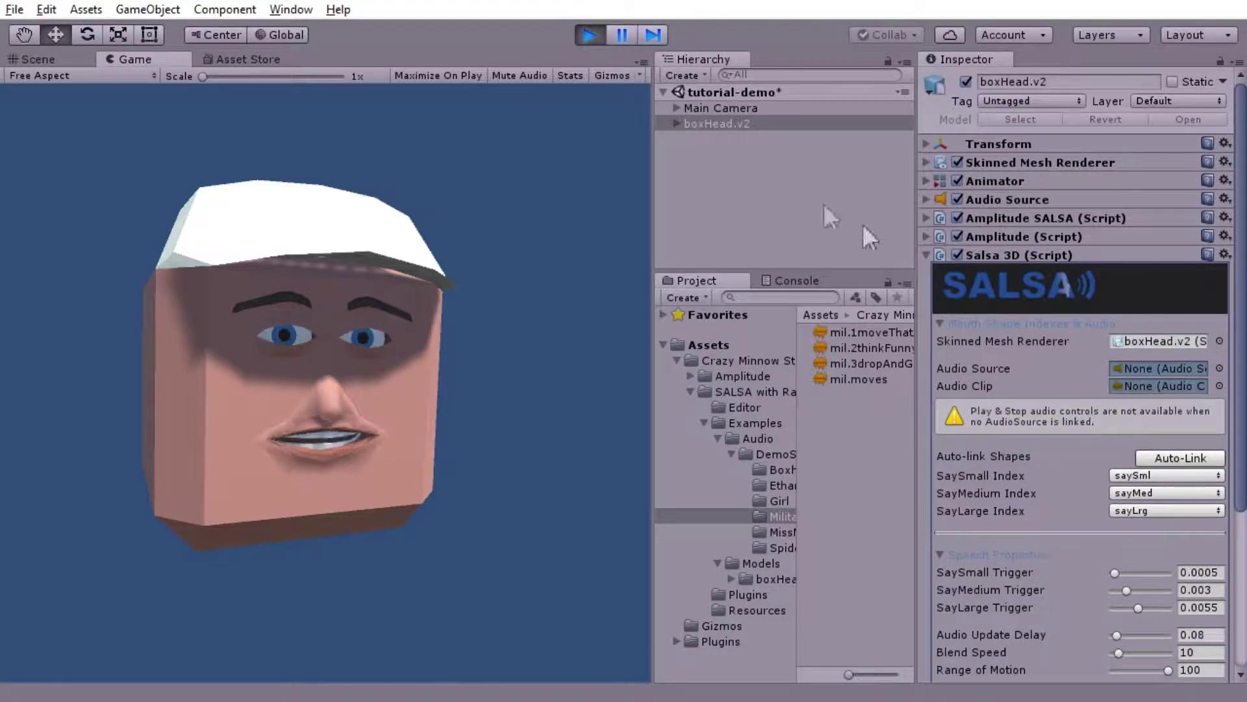
click(588, 35)
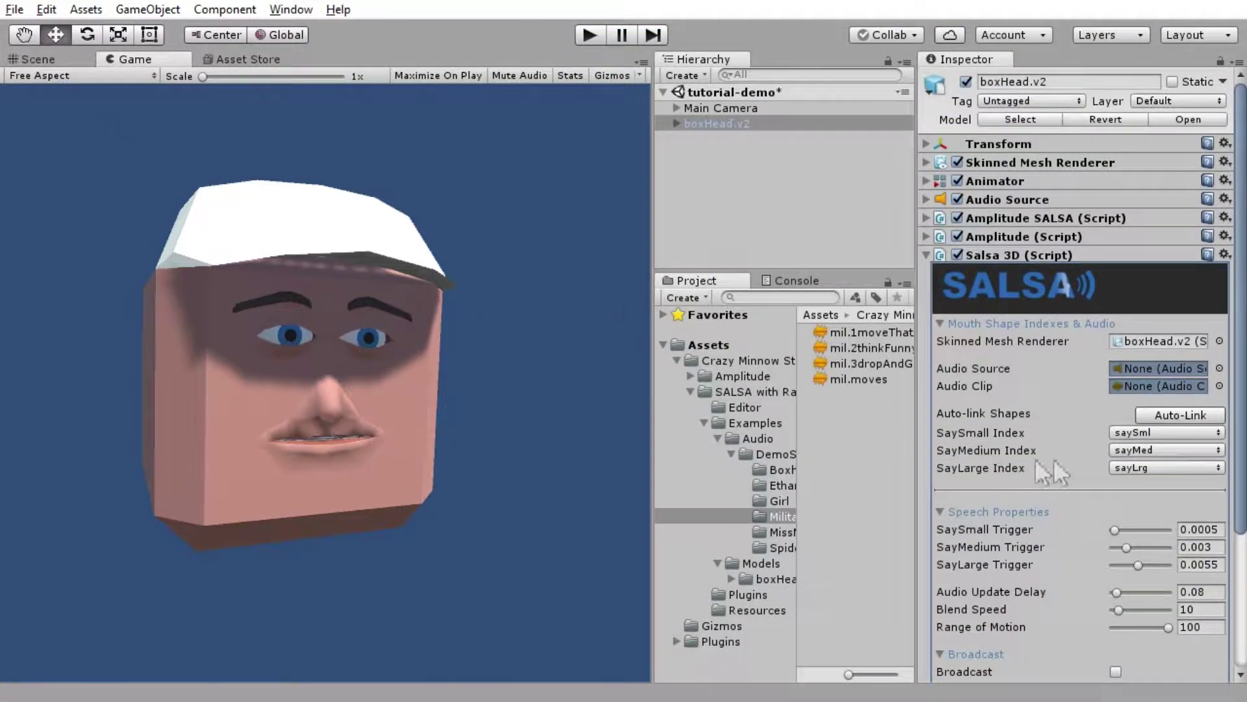
scroll(1118, 451, down, 5)
scroll(996, 425, up, 5)
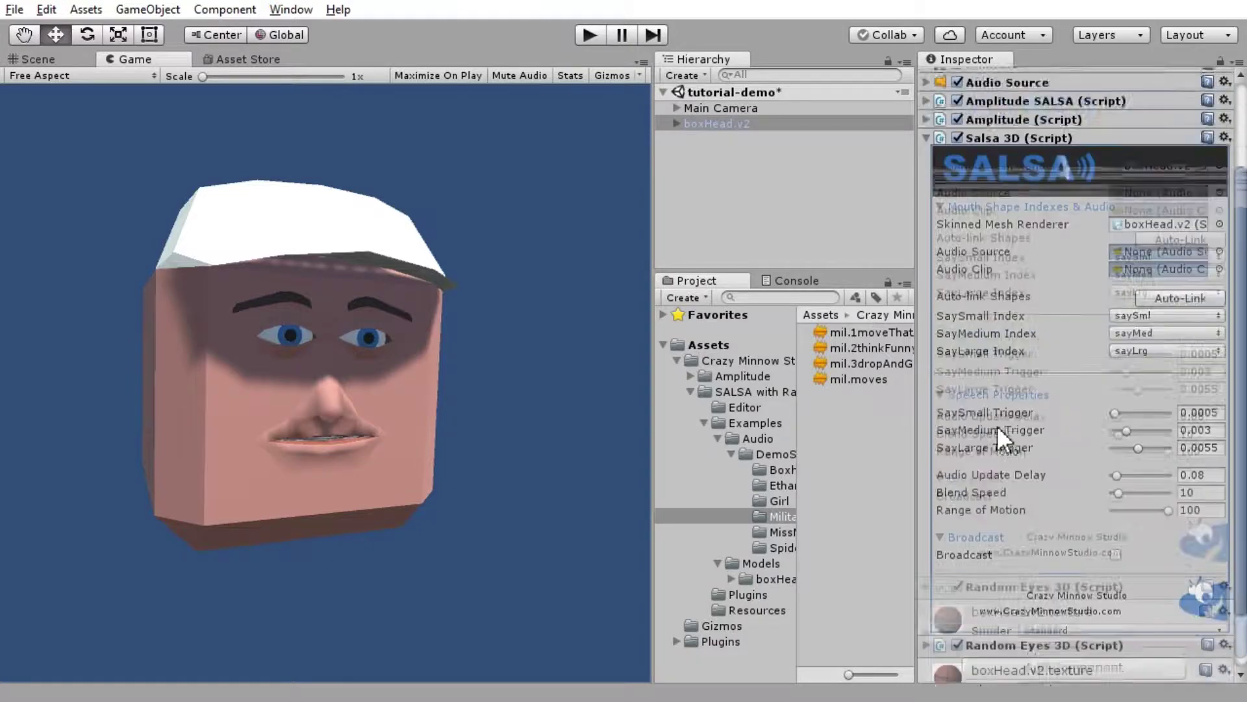
click(926, 254)
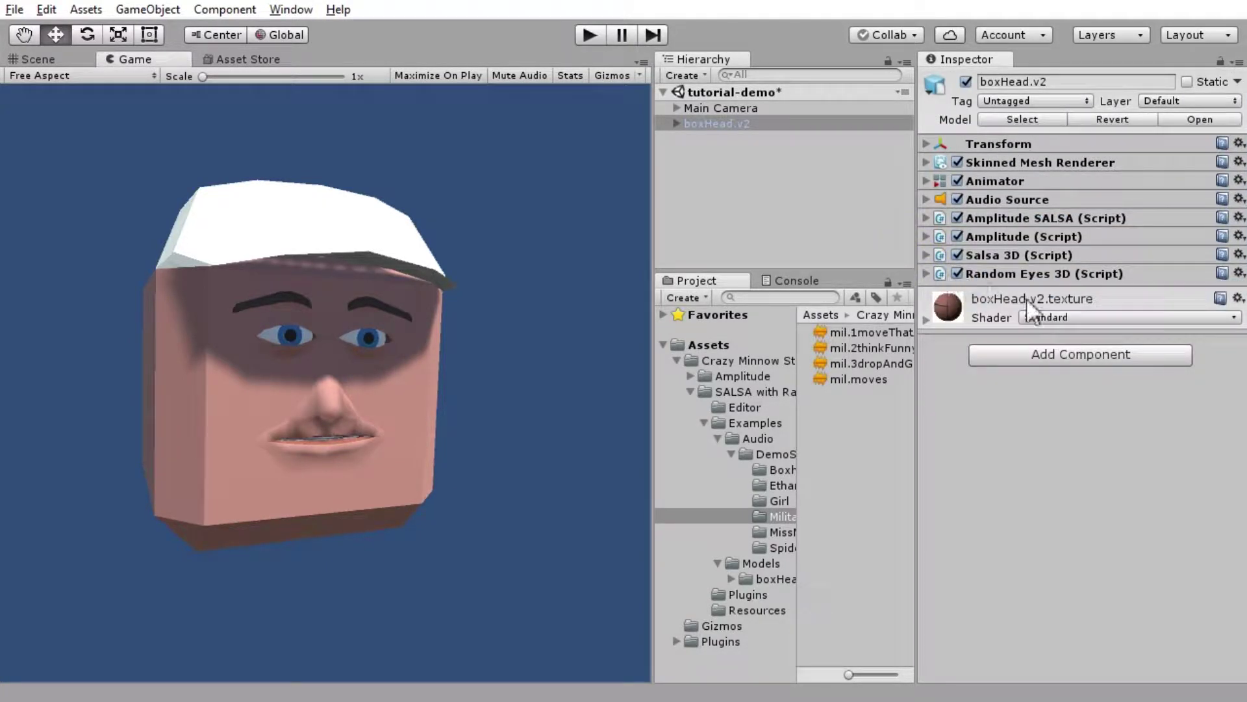
Add the open tutorial-demo scene to the Build Settings scene list.
click(14, 10)
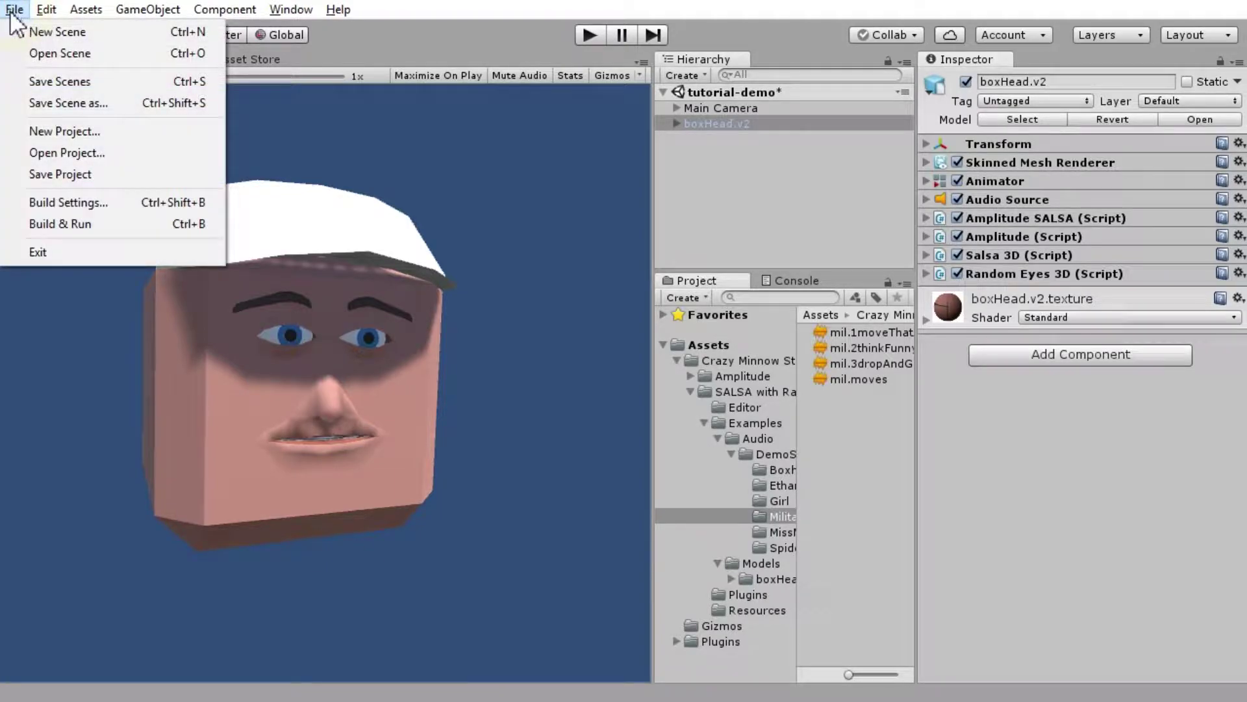
click(71, 202)
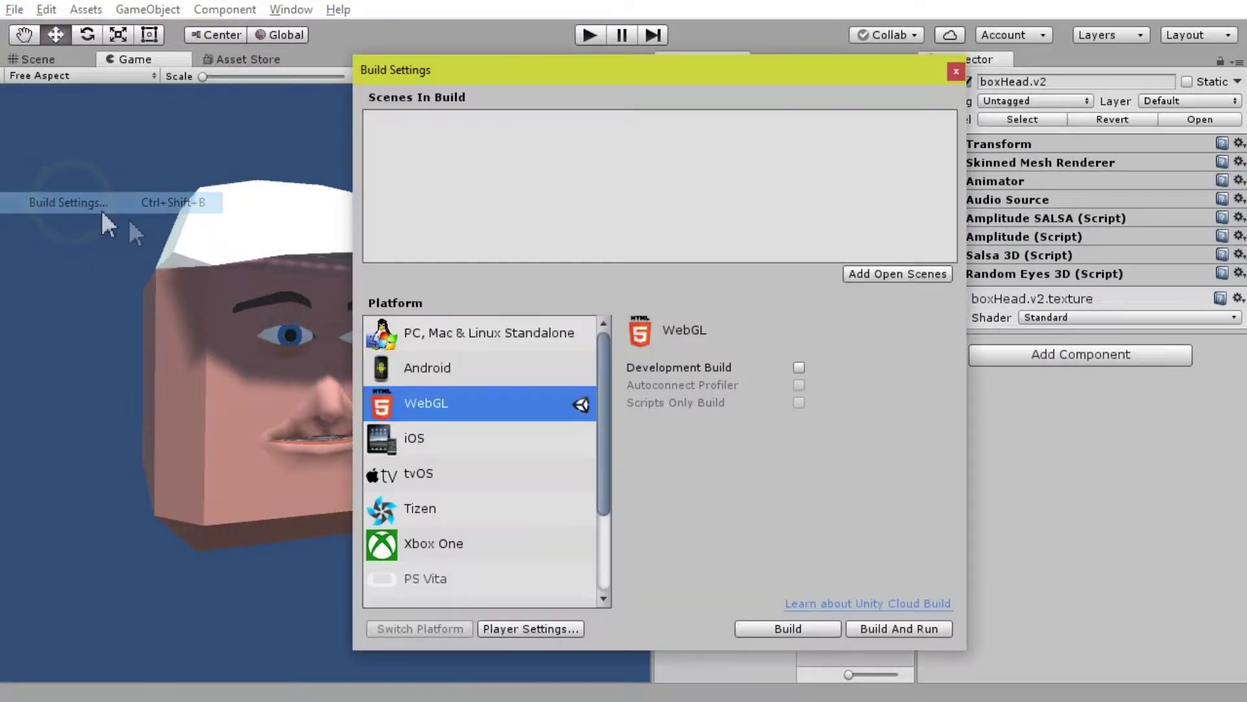
click(900, 272)
Build the WebGL player into a new 'builds' folder inside the project.
click(754, 629)
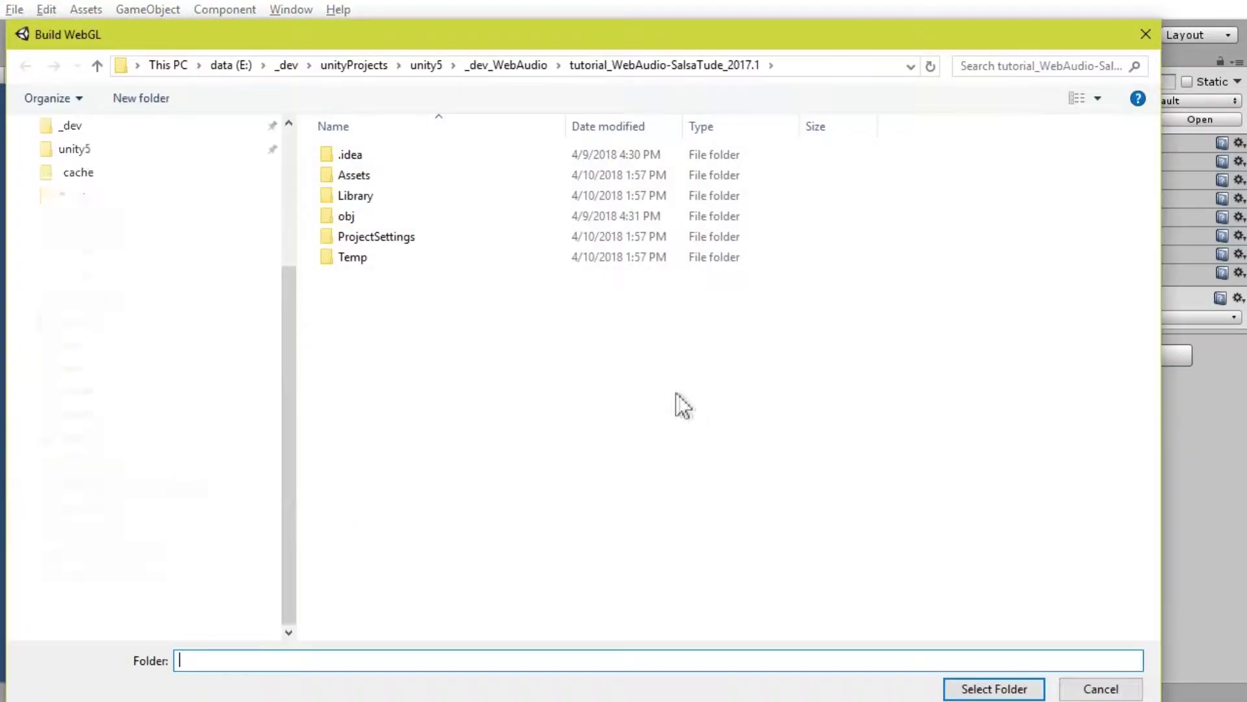
text(demo)
right_click(469, 419)
click(533, 382)
text(build)
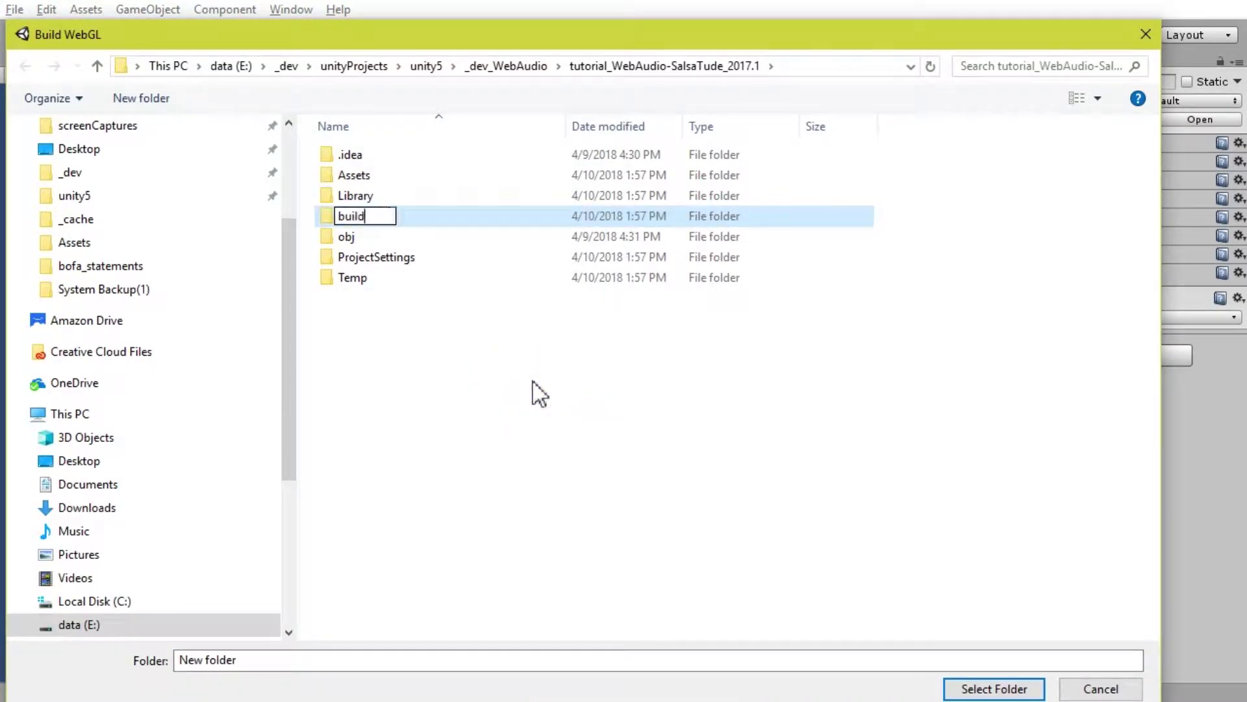
text(s)
key(Return)
double_click(334, 195)
key(Return)
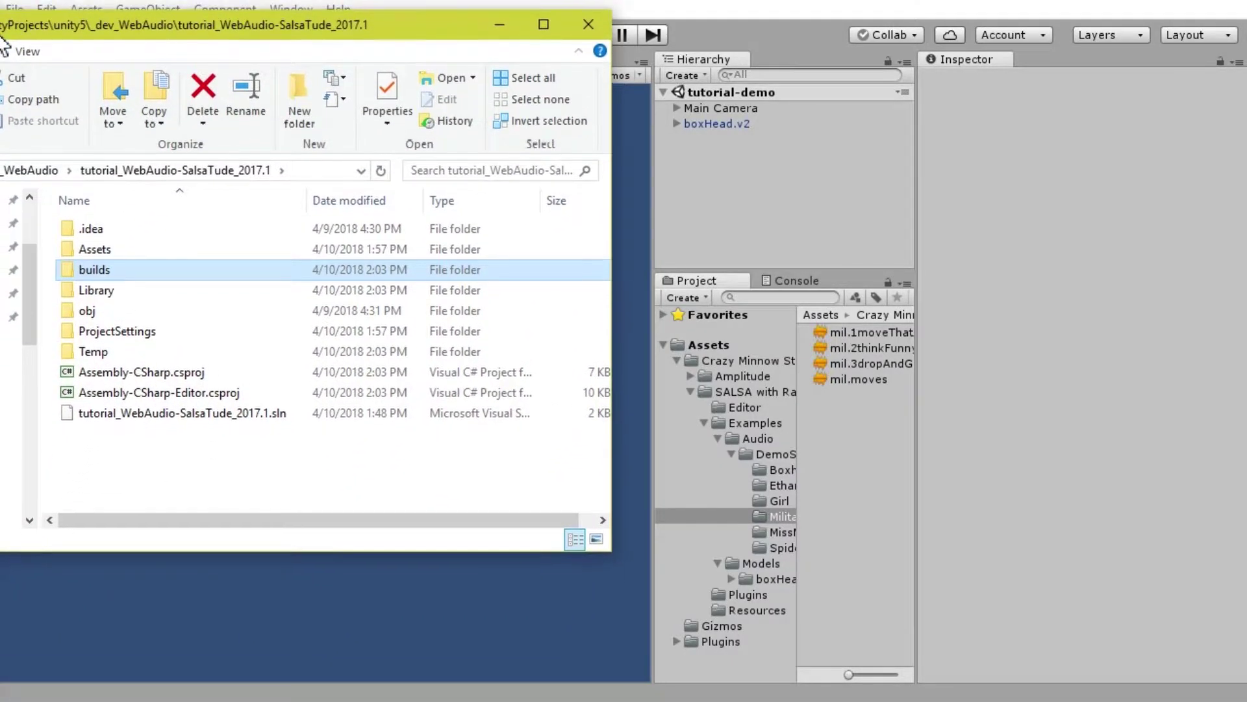
Open the builds folder in File Explorer and open a new Firefox window beside it.
drag(260, 10, 260, 376)
double_click(478, 590)
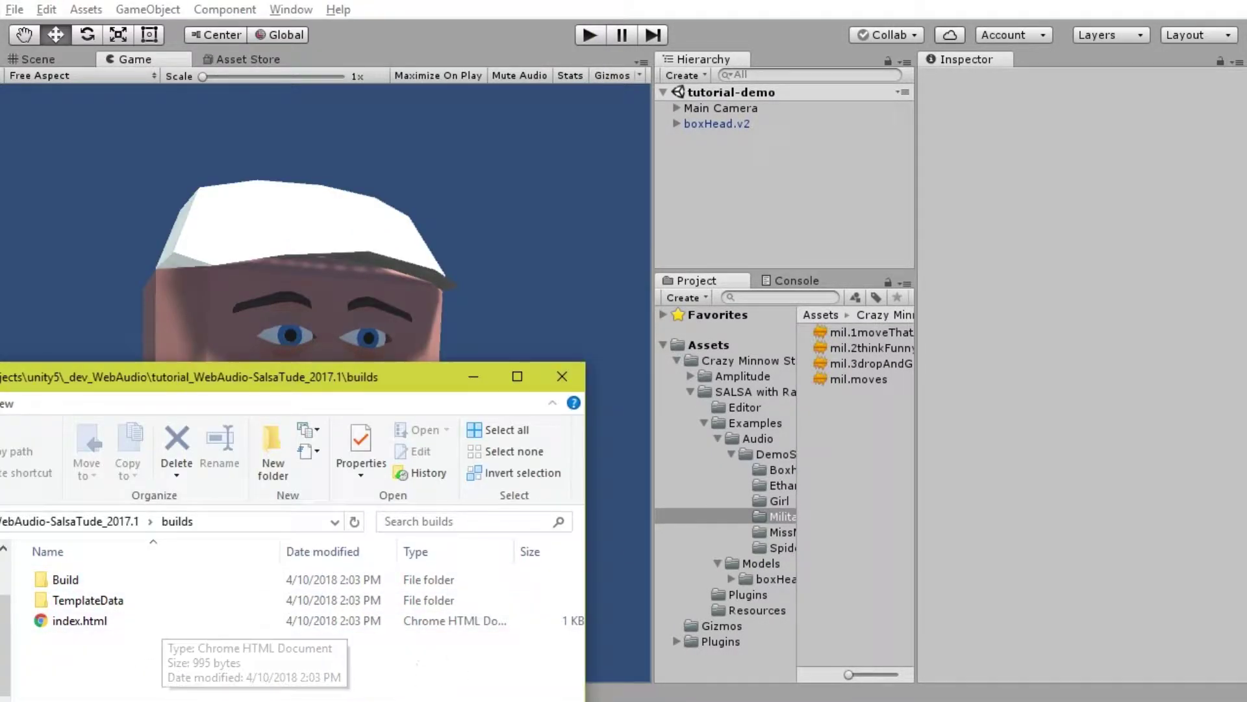
right_click(449, 700)
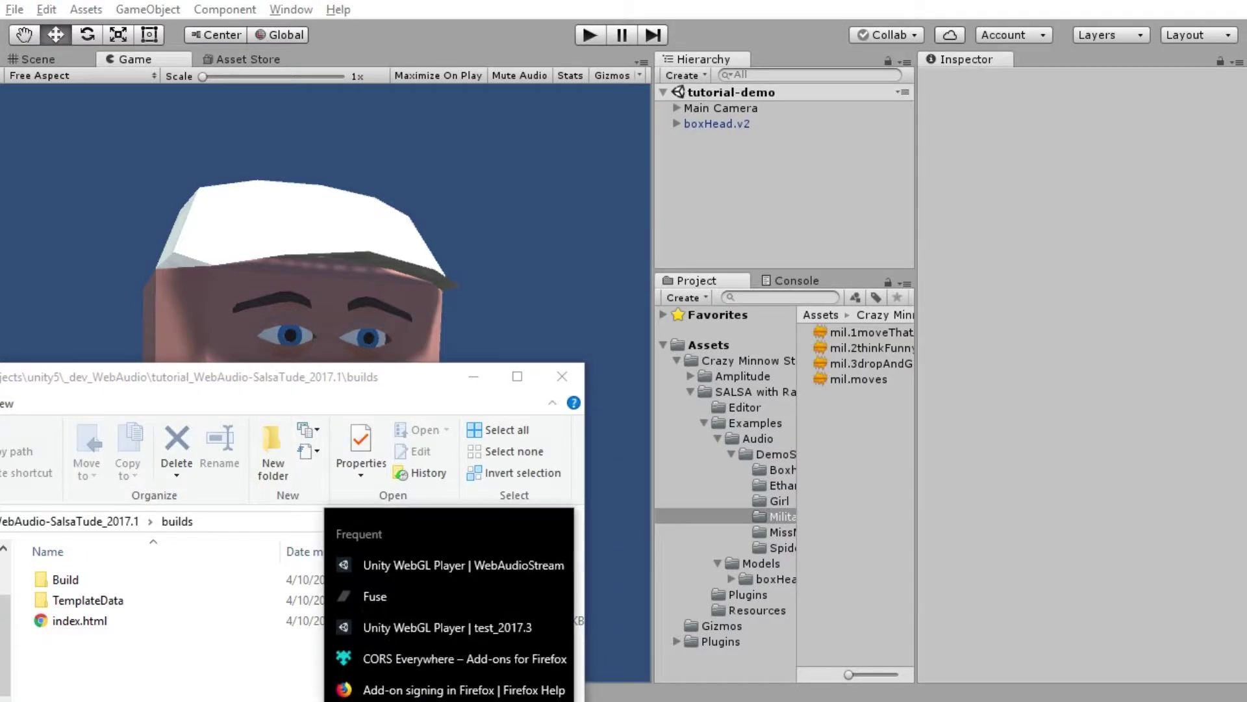
click(449, 701)
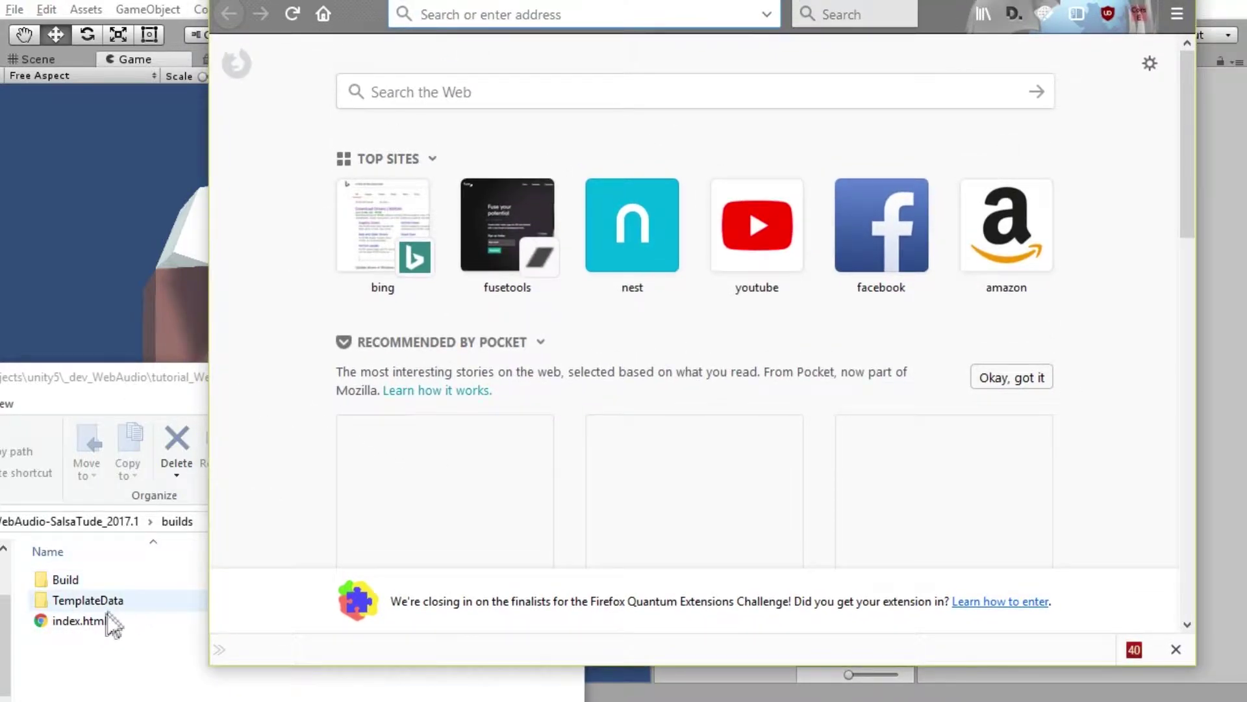
Load index.html into Firefox to watch the talking boxHead, then close the browser.
drag(76, 624, 537, 15)
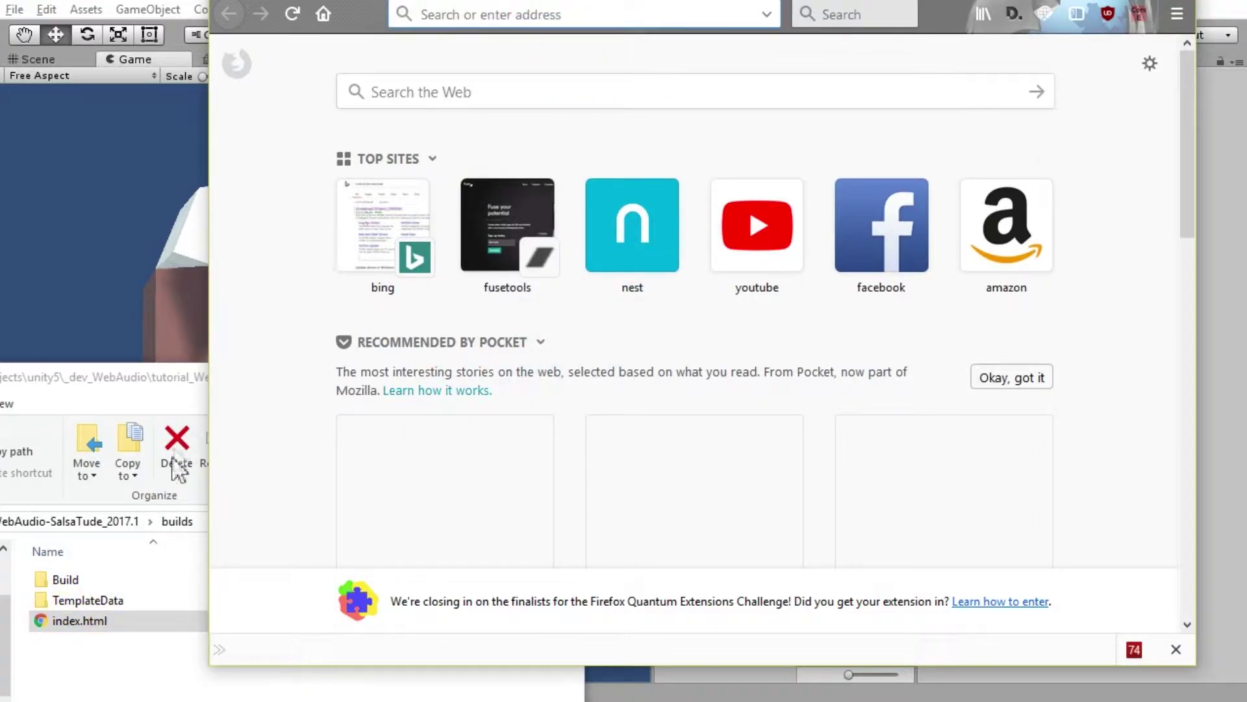
drag(98, 621, 487, 412)
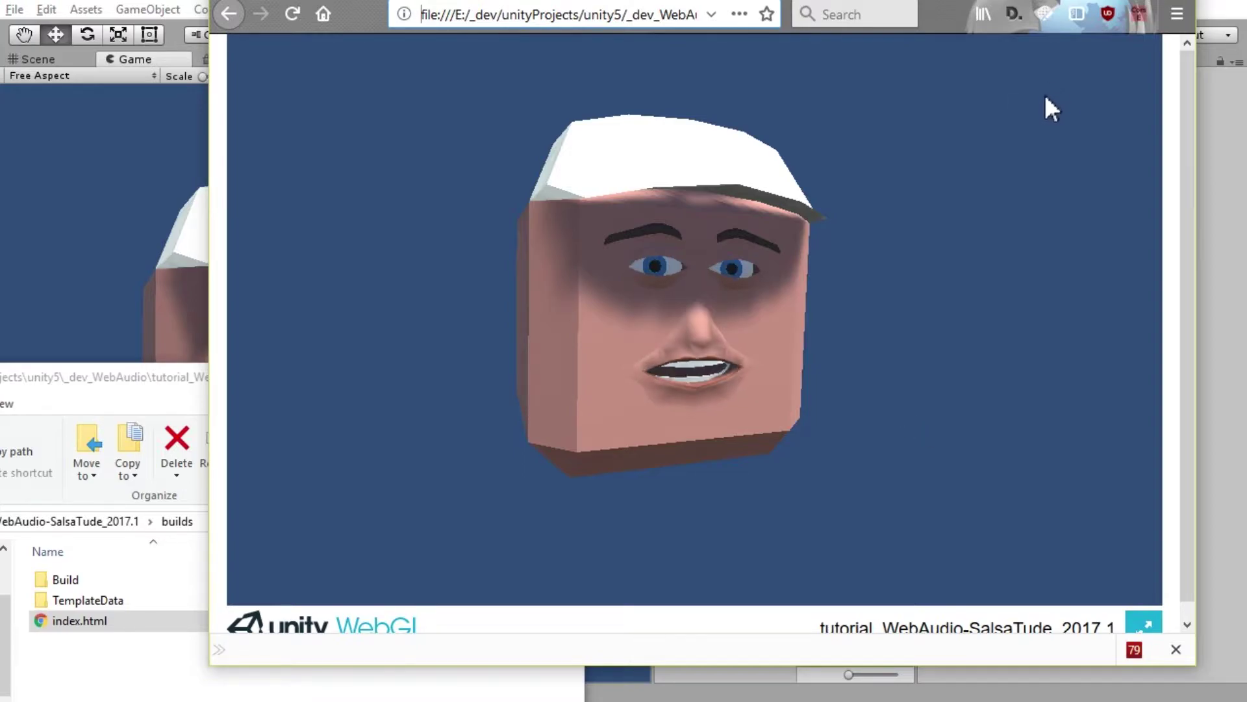
key(ctrl+w)
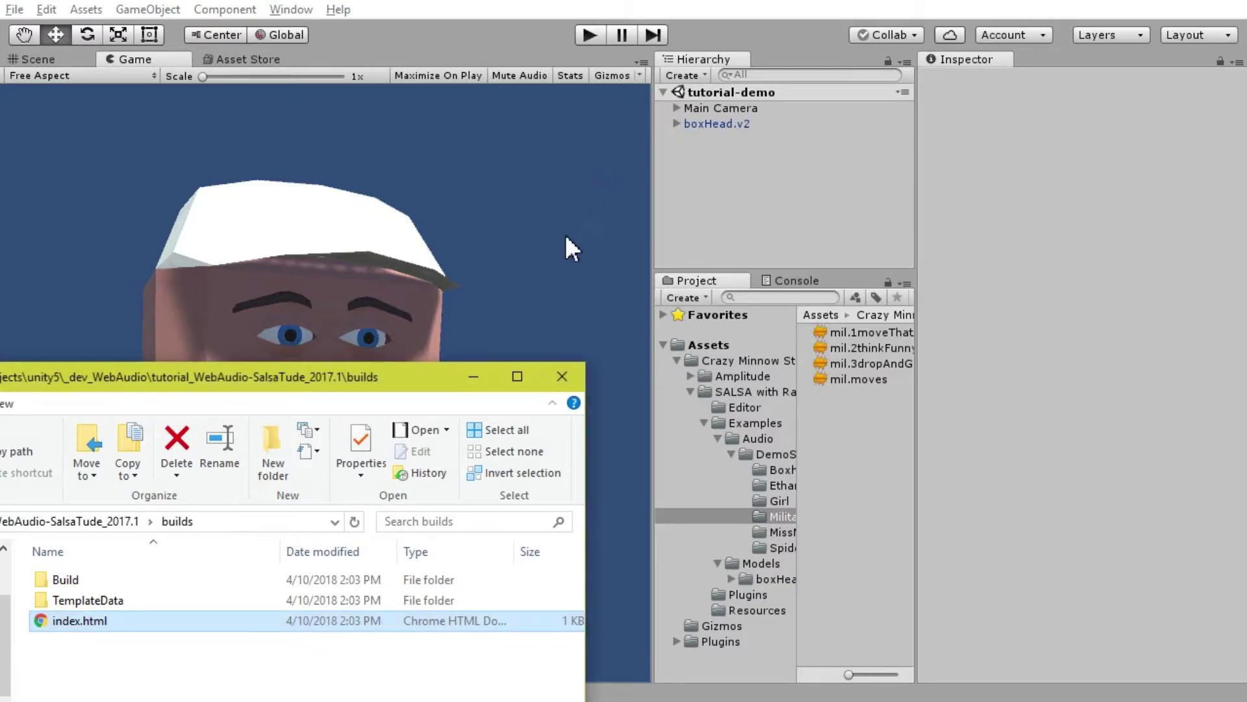
Close File Explorer and the reopened Build Settings window showing tutorial-demo for WebGL.
click(552, 384)
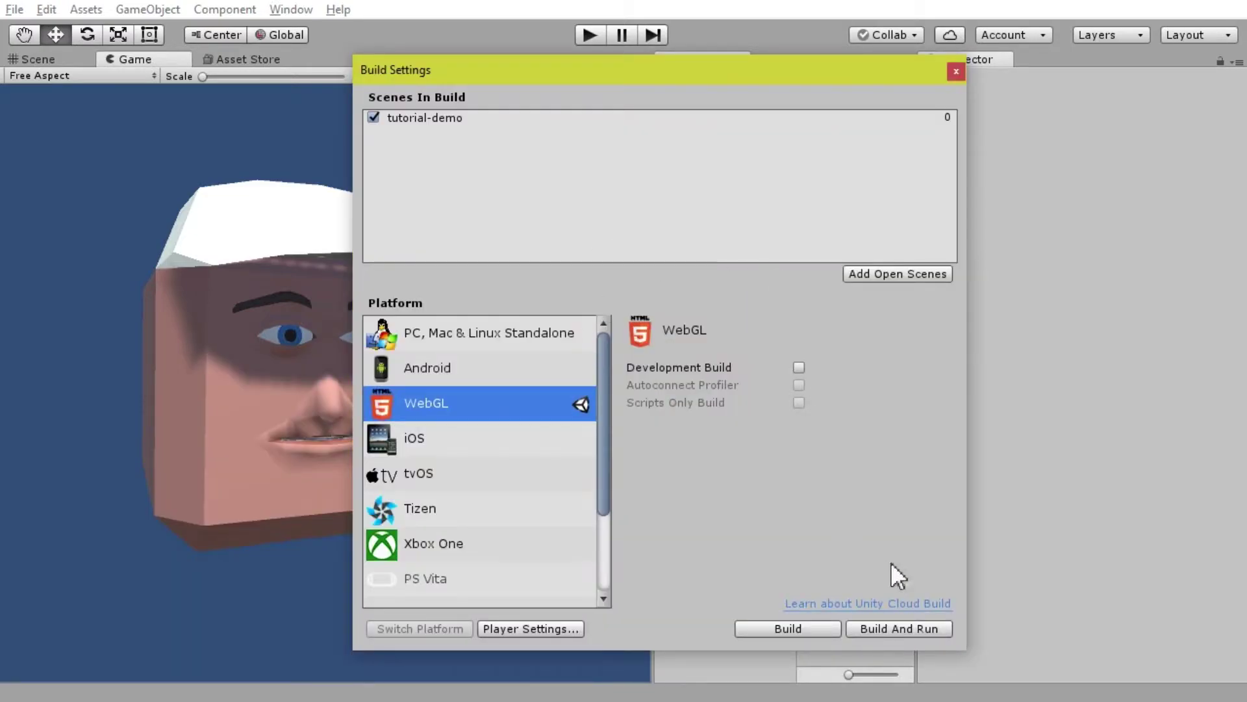
click(1097, 342)
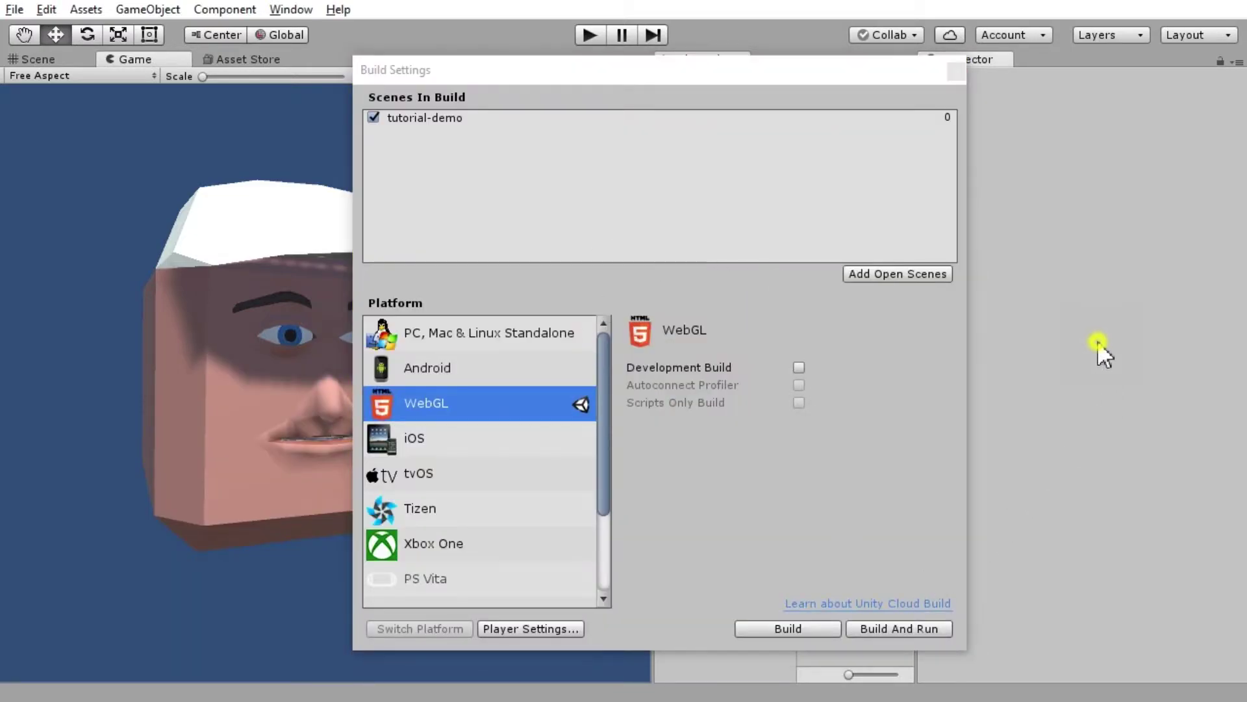
click(955, 72)
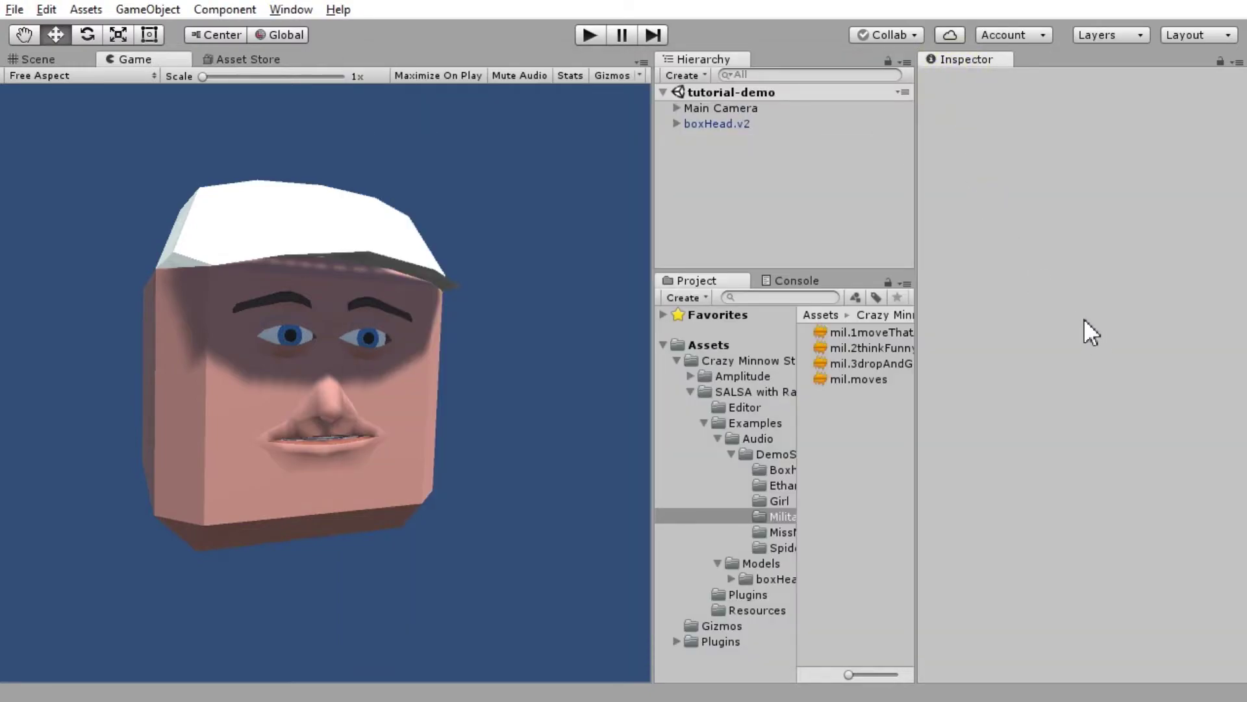